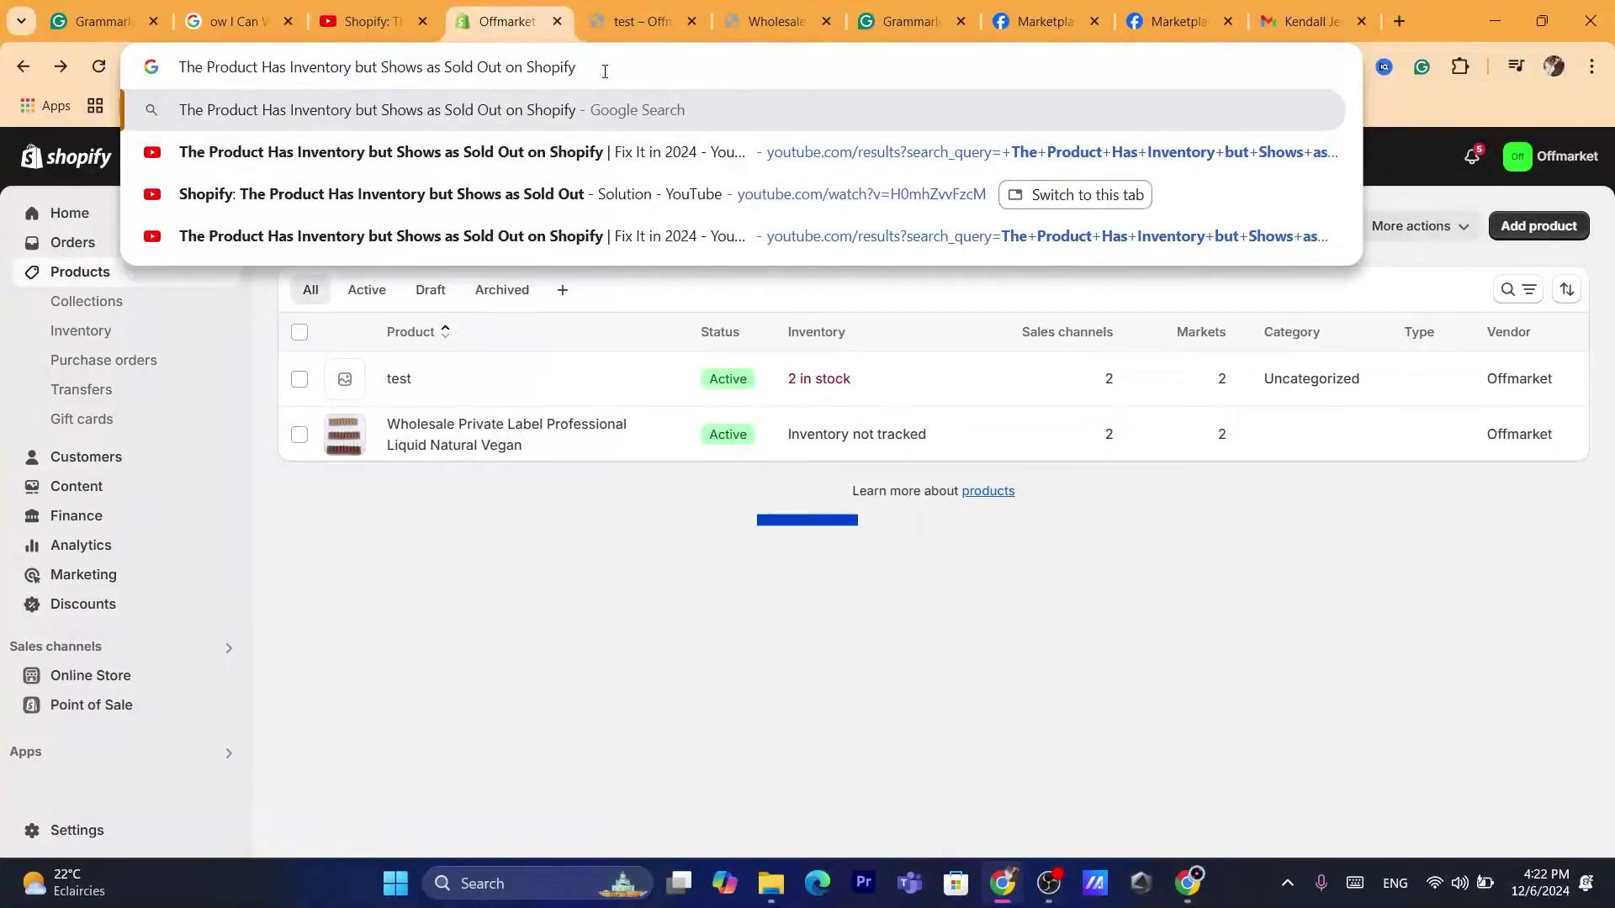
Step: On the storefront, raise the test product's quantity to 11, then return to the admin
left_click(770, 560)
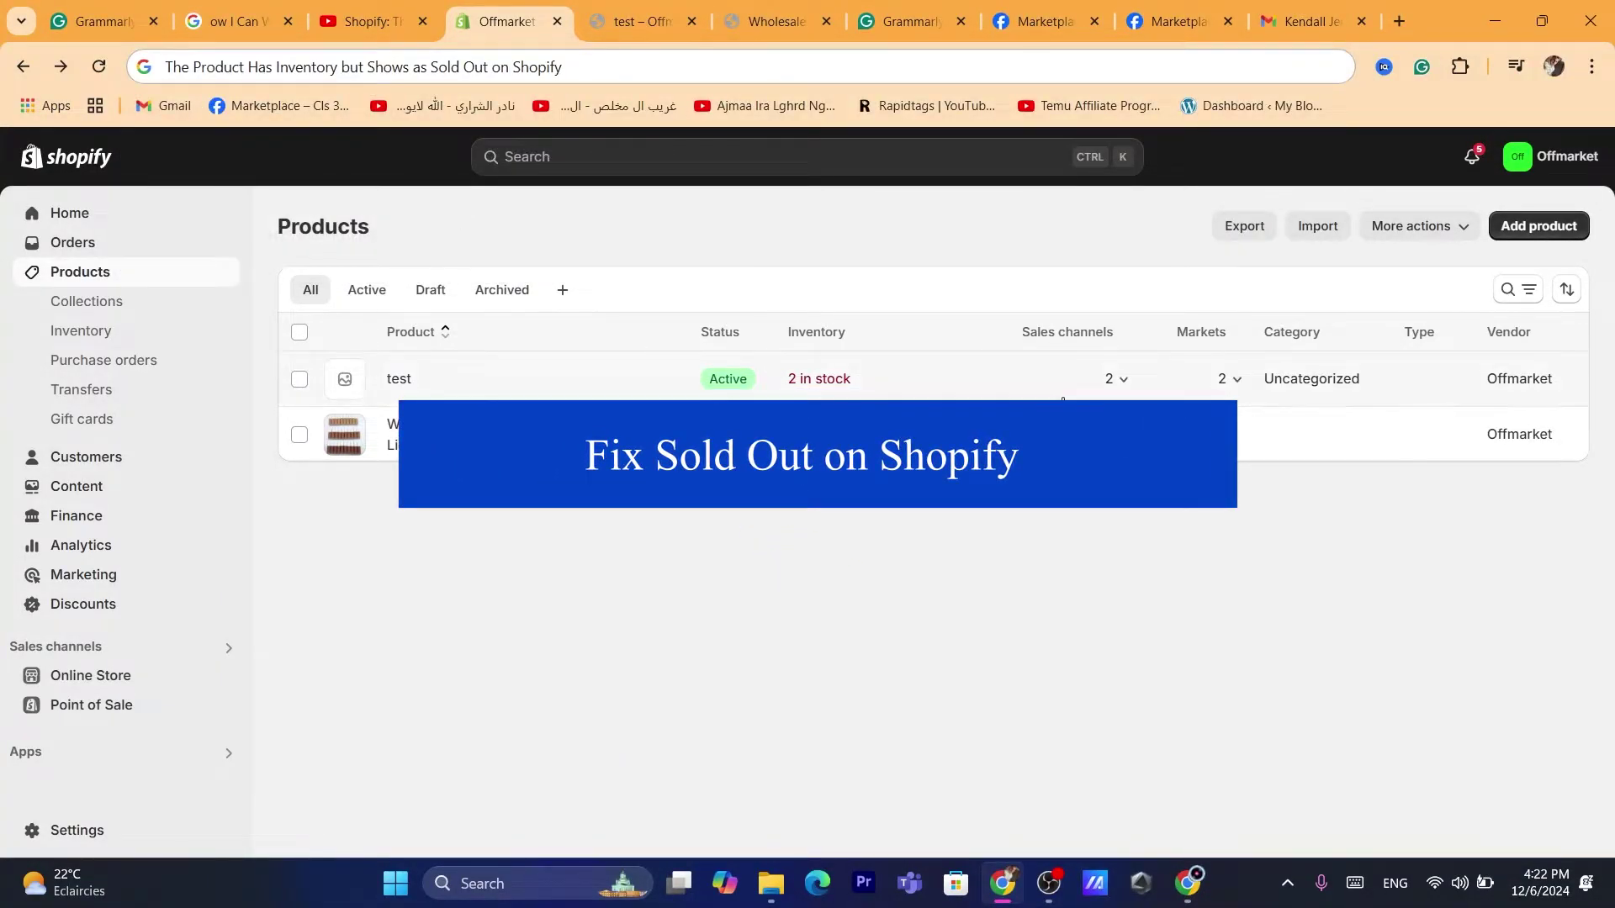
left_click(667, 6)
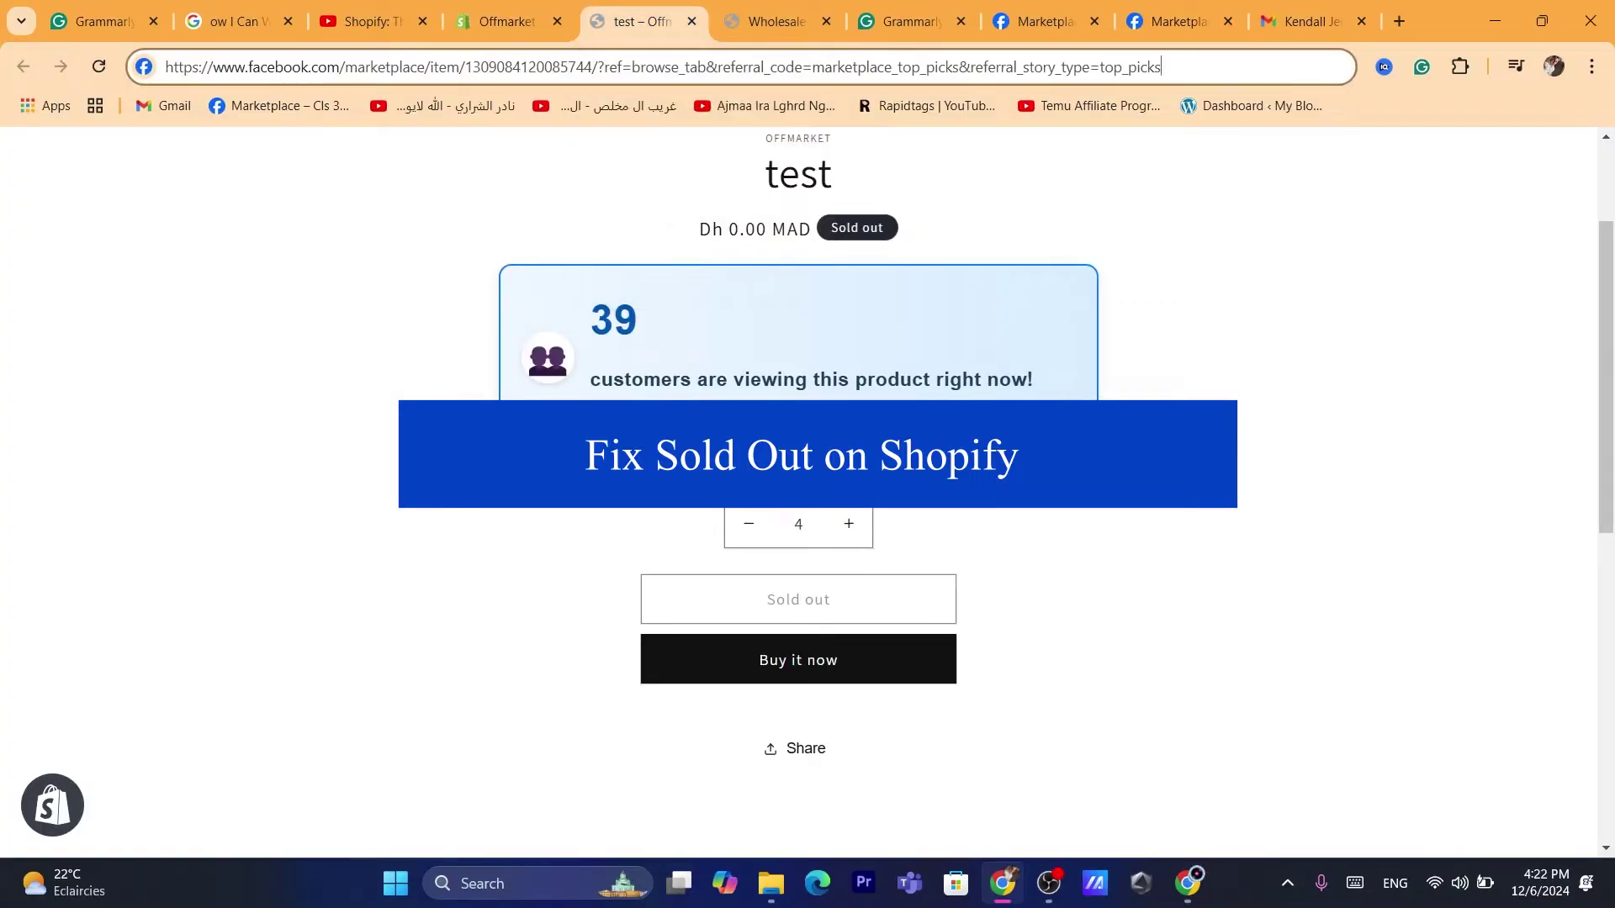
left_click(854, 539)
left_click(849, 530)
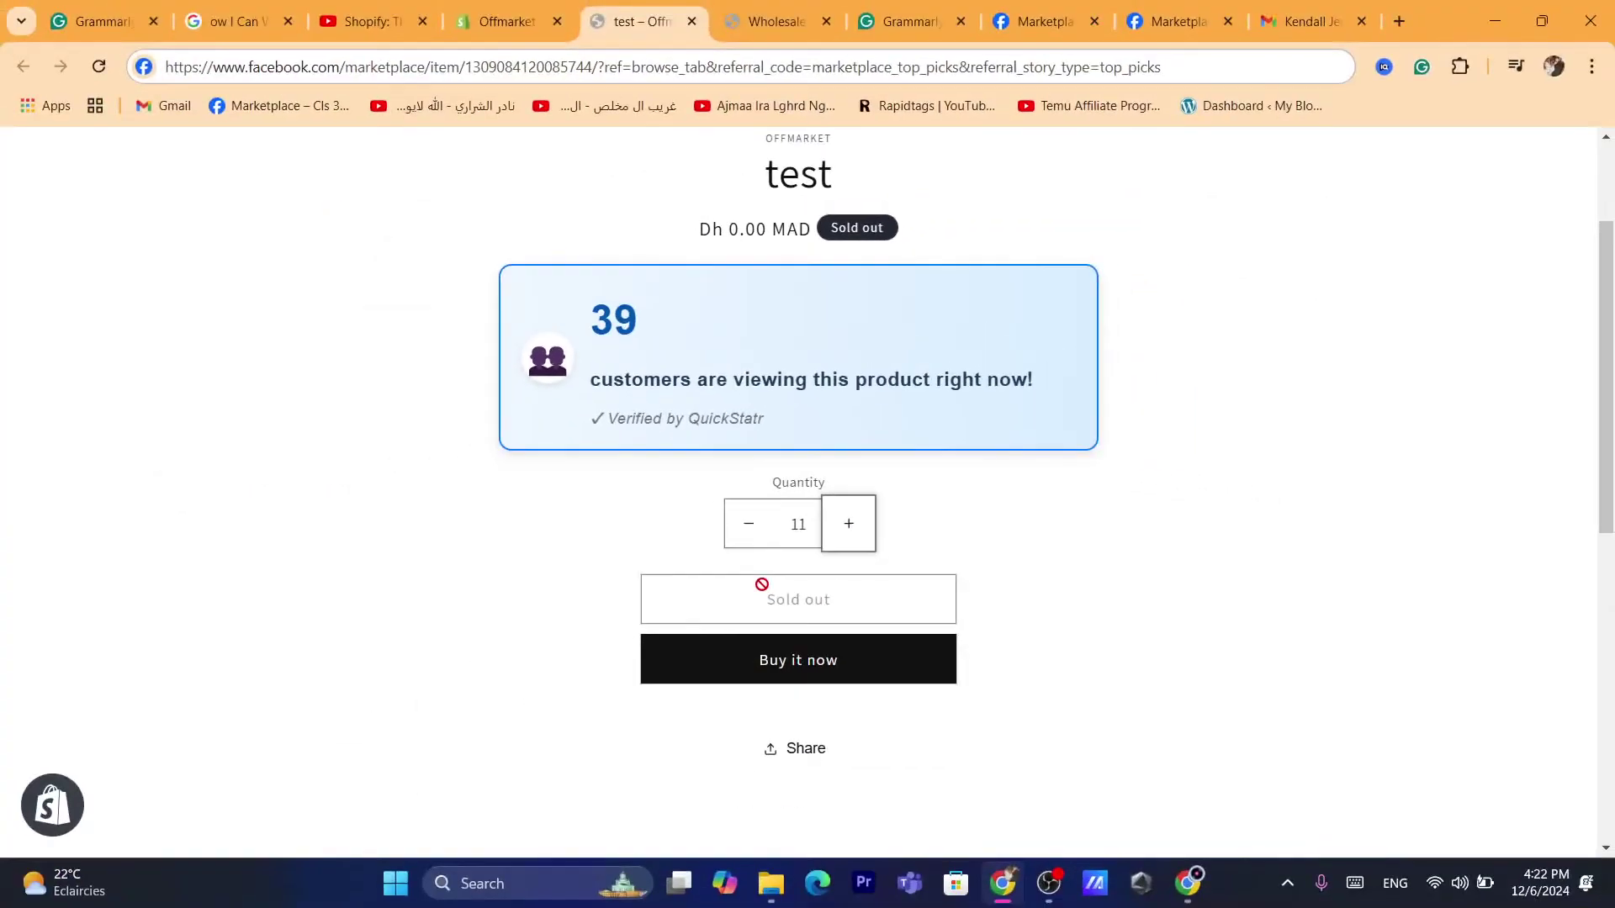
left_click(490, 7)
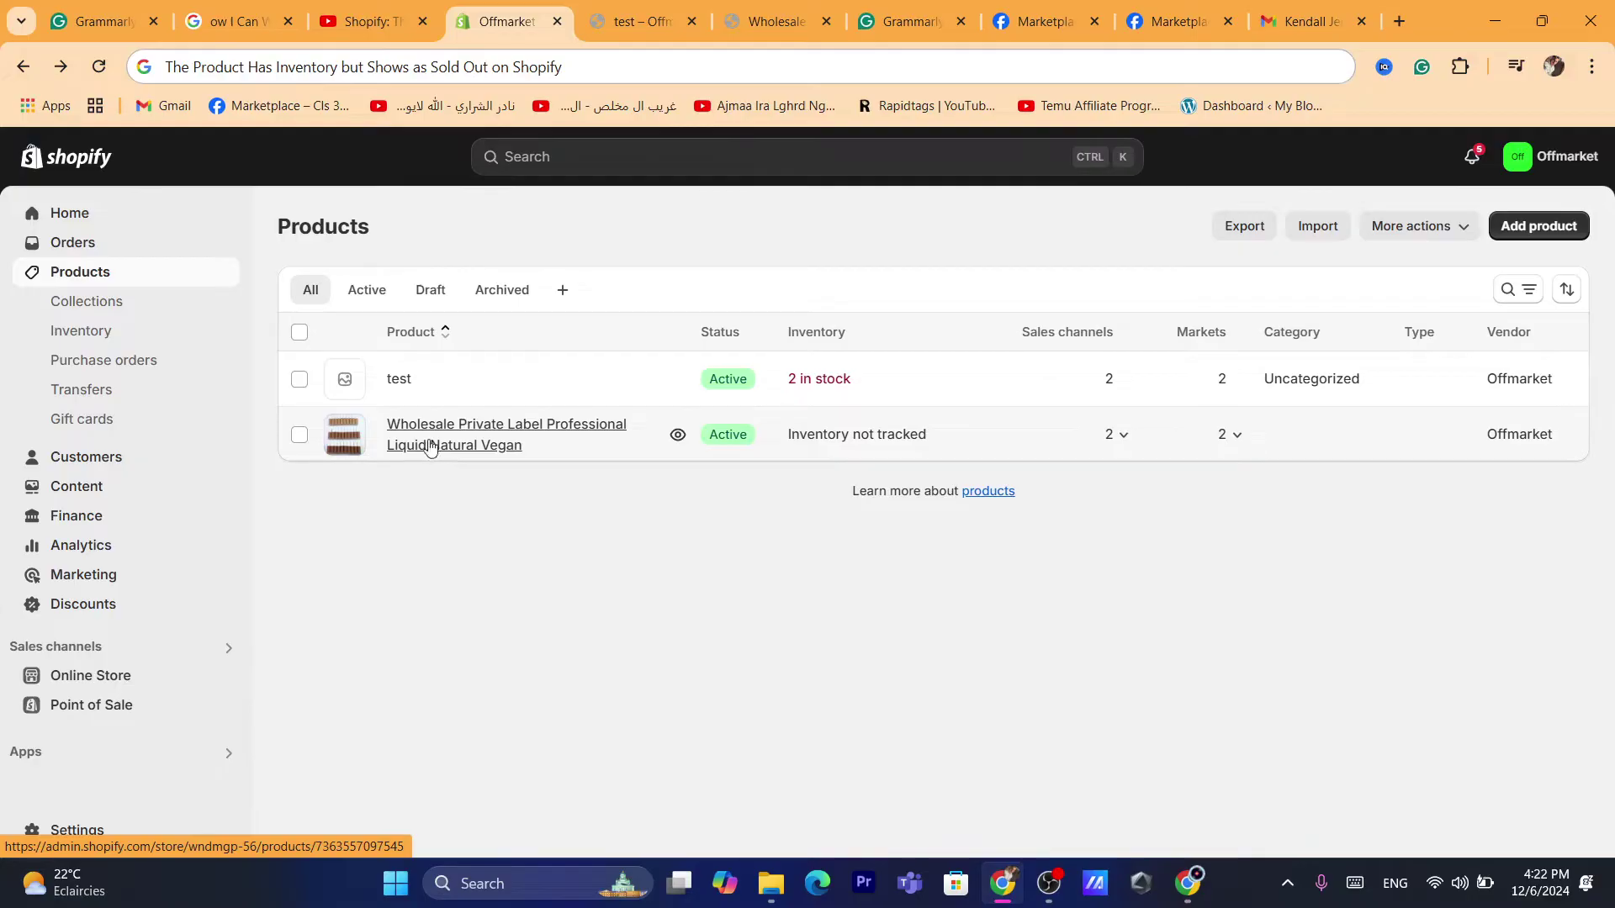
Step: Go from Home to the Products list and open the Wholesale product's edit page
left_click(69, 214)
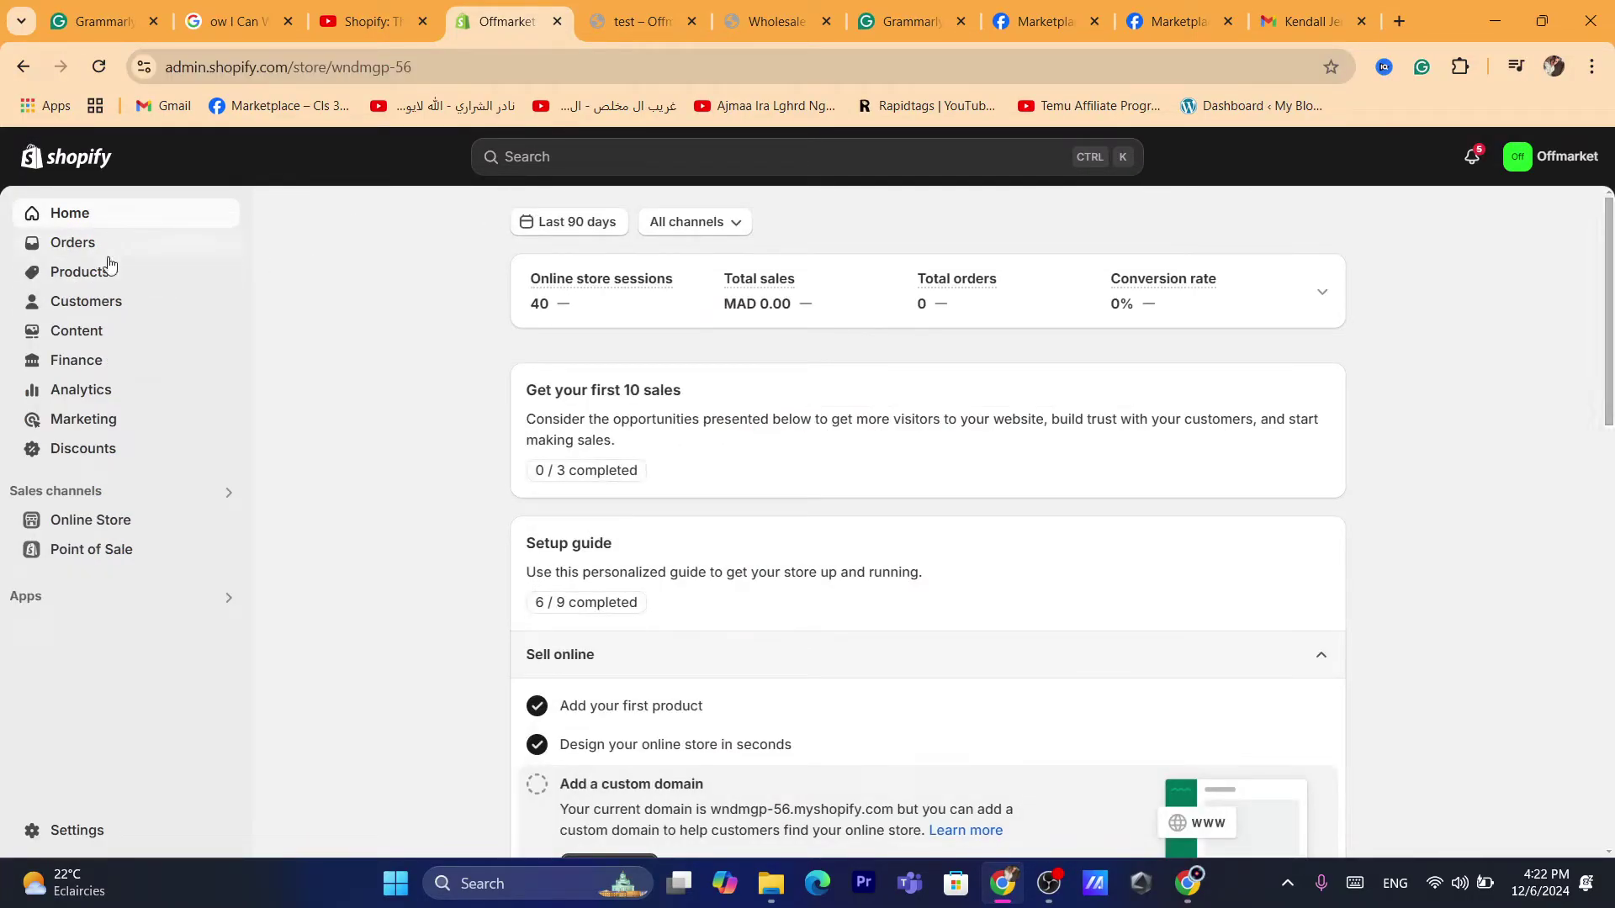
left_click(80, 272)
left_click(506, 69)
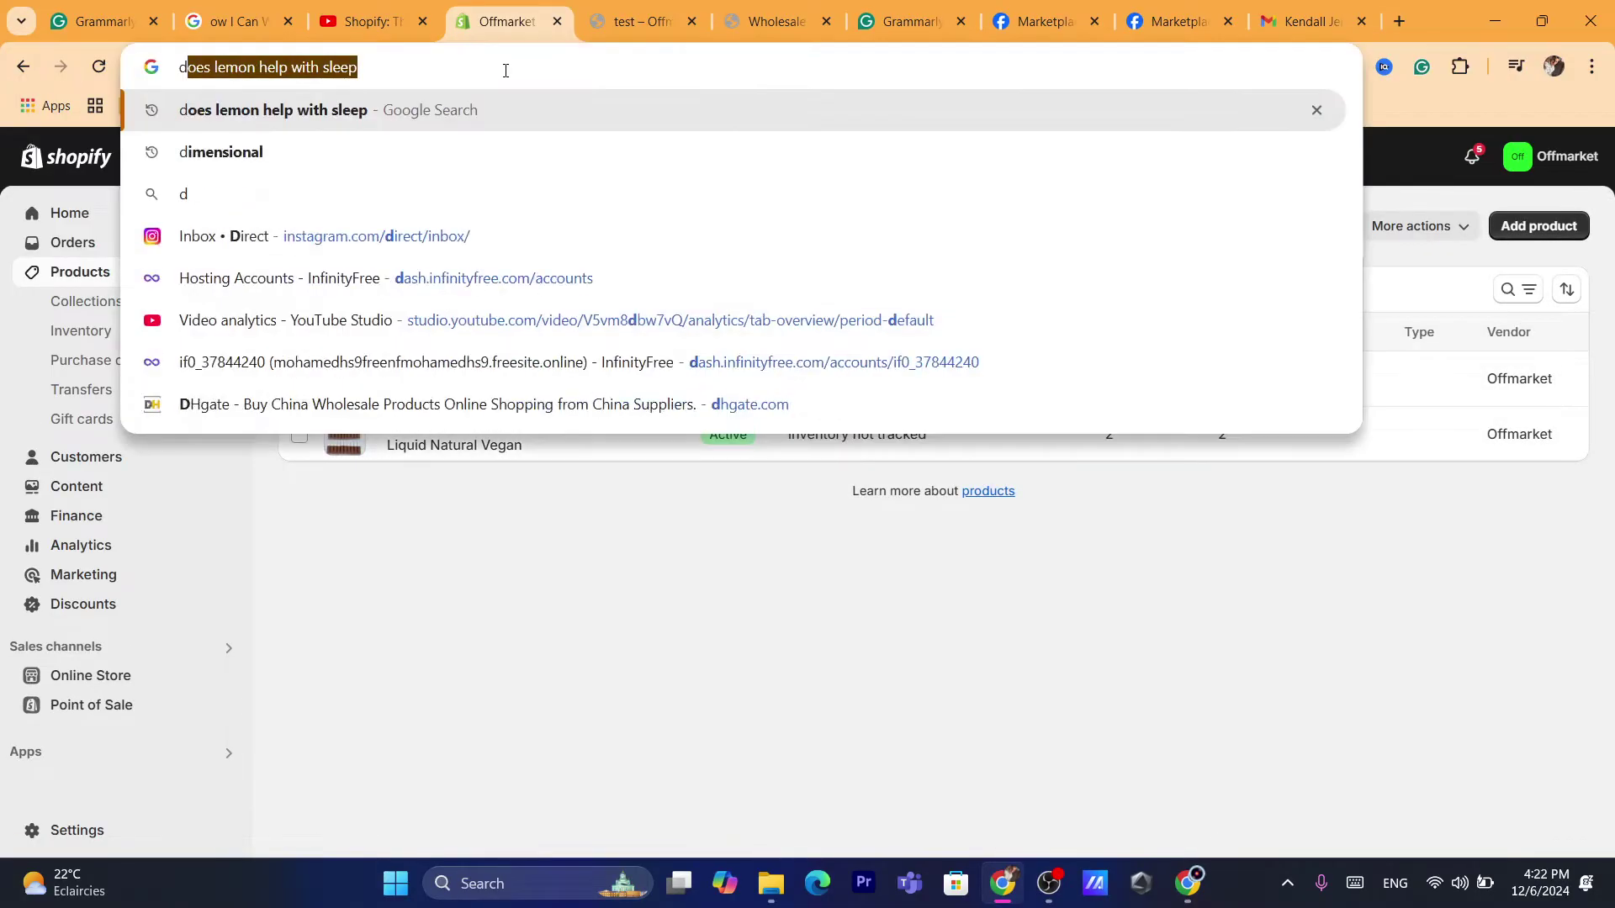
left_click(528, 683)
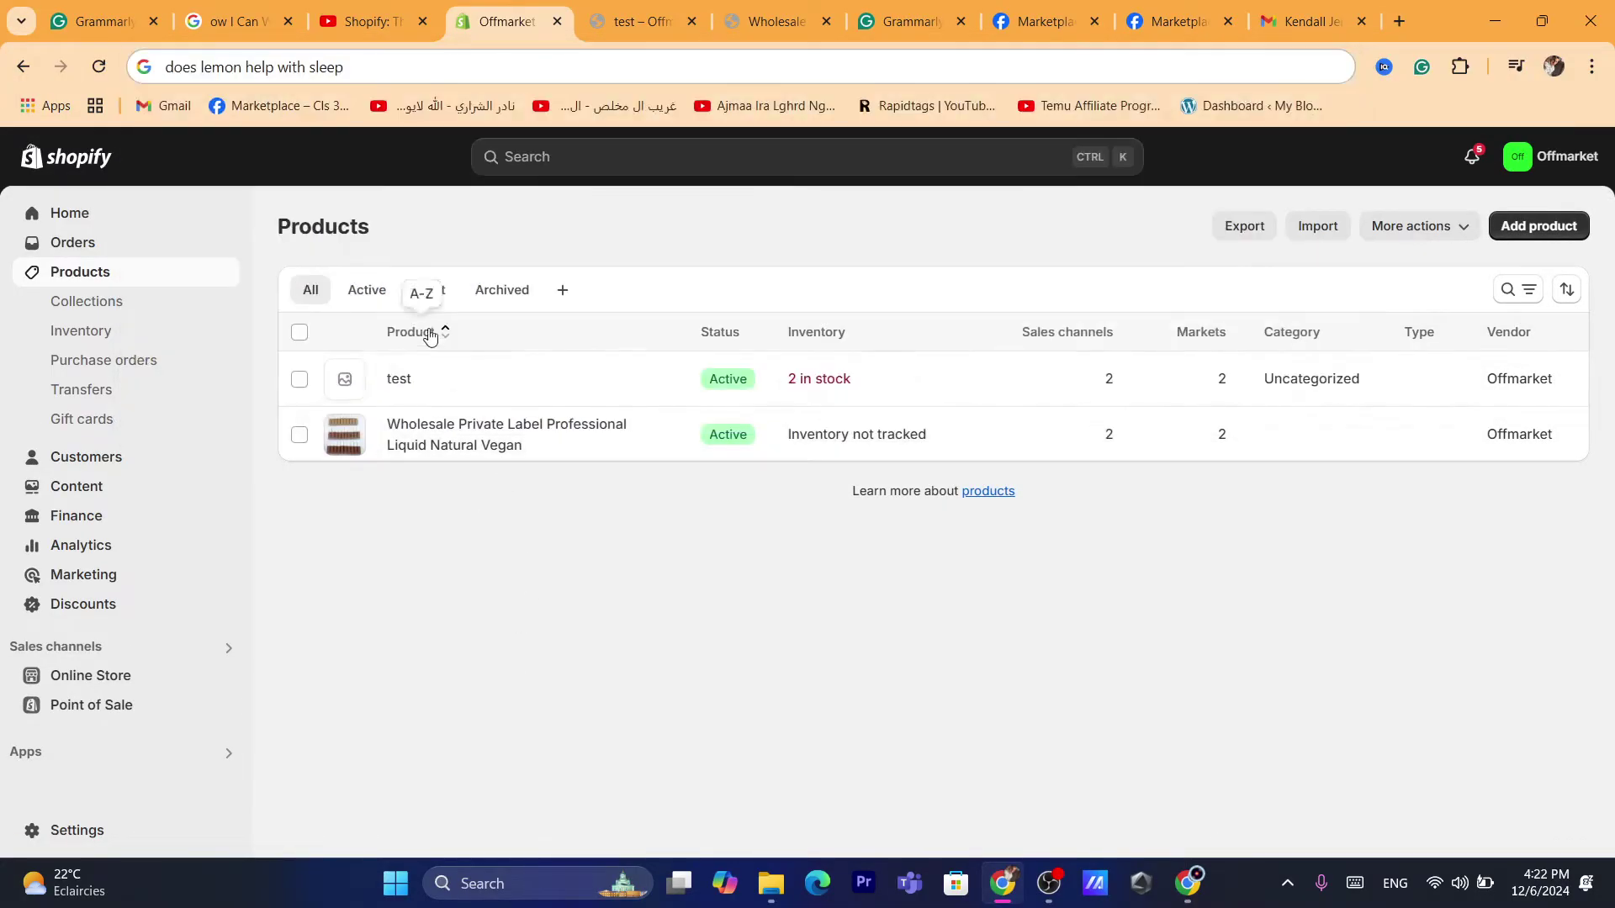
left_click(437, 454)
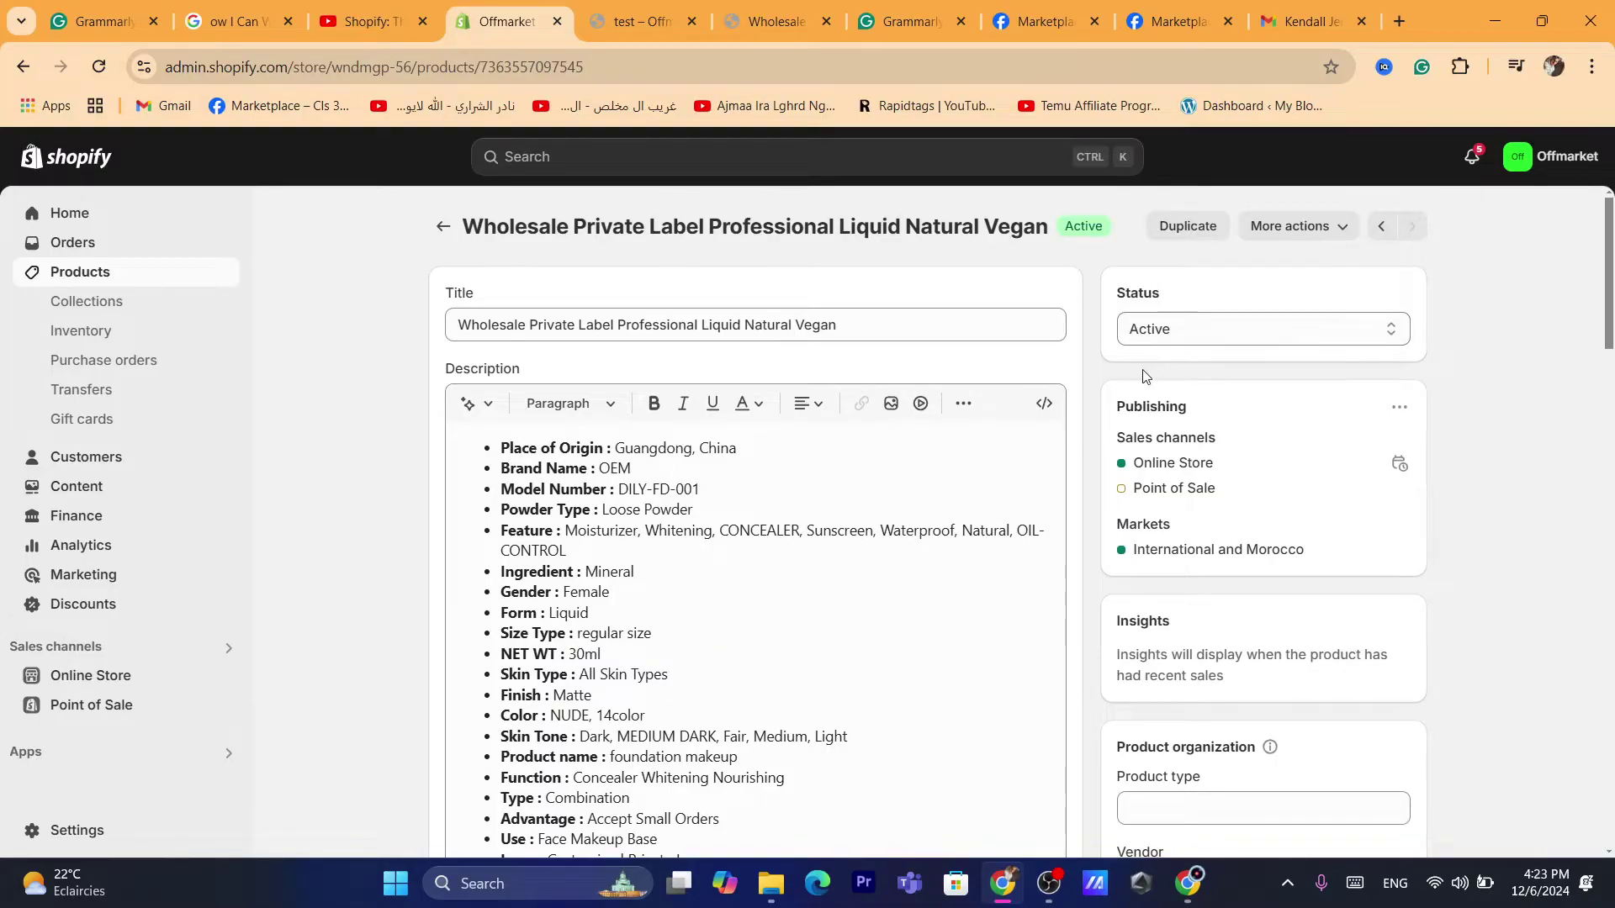
left_click(1399, 410)
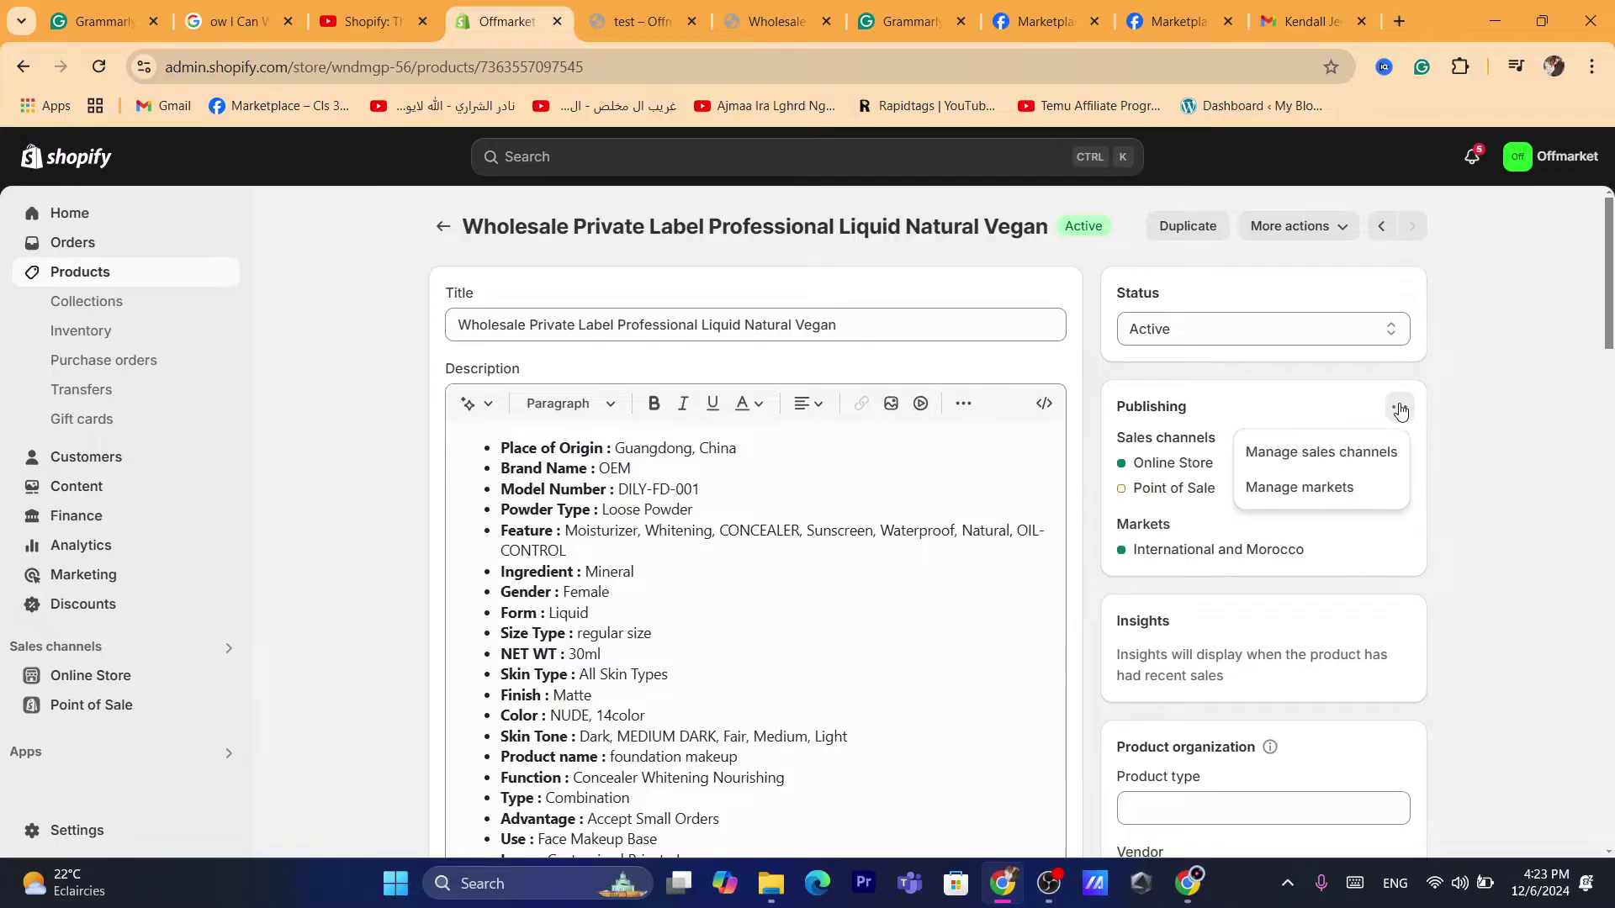
left_click(1298, 488)
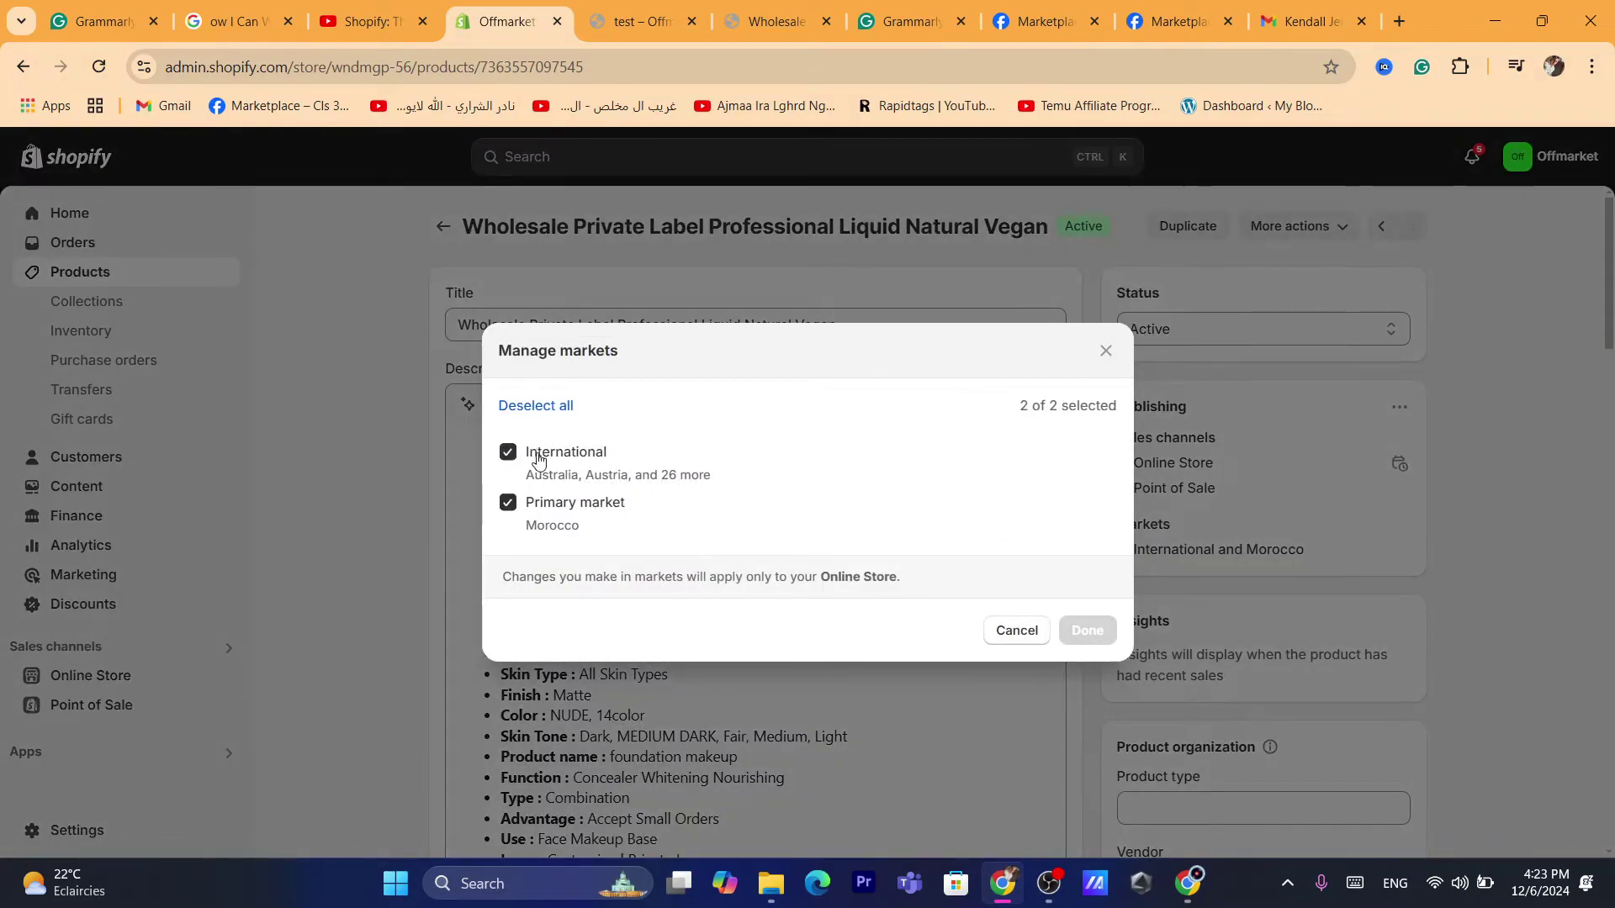
left_click(508, 454)
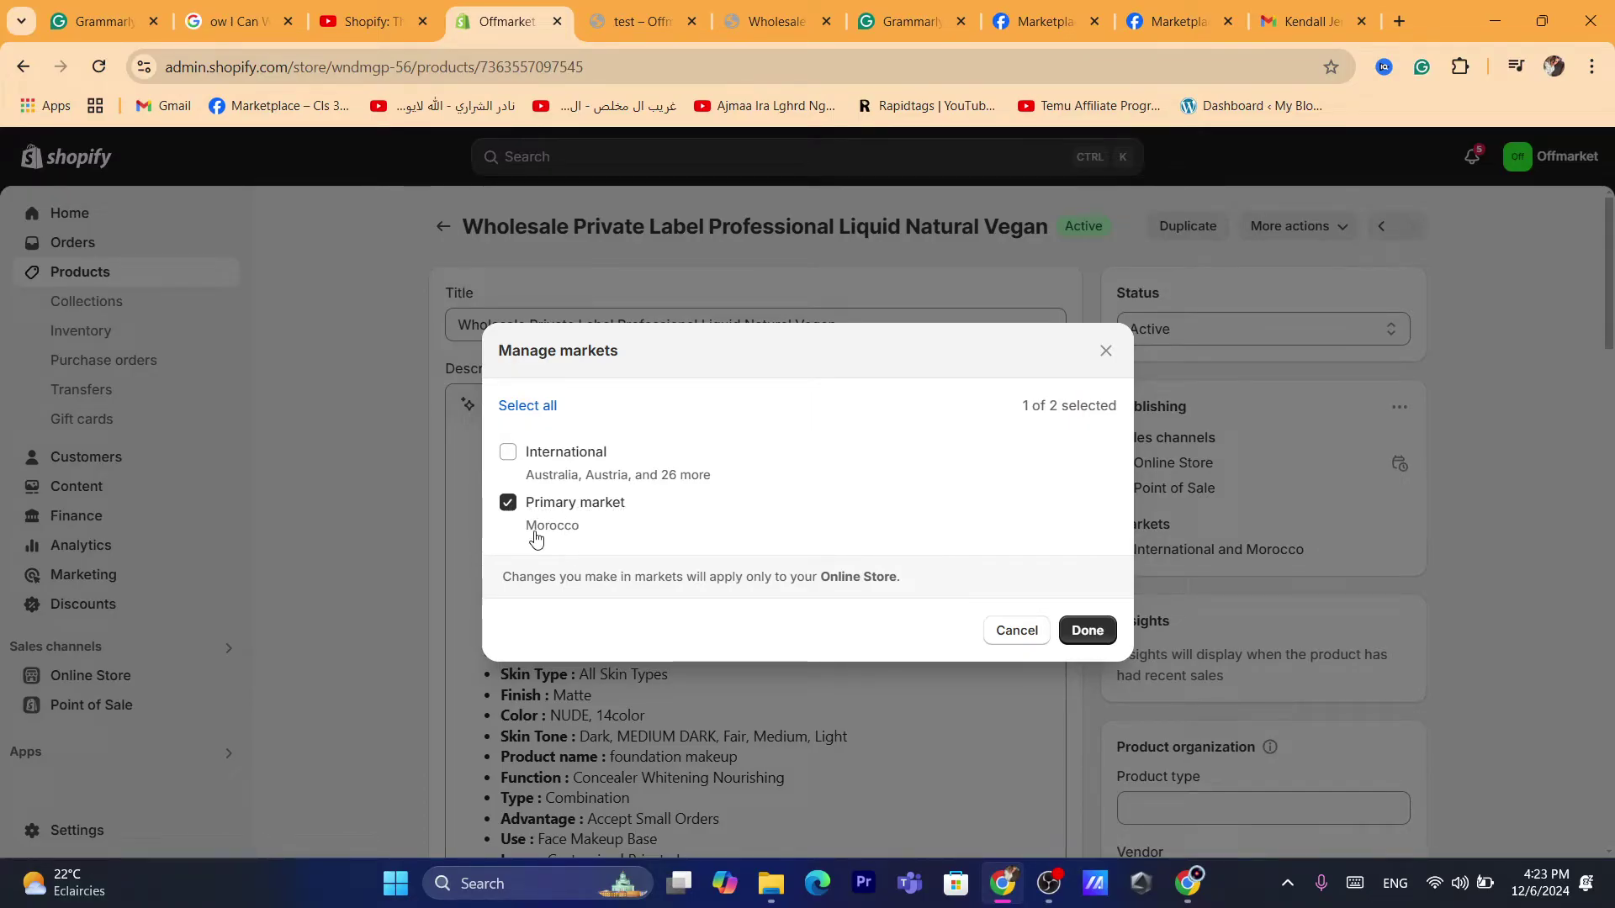
left_click(519, 456)
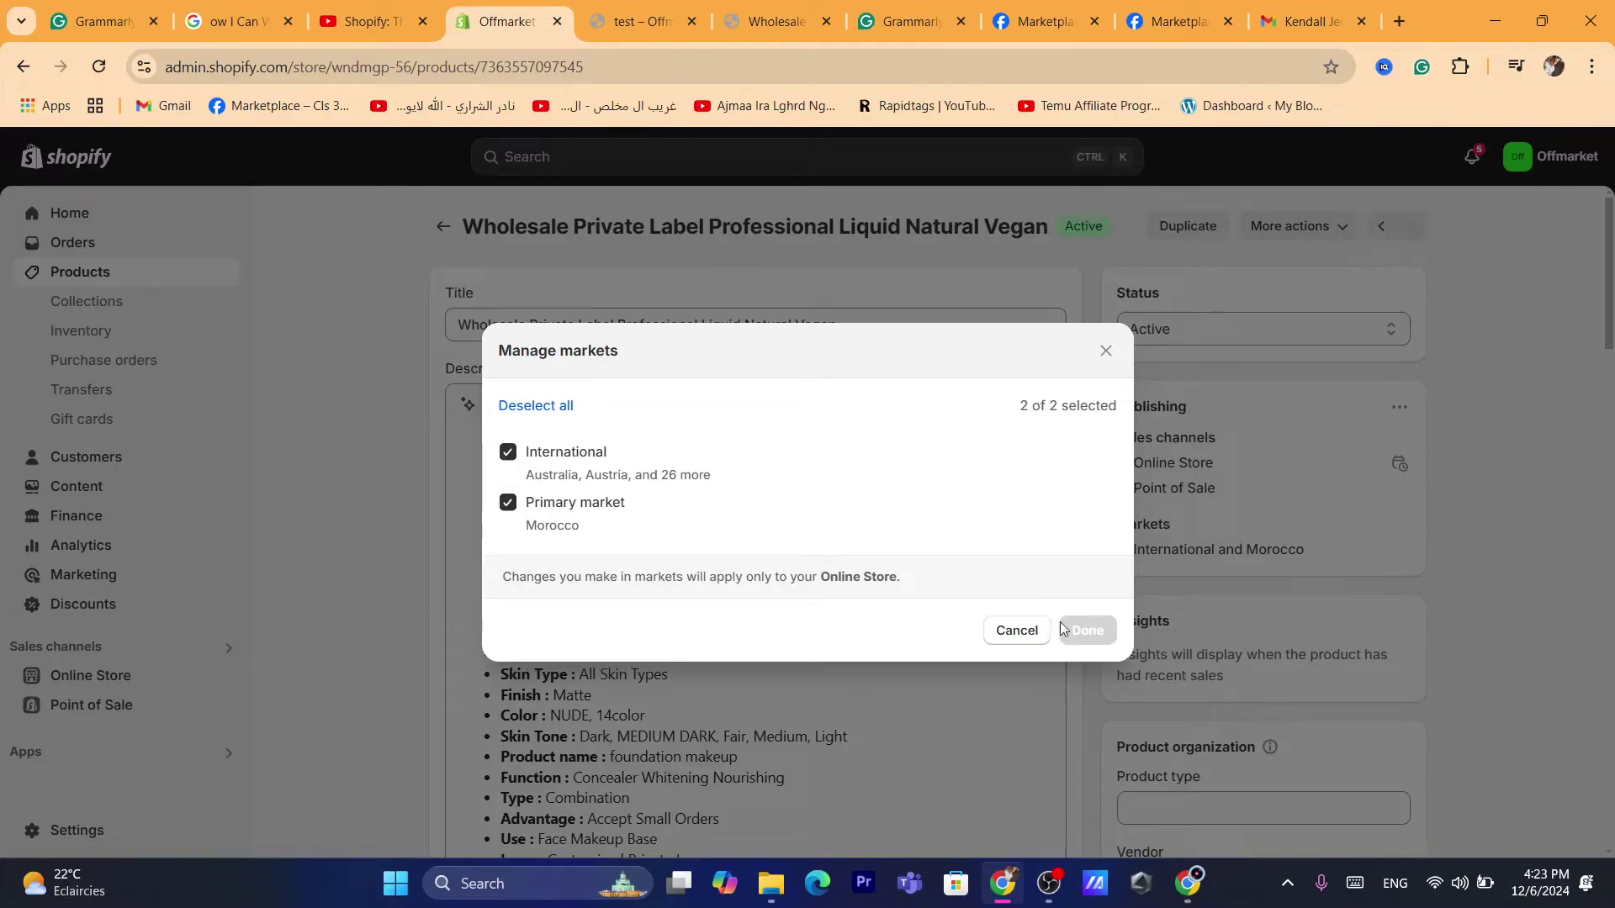
left_click(1013, 635)
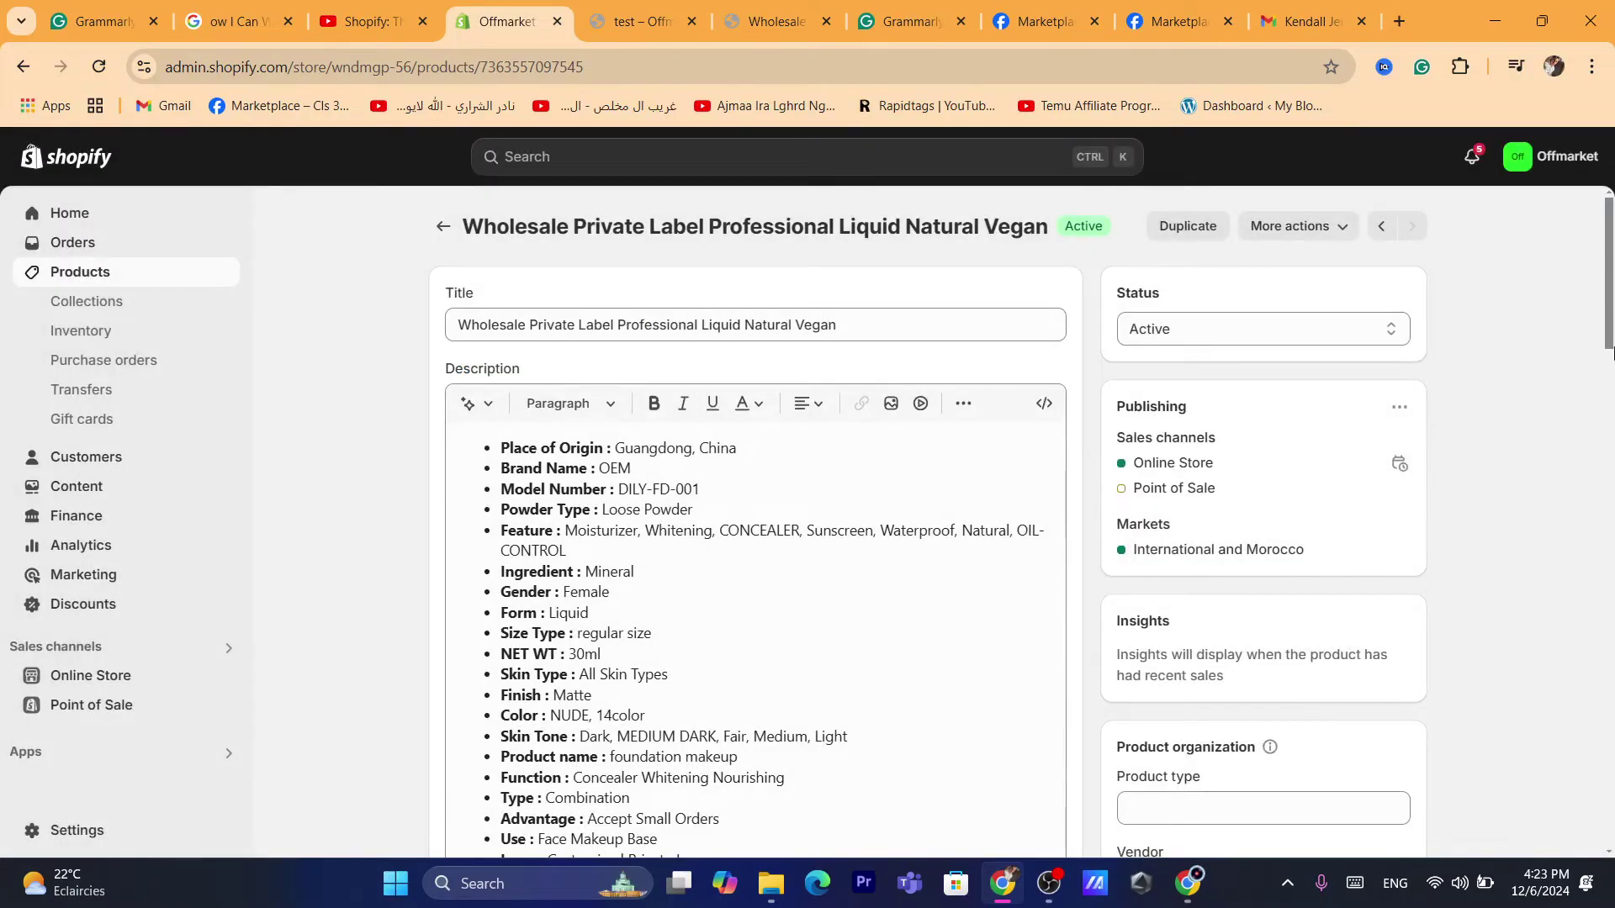
Step: Scroll down to the Variants table and select all 14 Color variants with the header checkbox
scroll(1610, 351, "down", 3)
scroll(1610, 367, "up", 4)
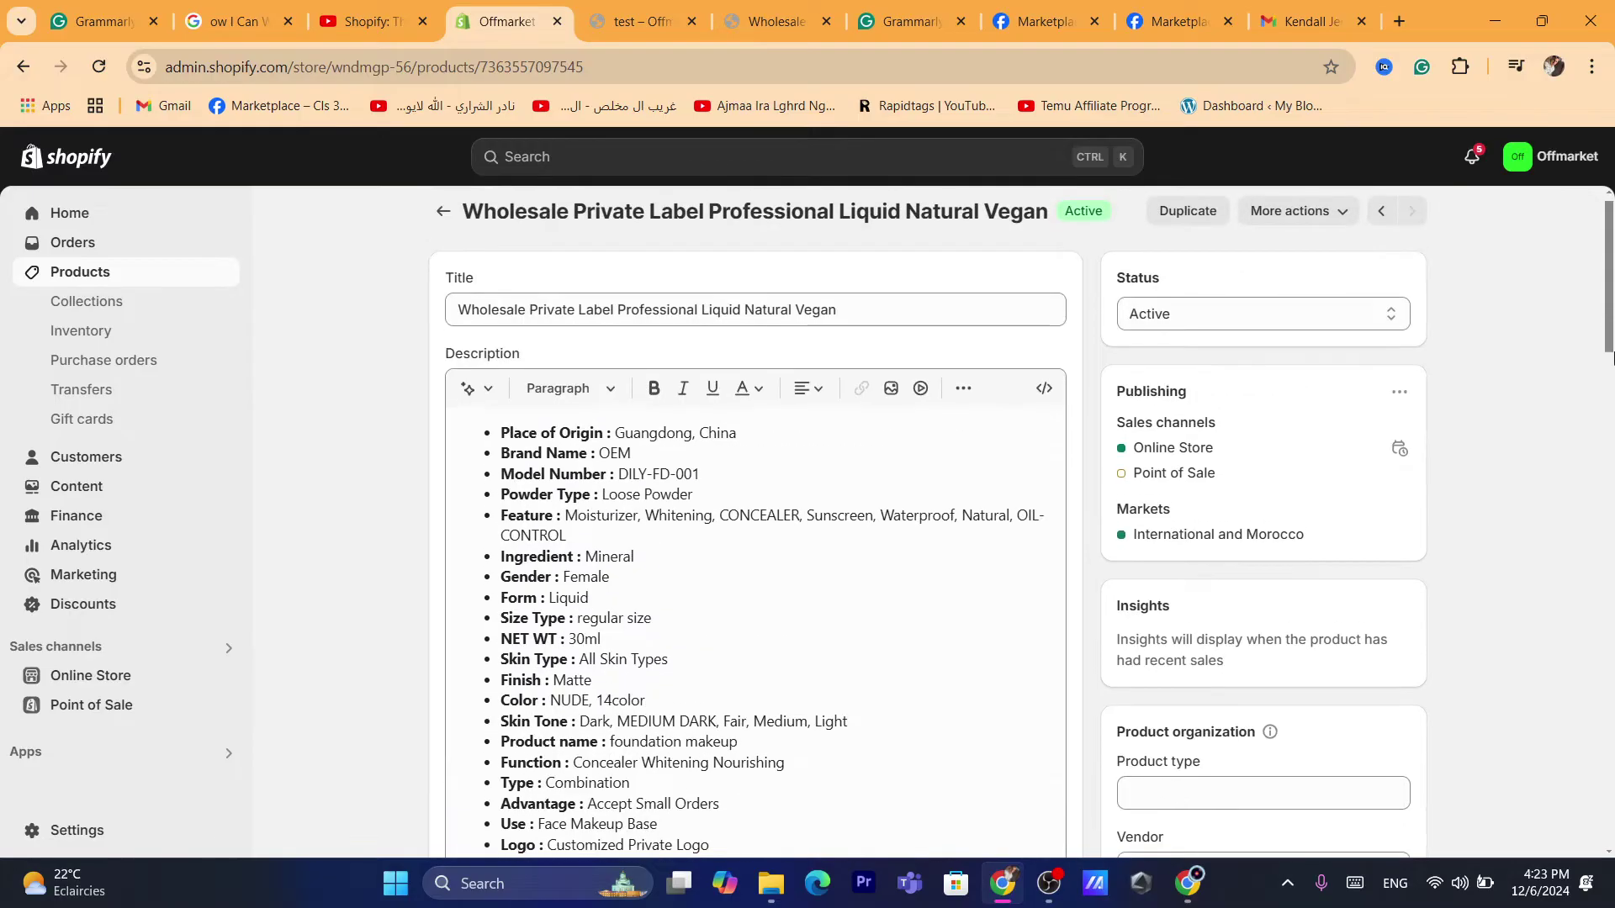
scroll(735, 497, "down", 15)
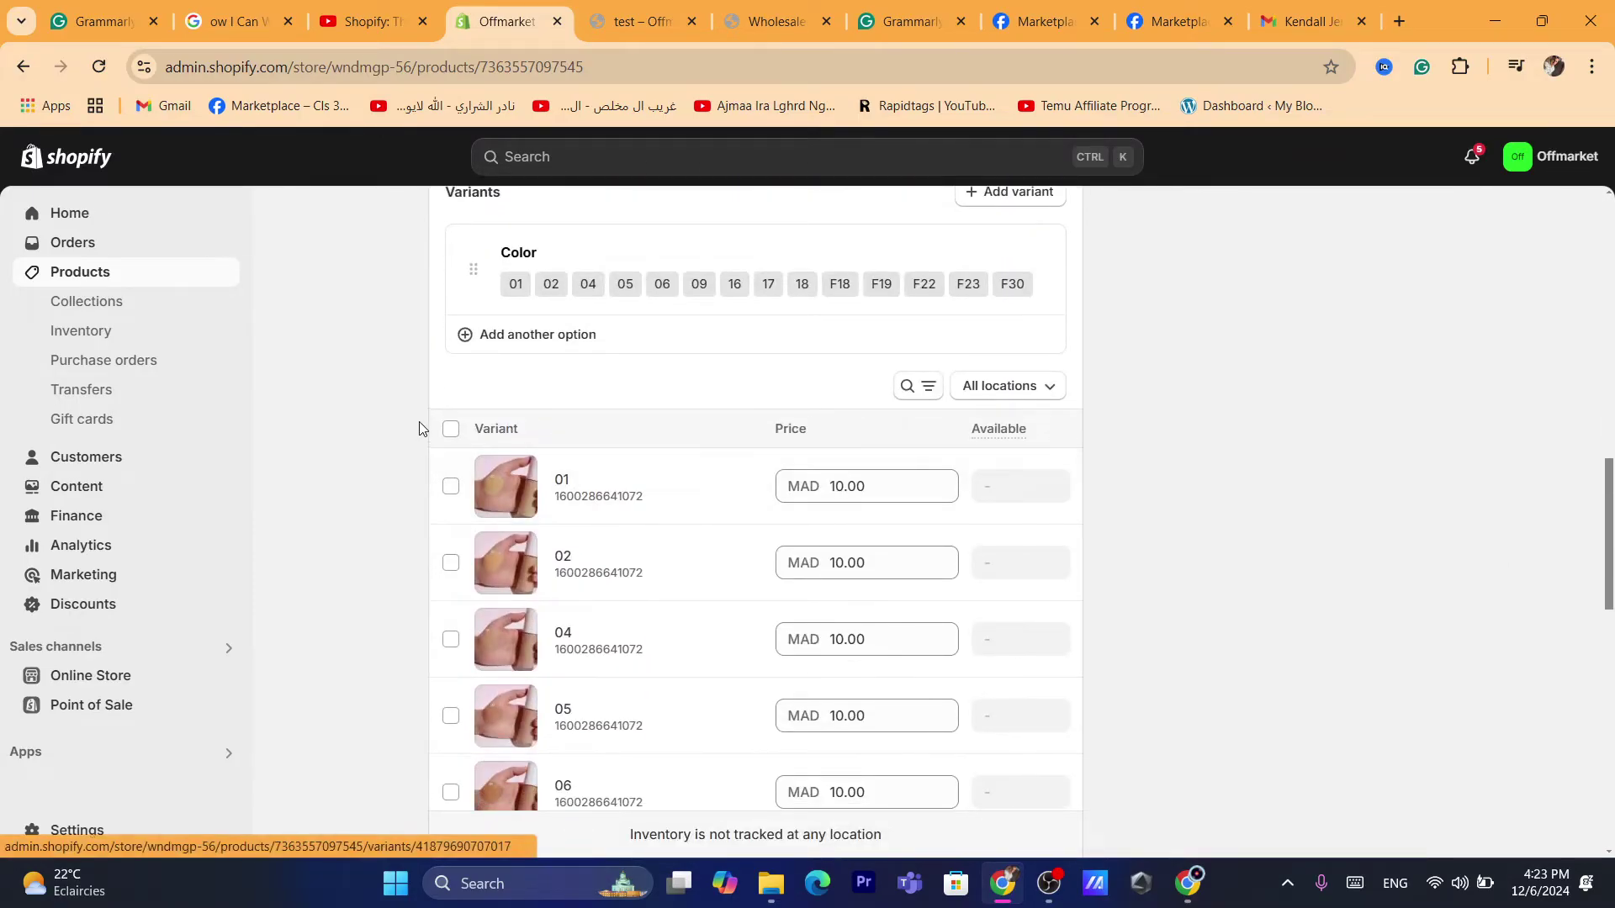
left_click_drag(1610, 551, 1598, 768)
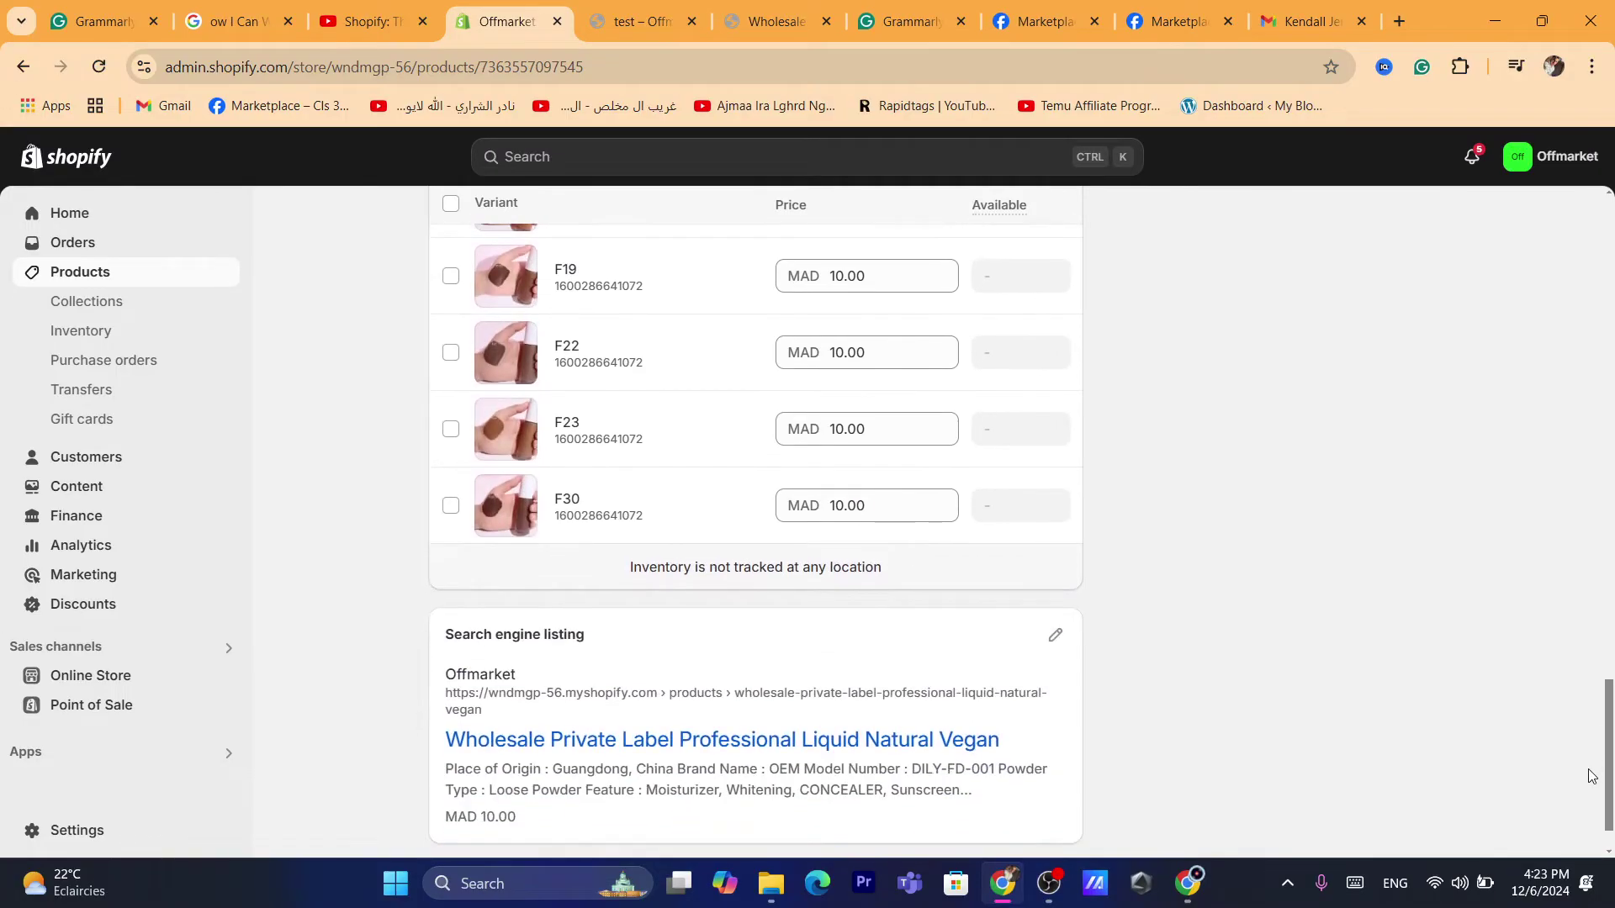
scroll(736, 398, "up", 10)
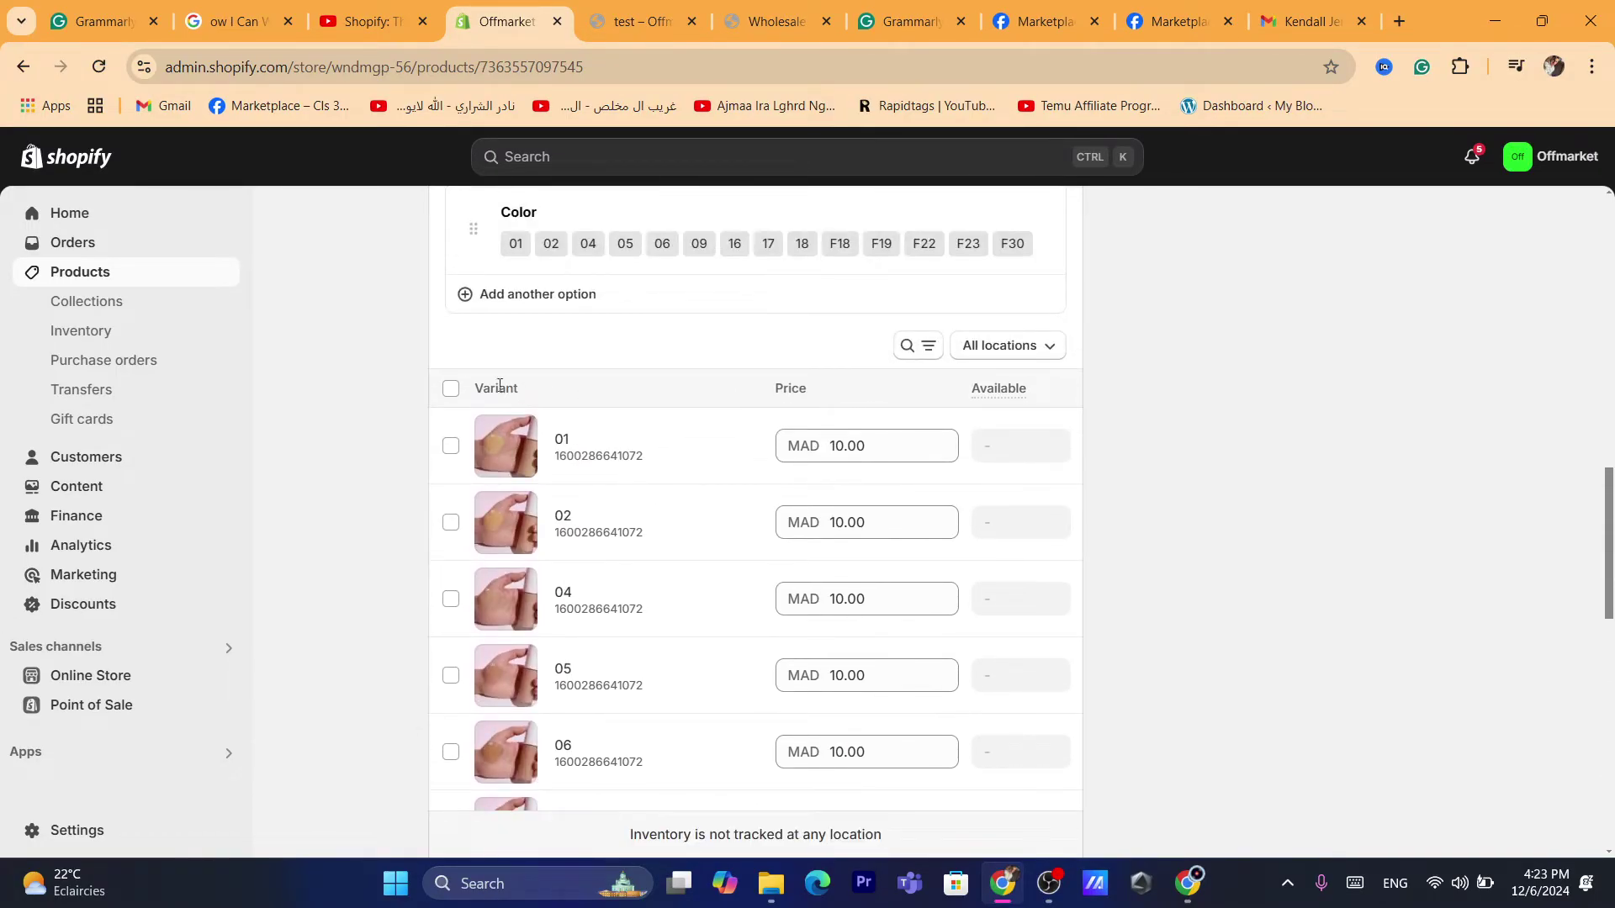
left_click(452, 389)
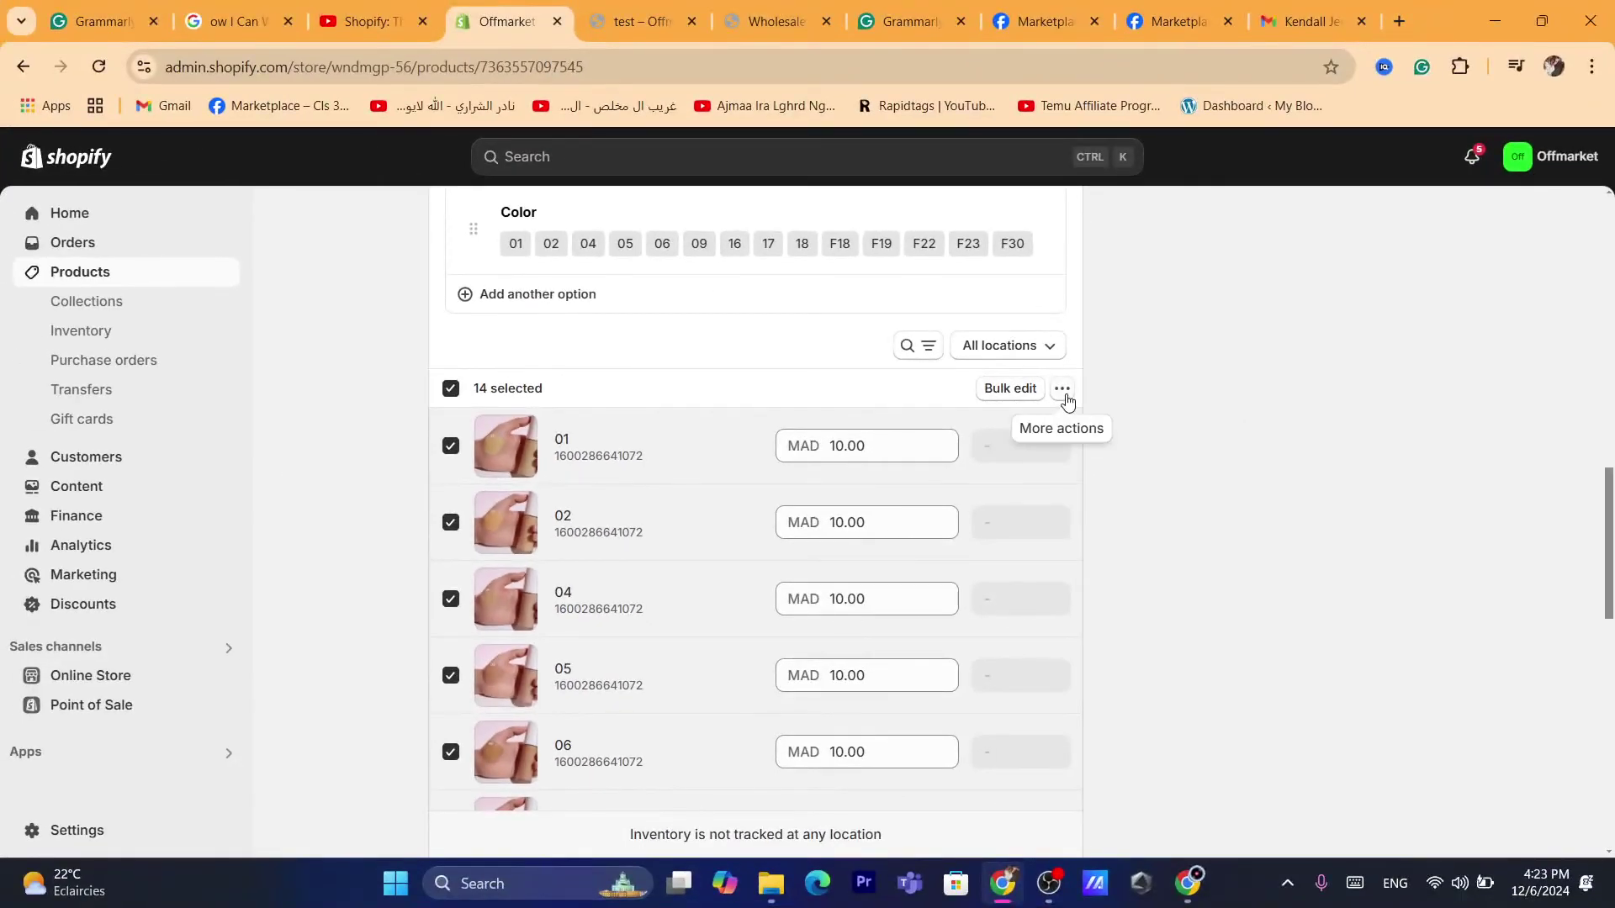
Step: Try bulk-editing quantities at Talborjt, then close the warning that no variants track quantity
left_click(1063, 389)
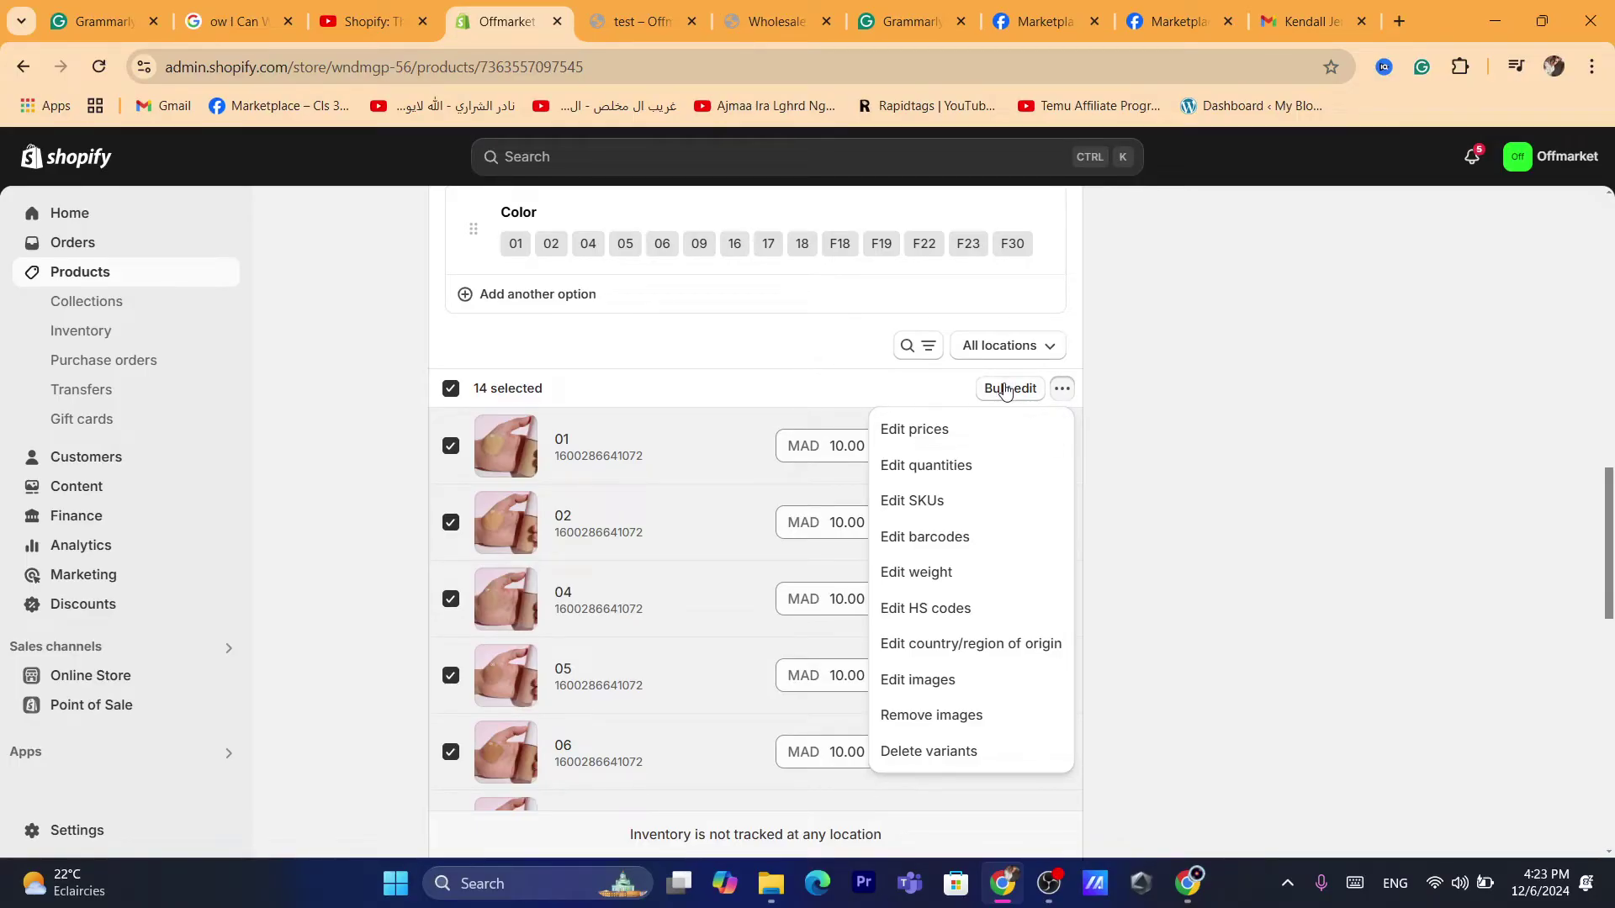
left_click(923, 467)
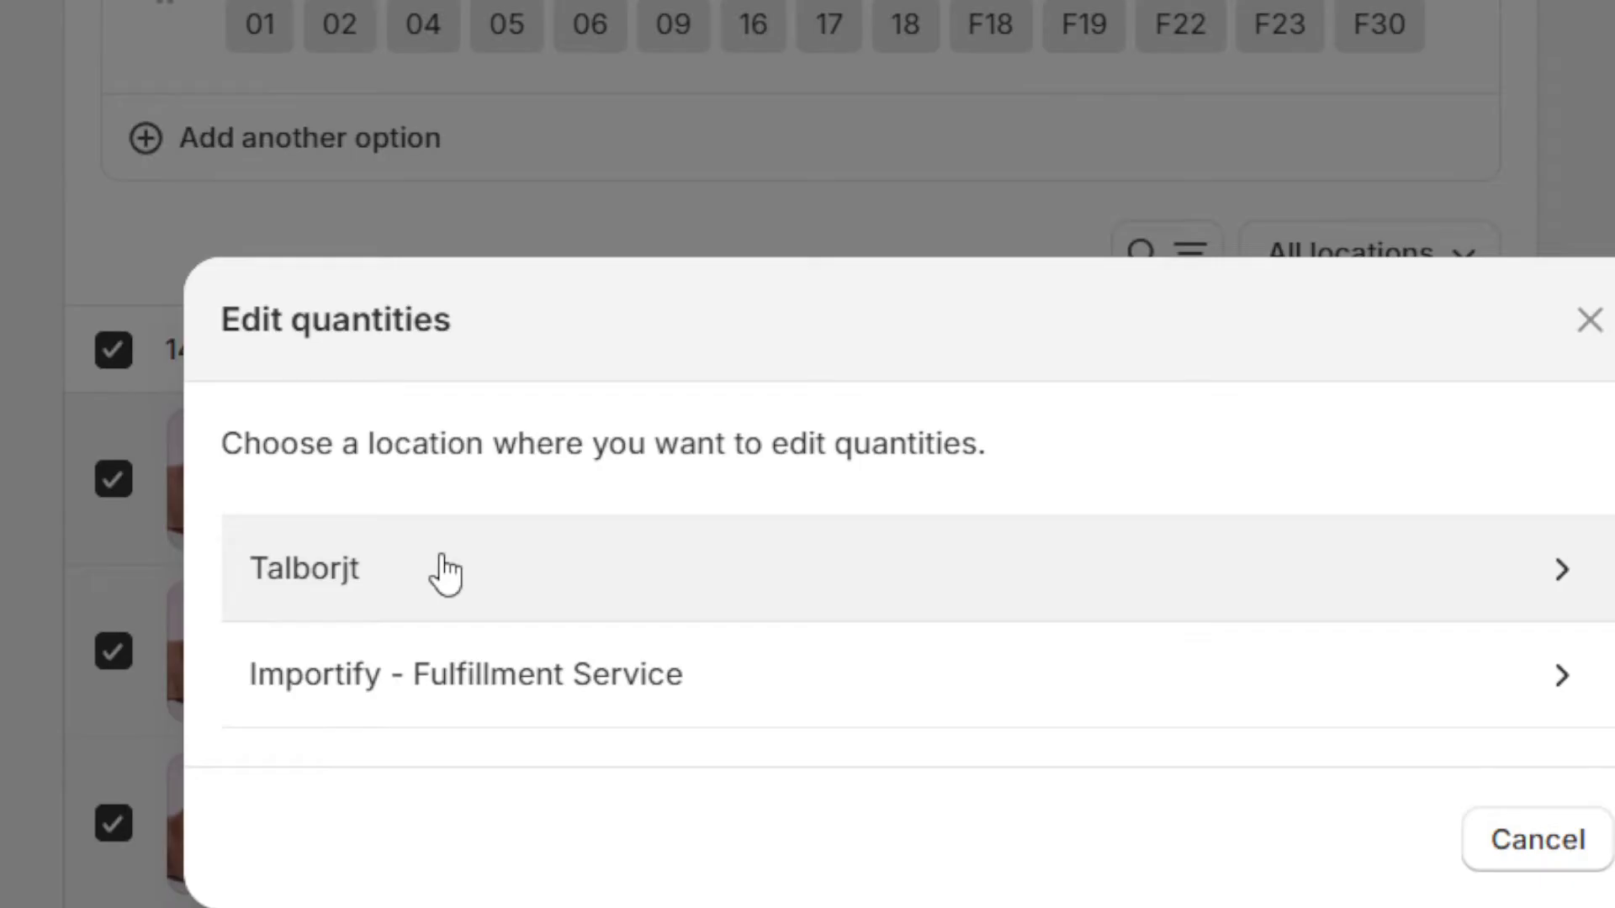
left_click(424, 606)
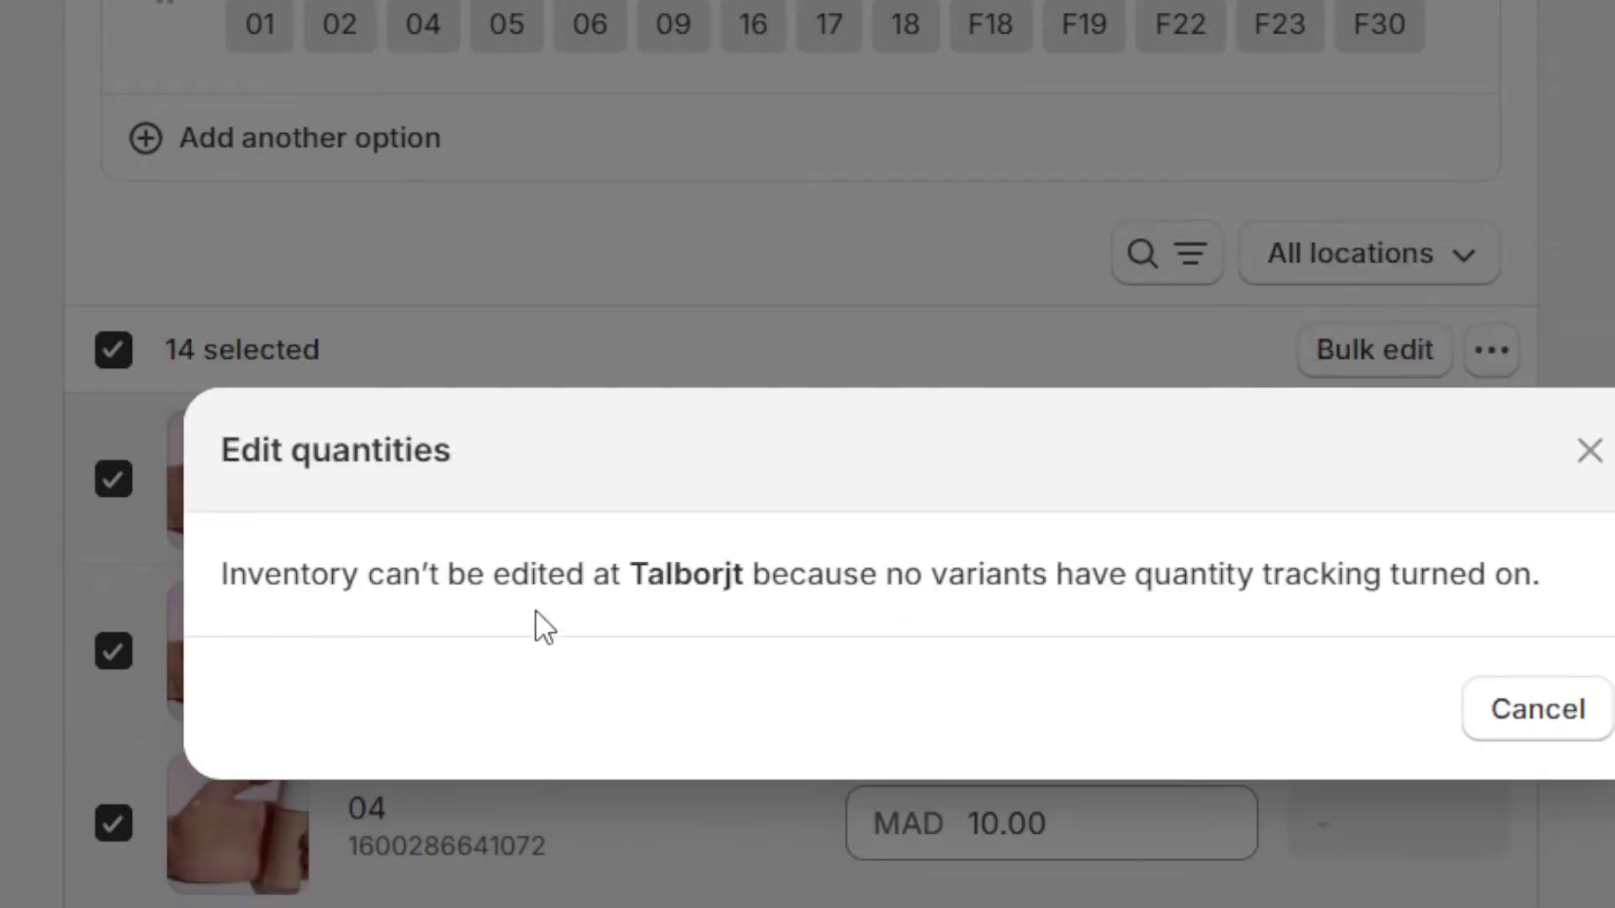
left_click_drag(232, 575, 603, 591)
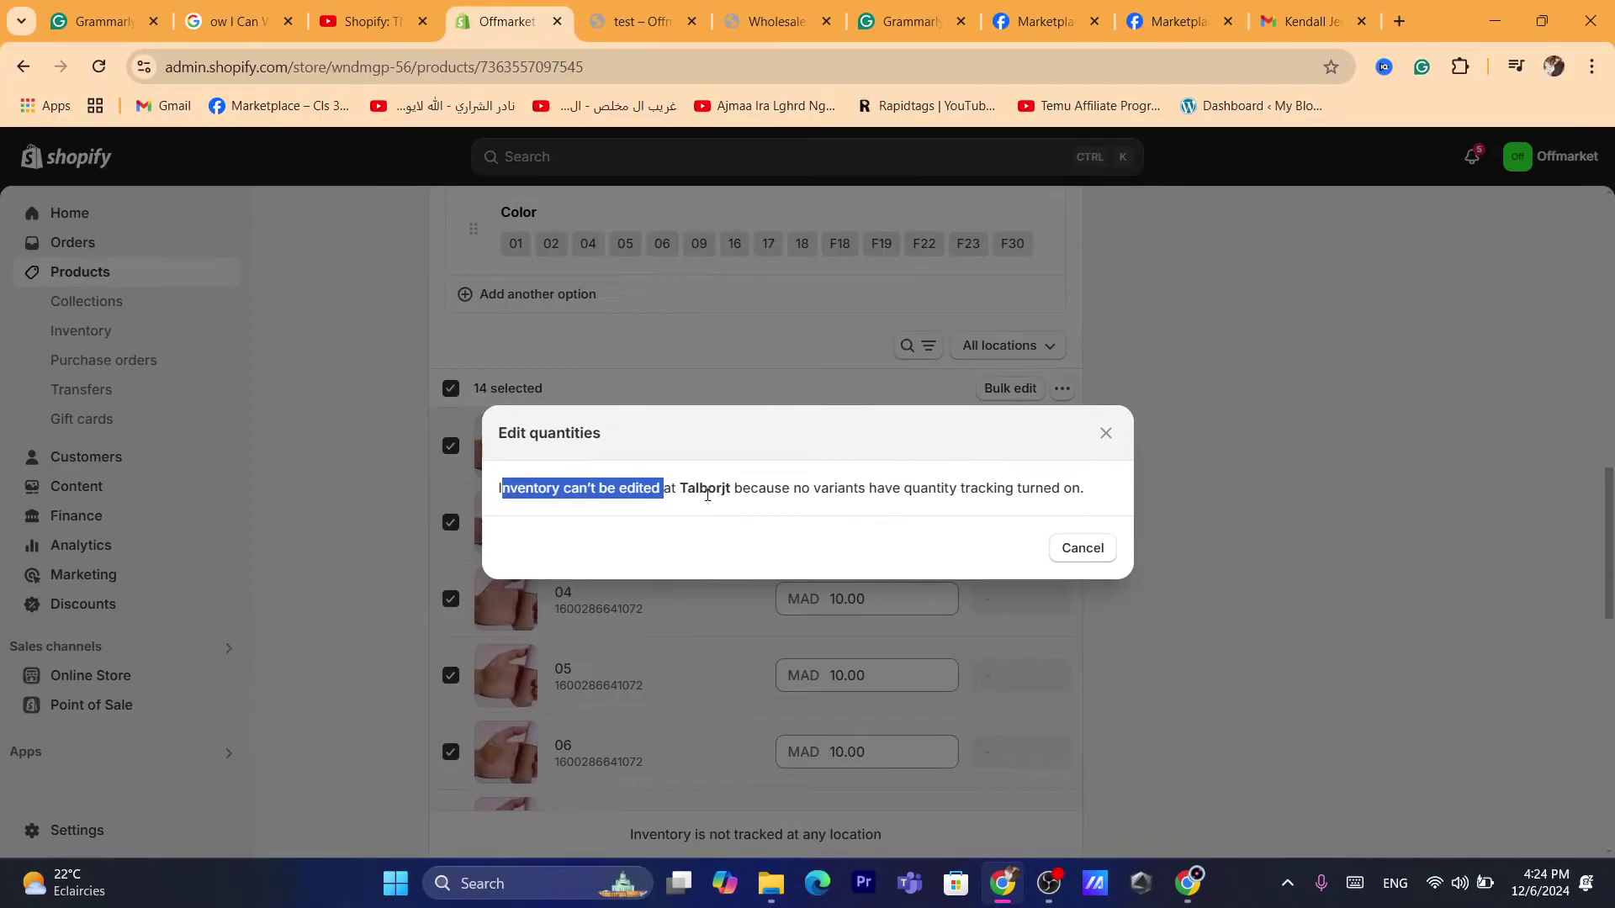
triple_click(706, 494)
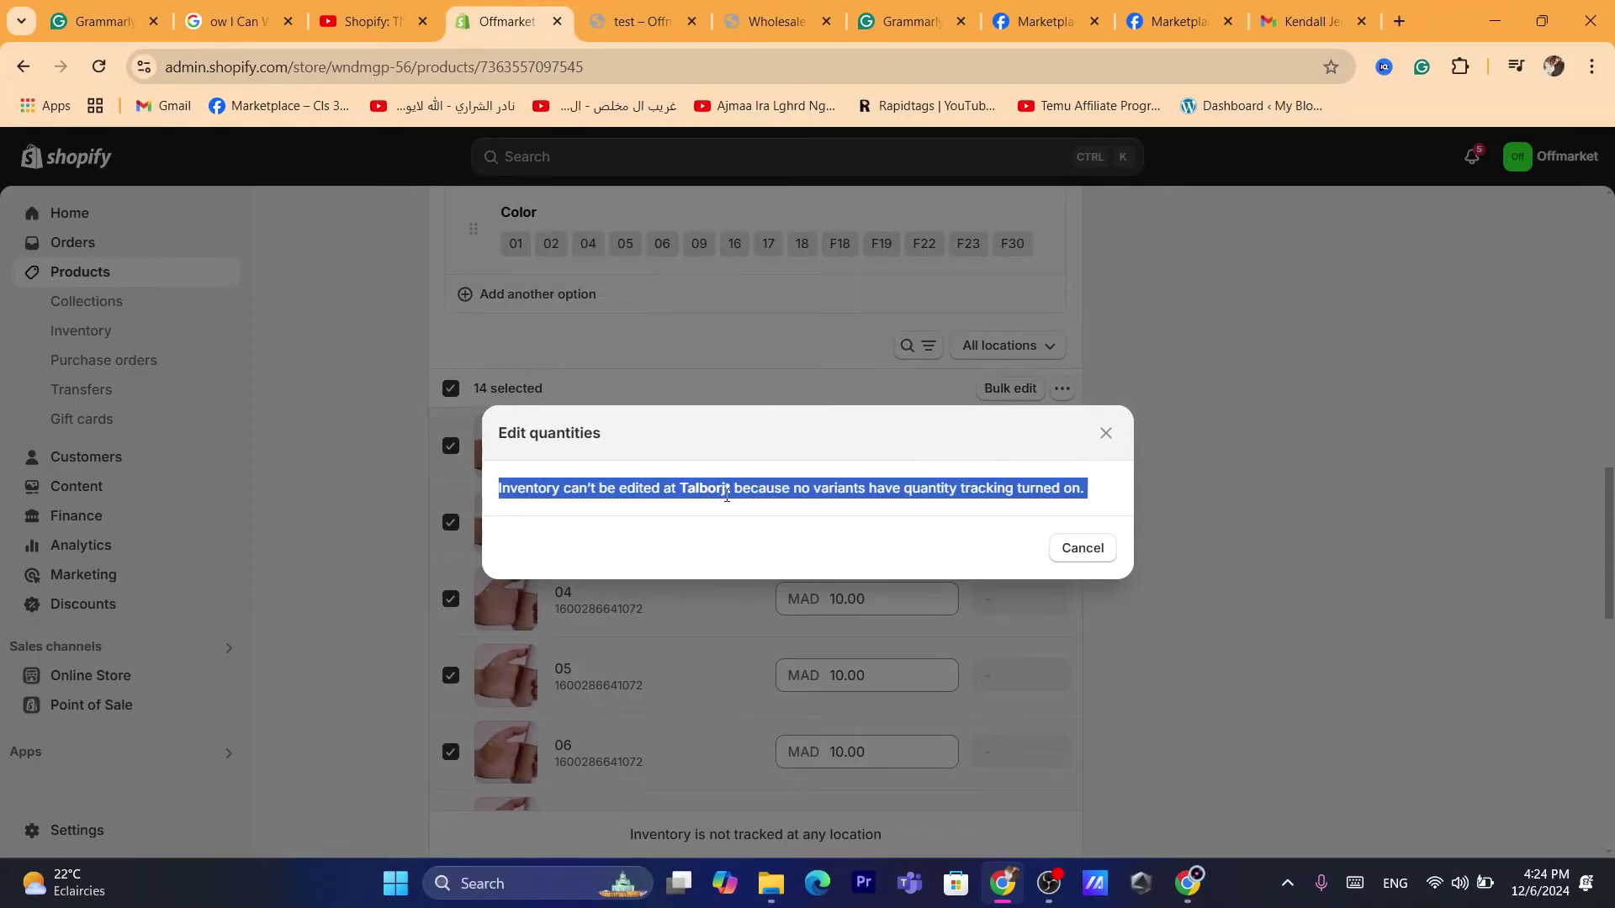
left_click(727, 494)
left_click_drag(771, 489, 870, 493)
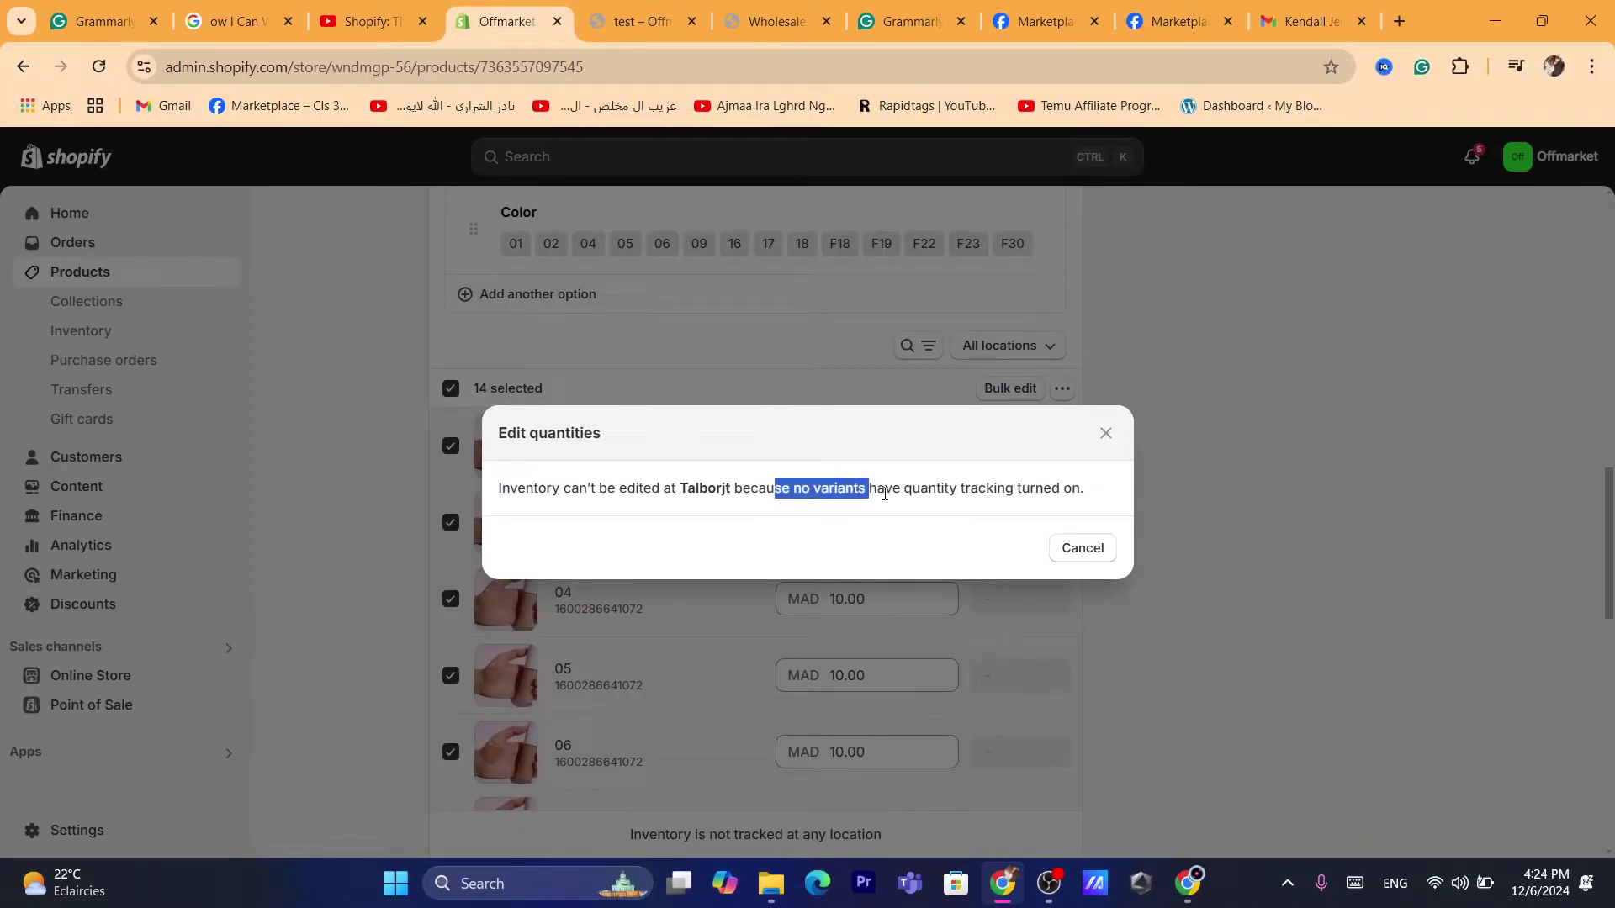
triple_click(963, 495)
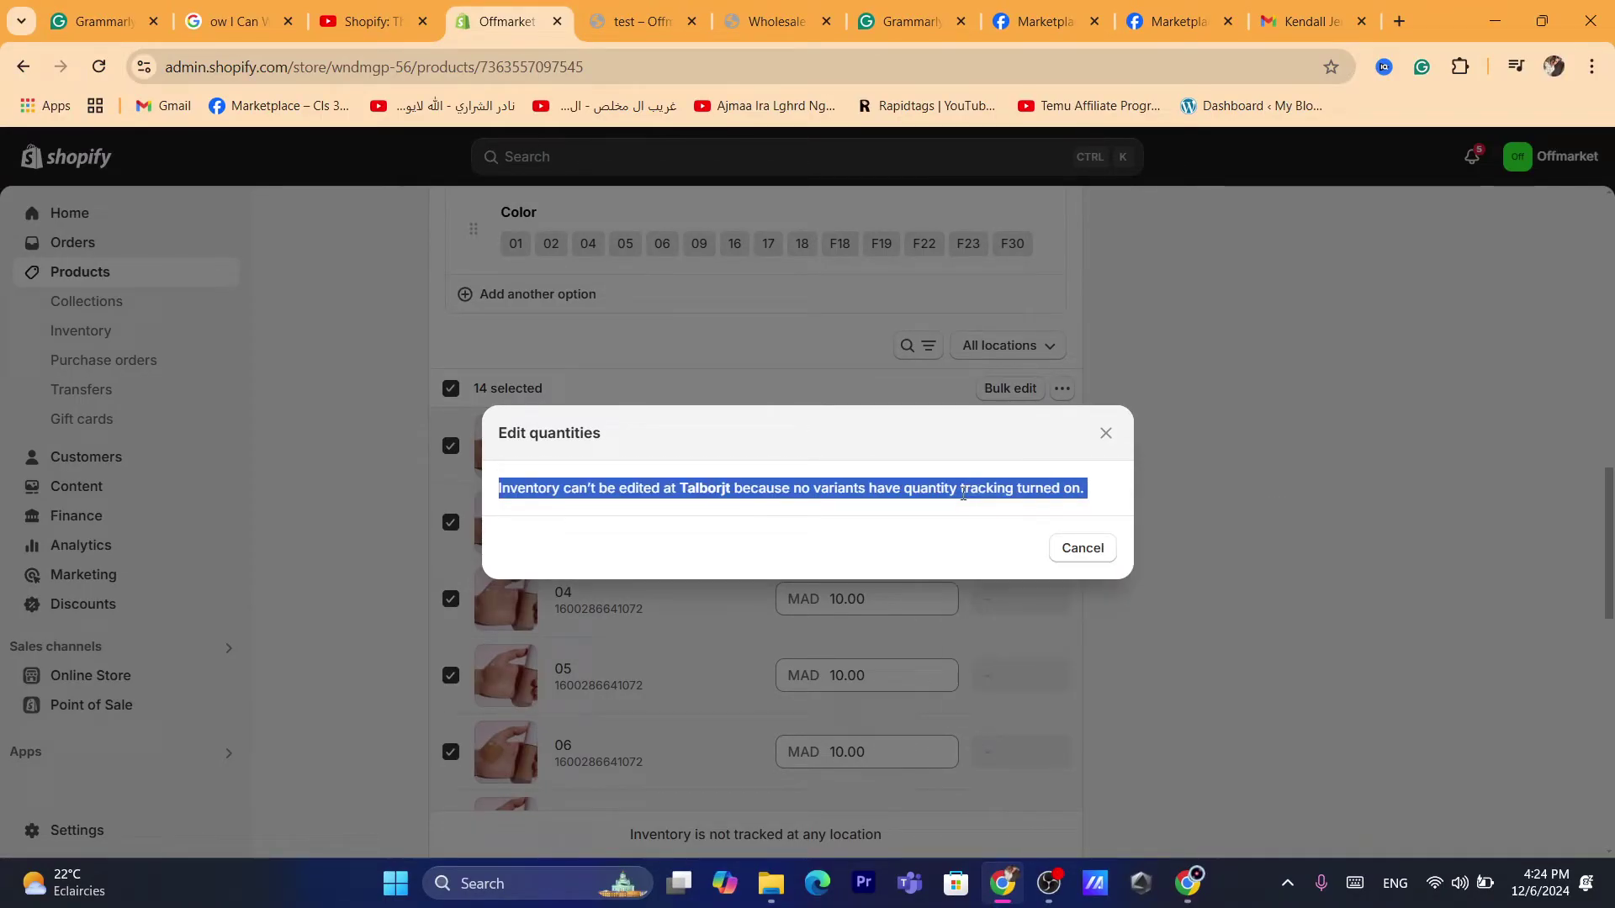
left_click(1101, 437)
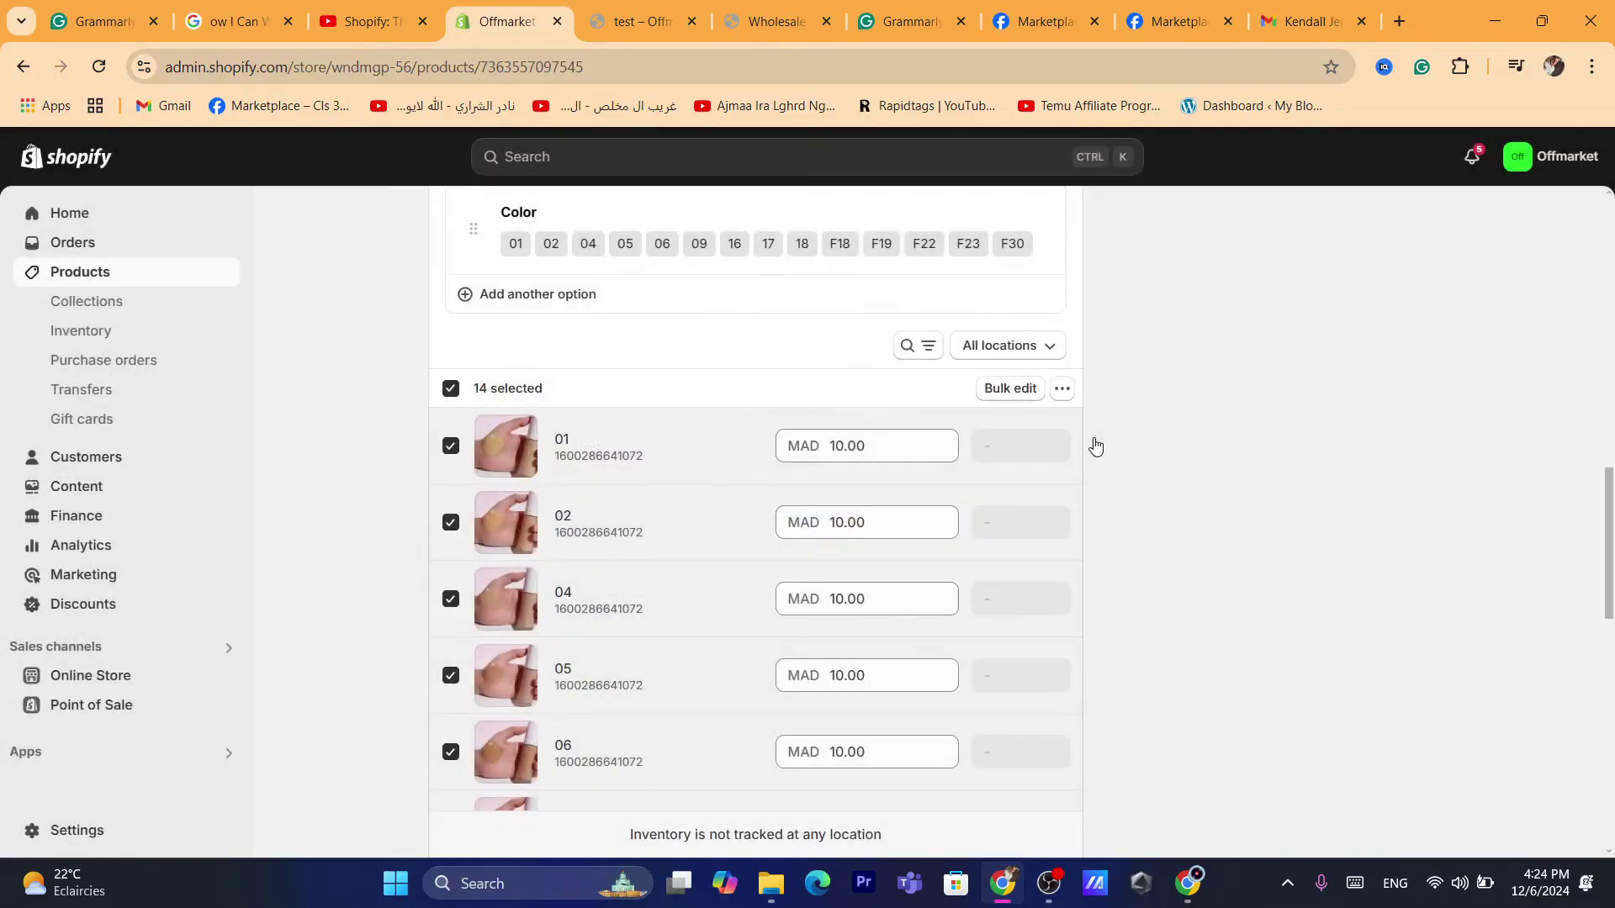
Step: Deselect all variants and look over the test and wholesale foundation storefront pages
left_click(452, 388)
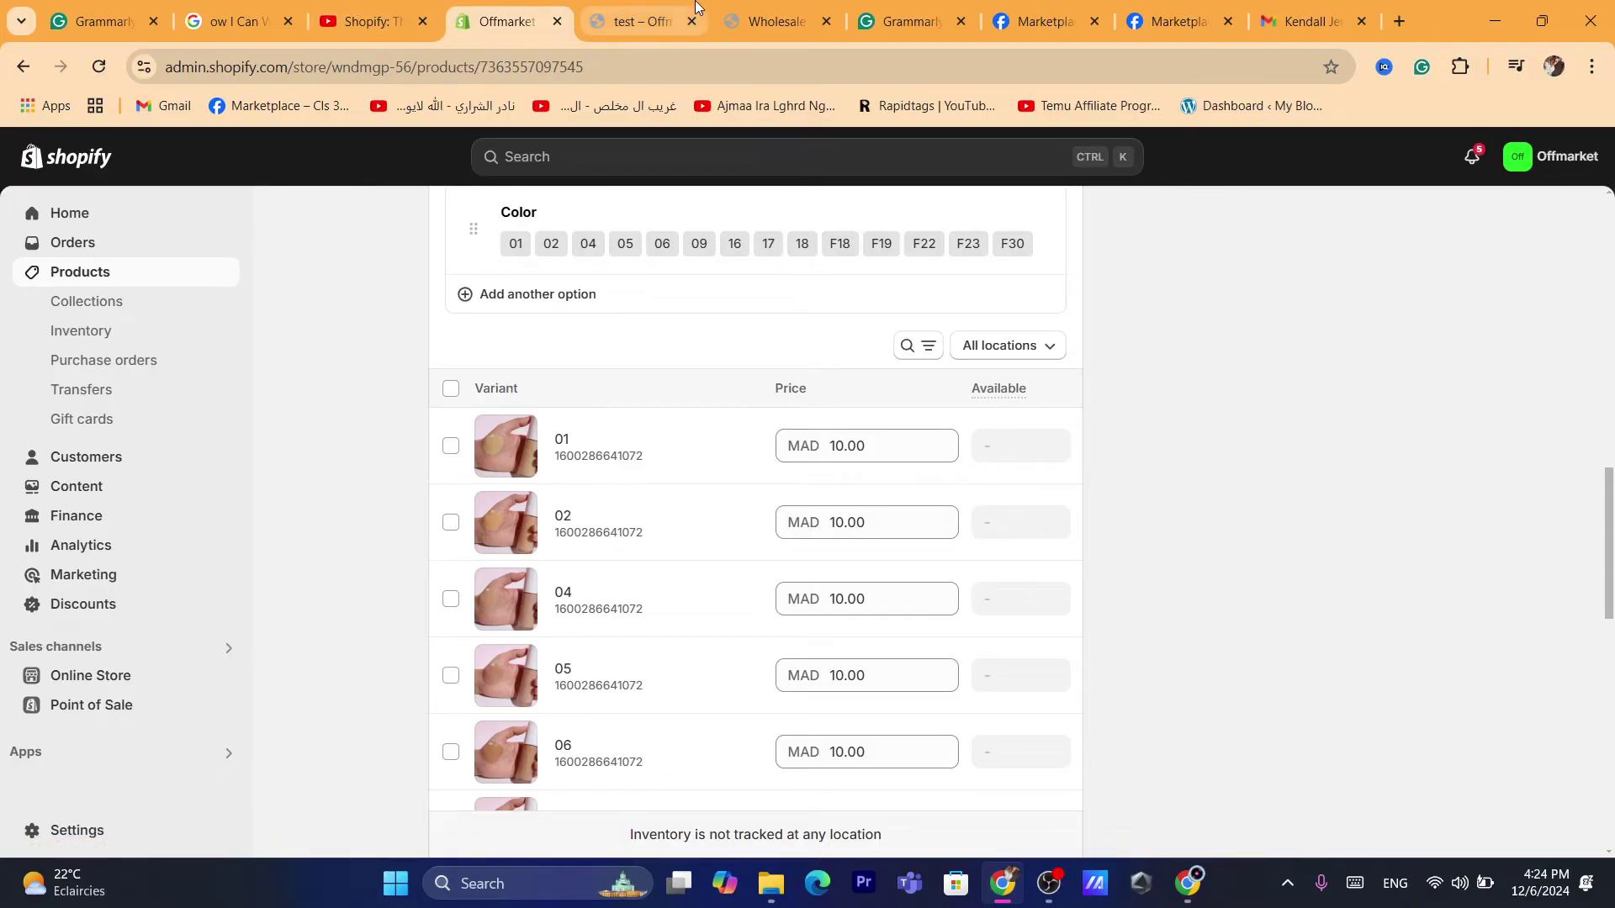
left_click(645, 9)
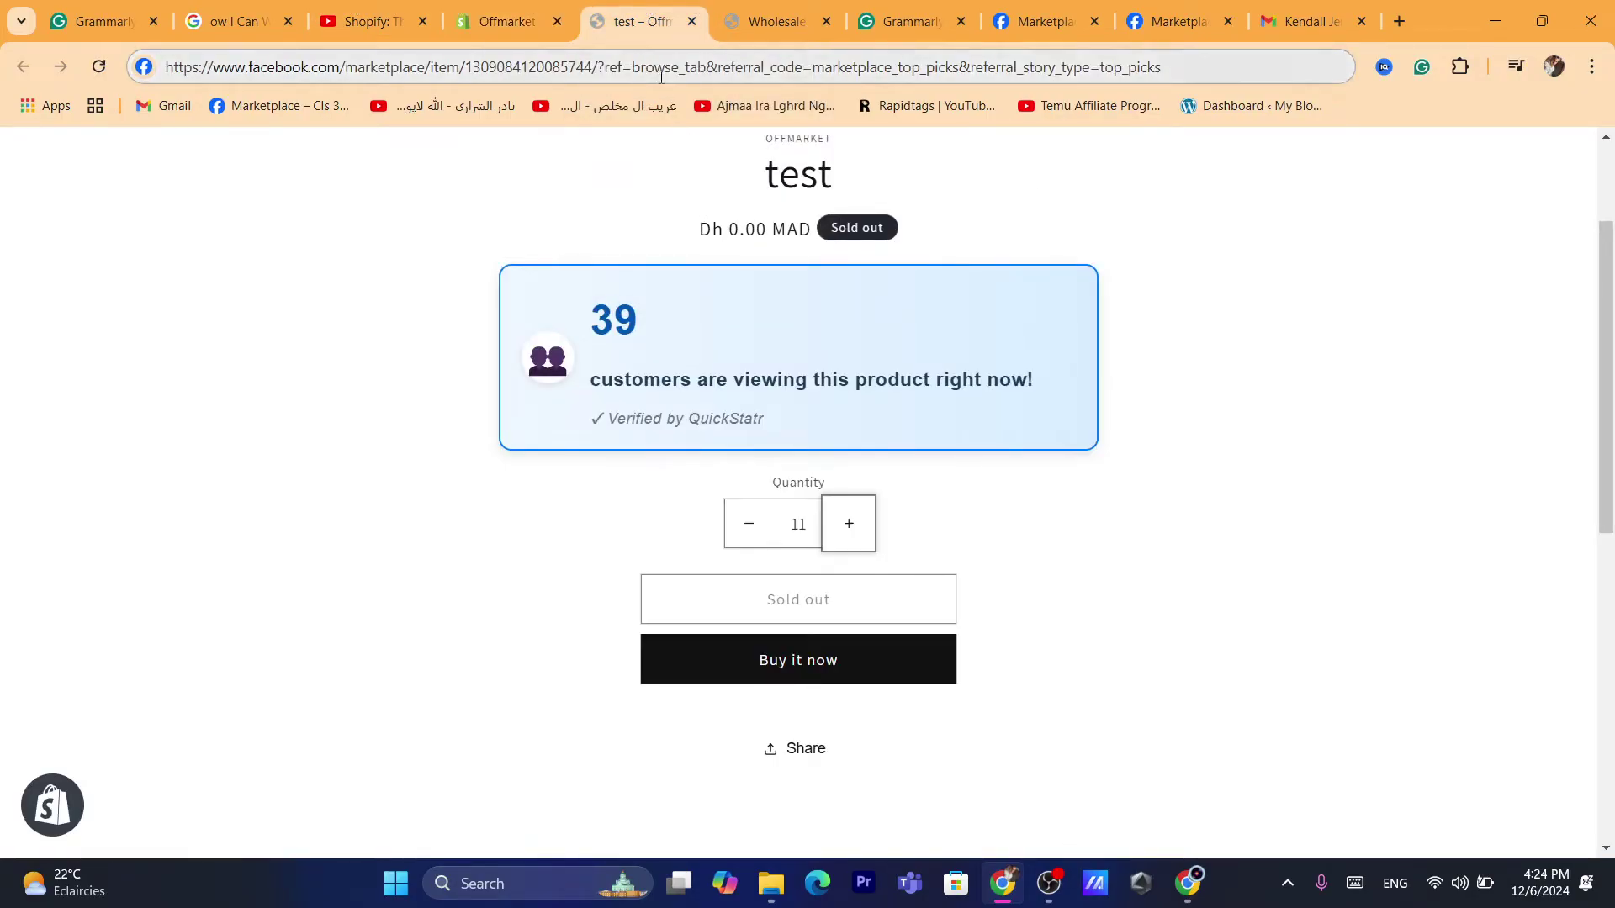
left_click(755, 5)
Step: Load shopify.com, then return to the admin product variants page
left_click(698, 66)
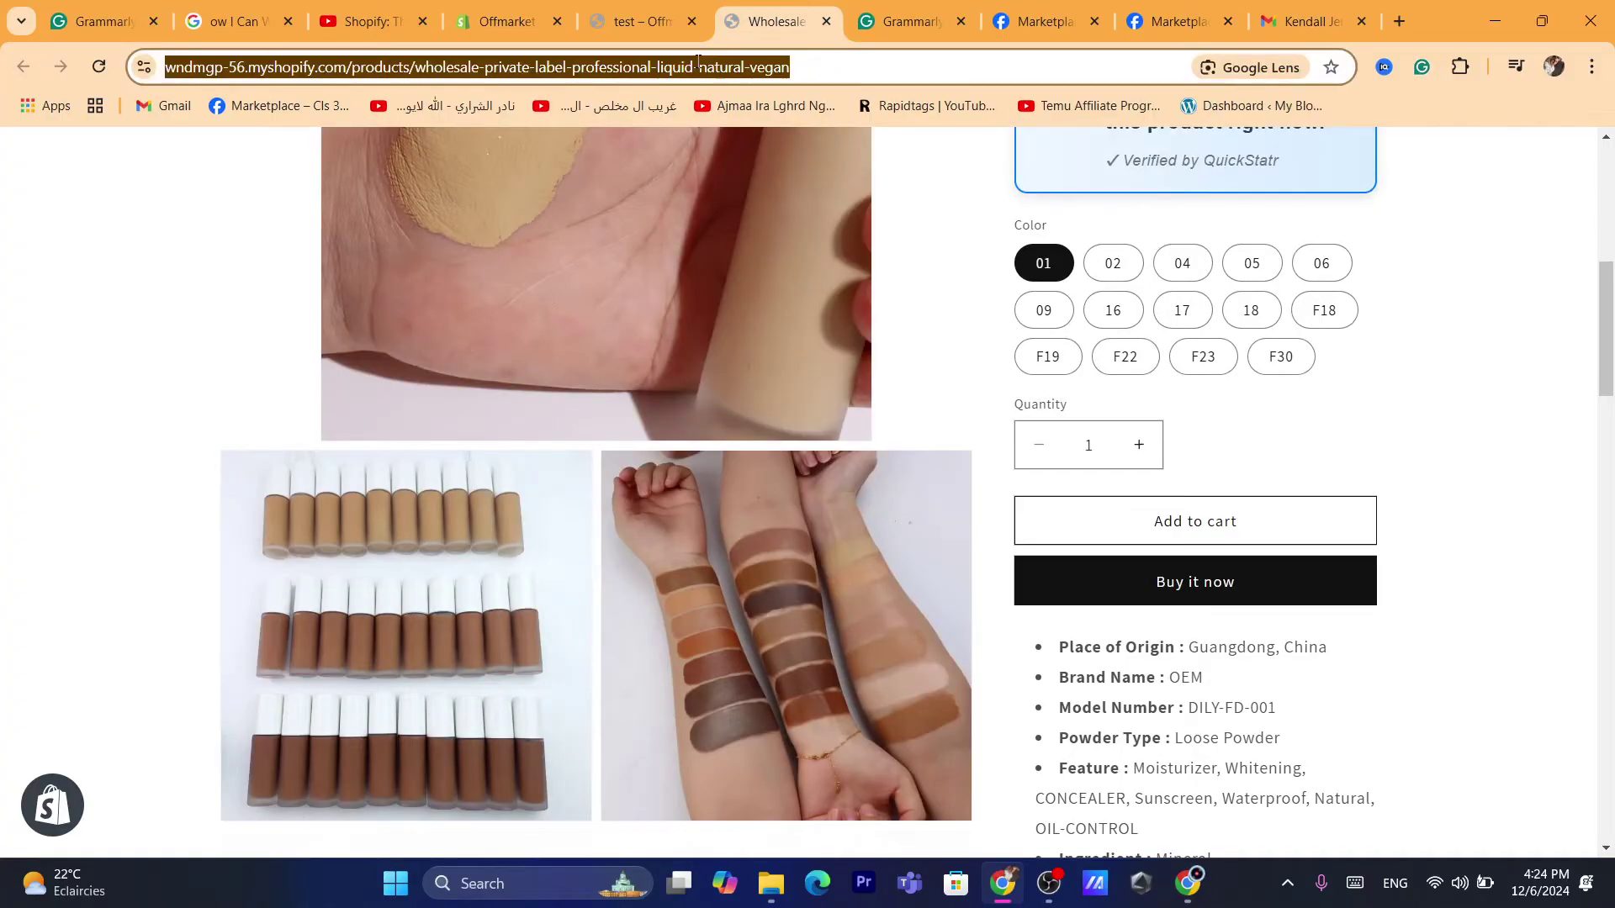
type("s")
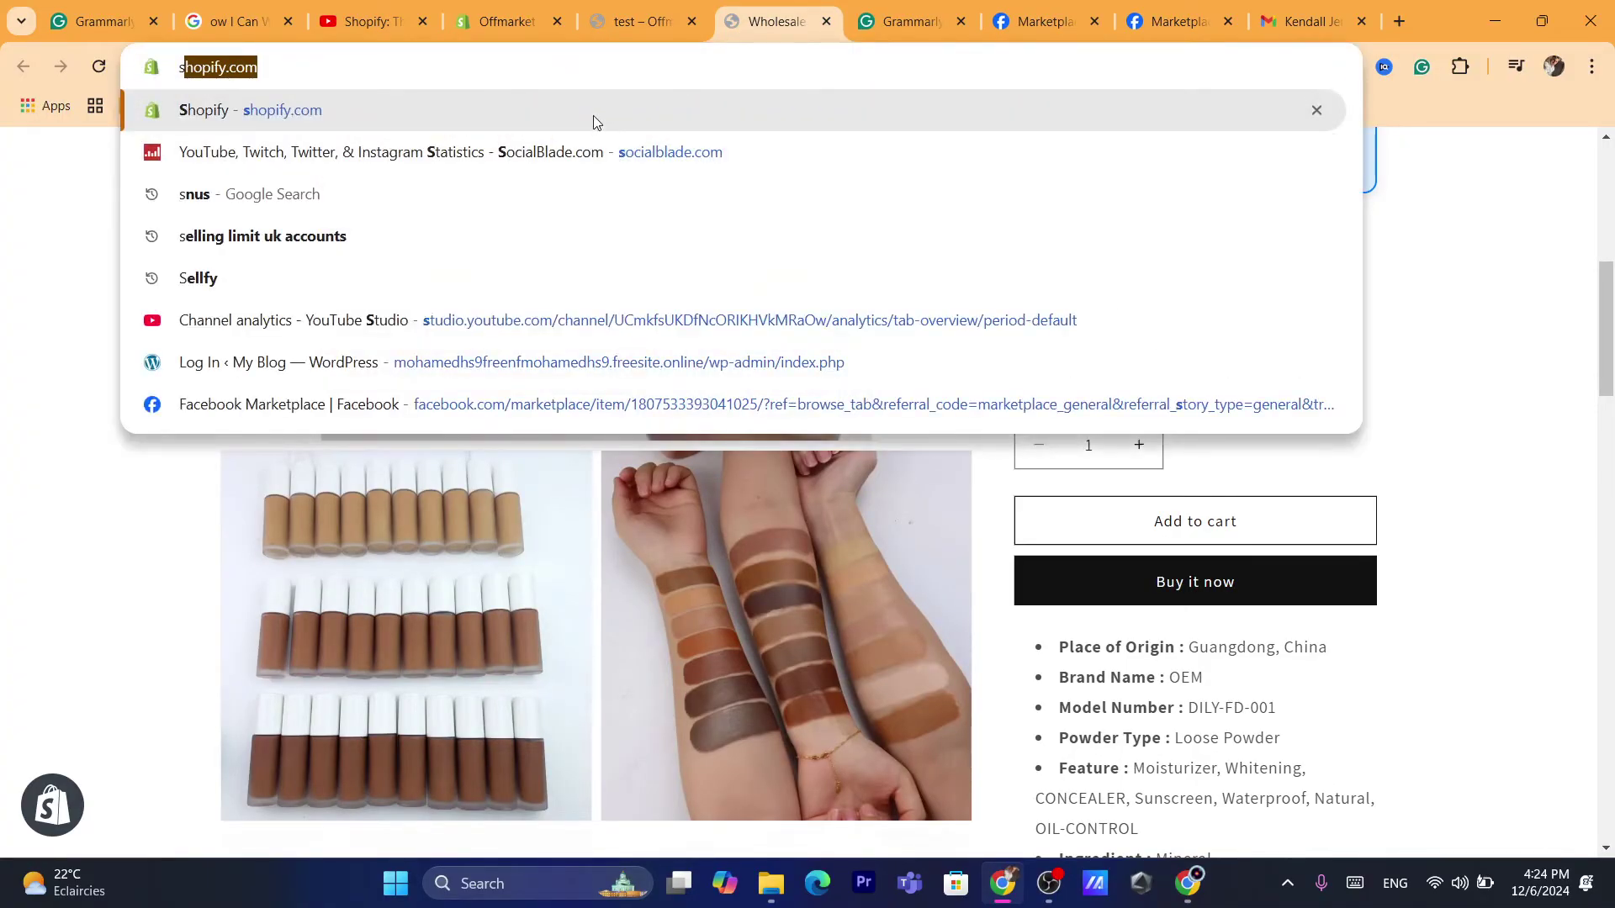
key("Return")
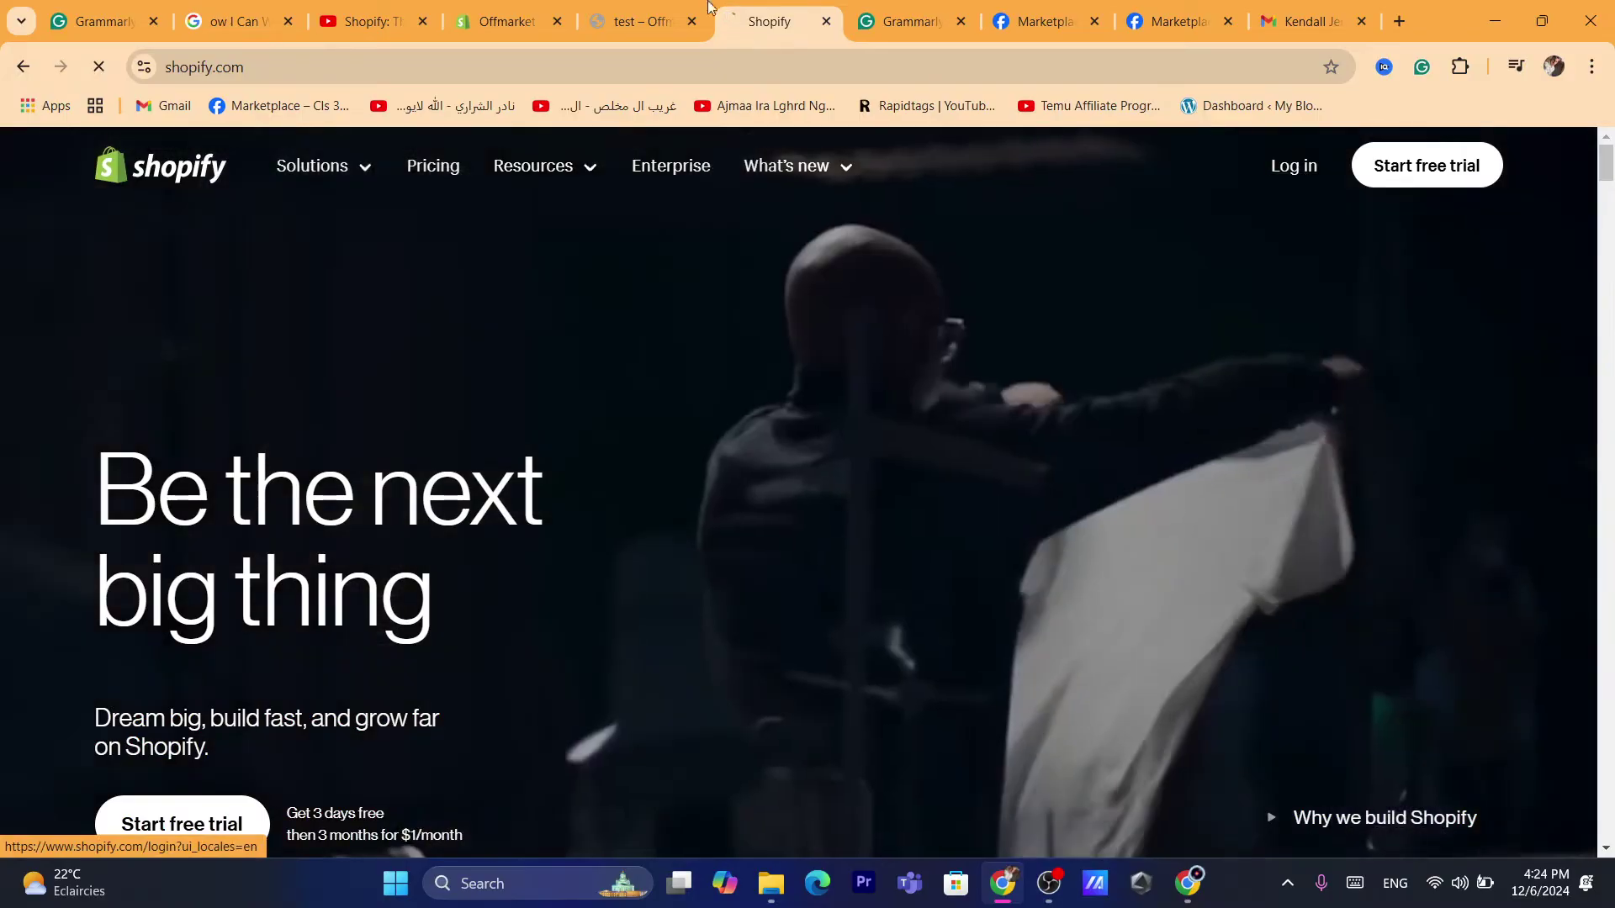
left_click(572, 10)
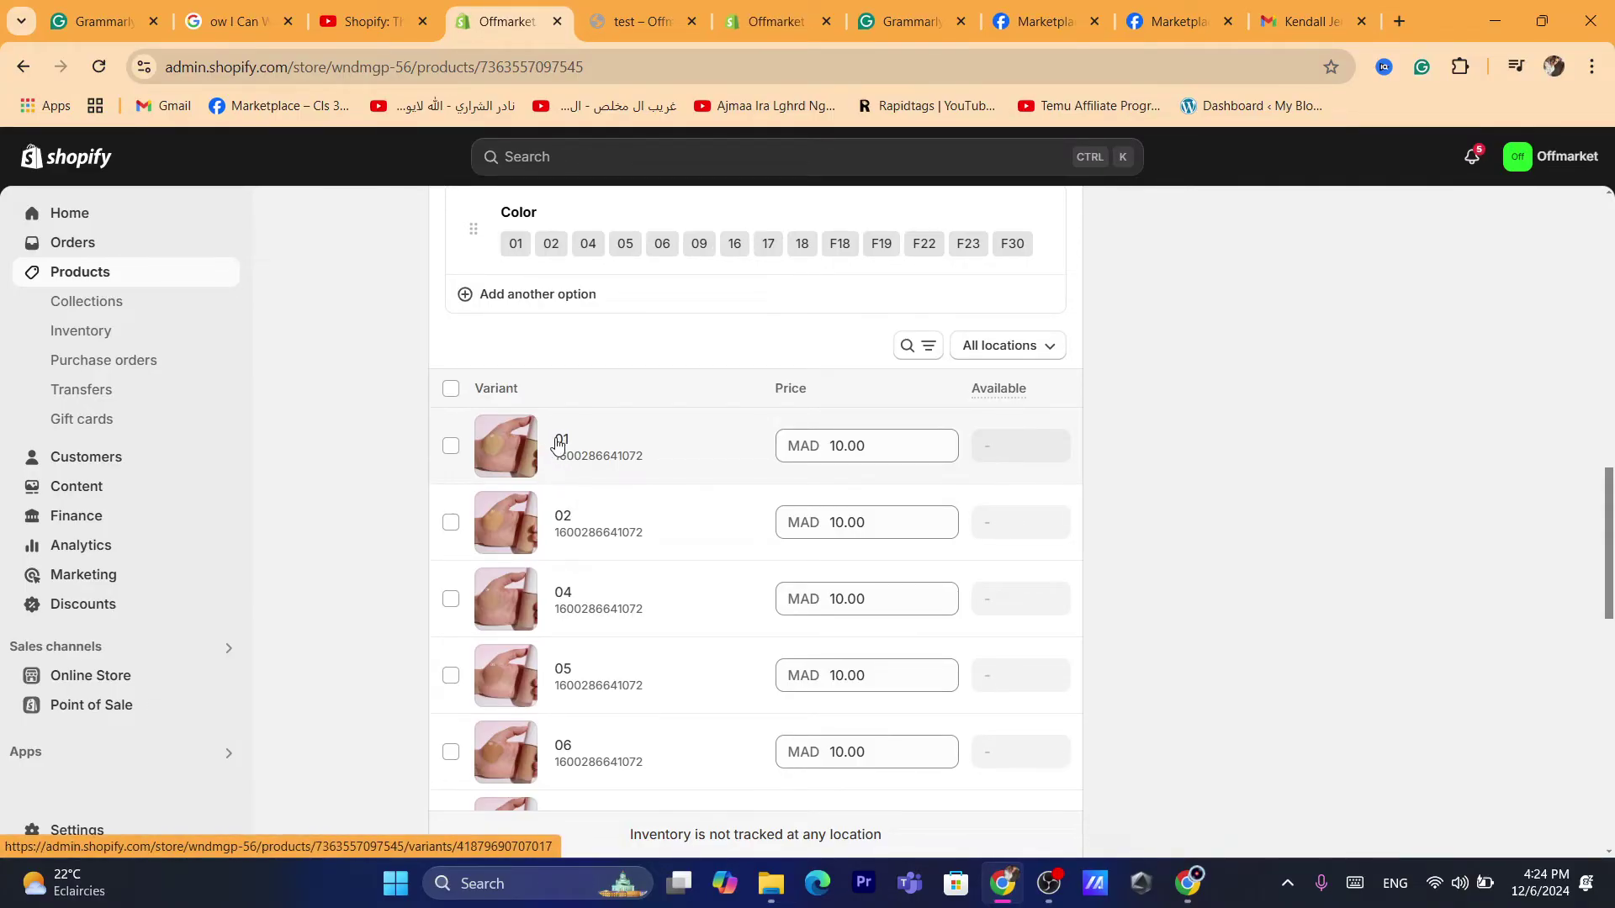
Step: Open variant 01 and turn on its quantity tracking
left_click(811, 459)
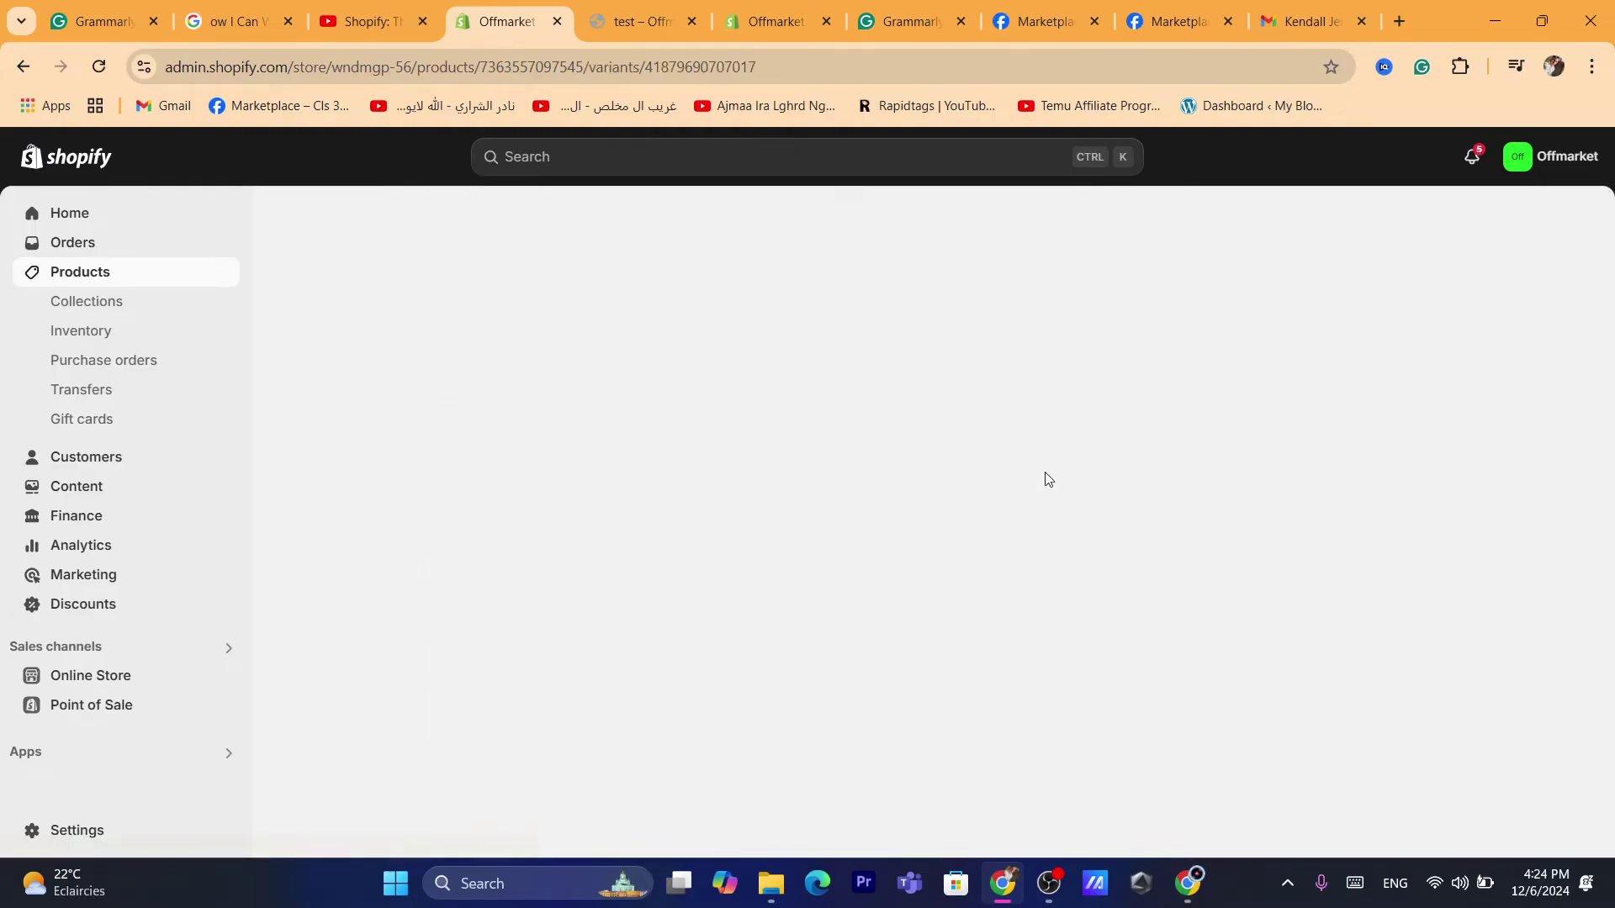
scroll(1046, 480, "down", 3)
left_click_drag(1612, 436, 1612, 552)
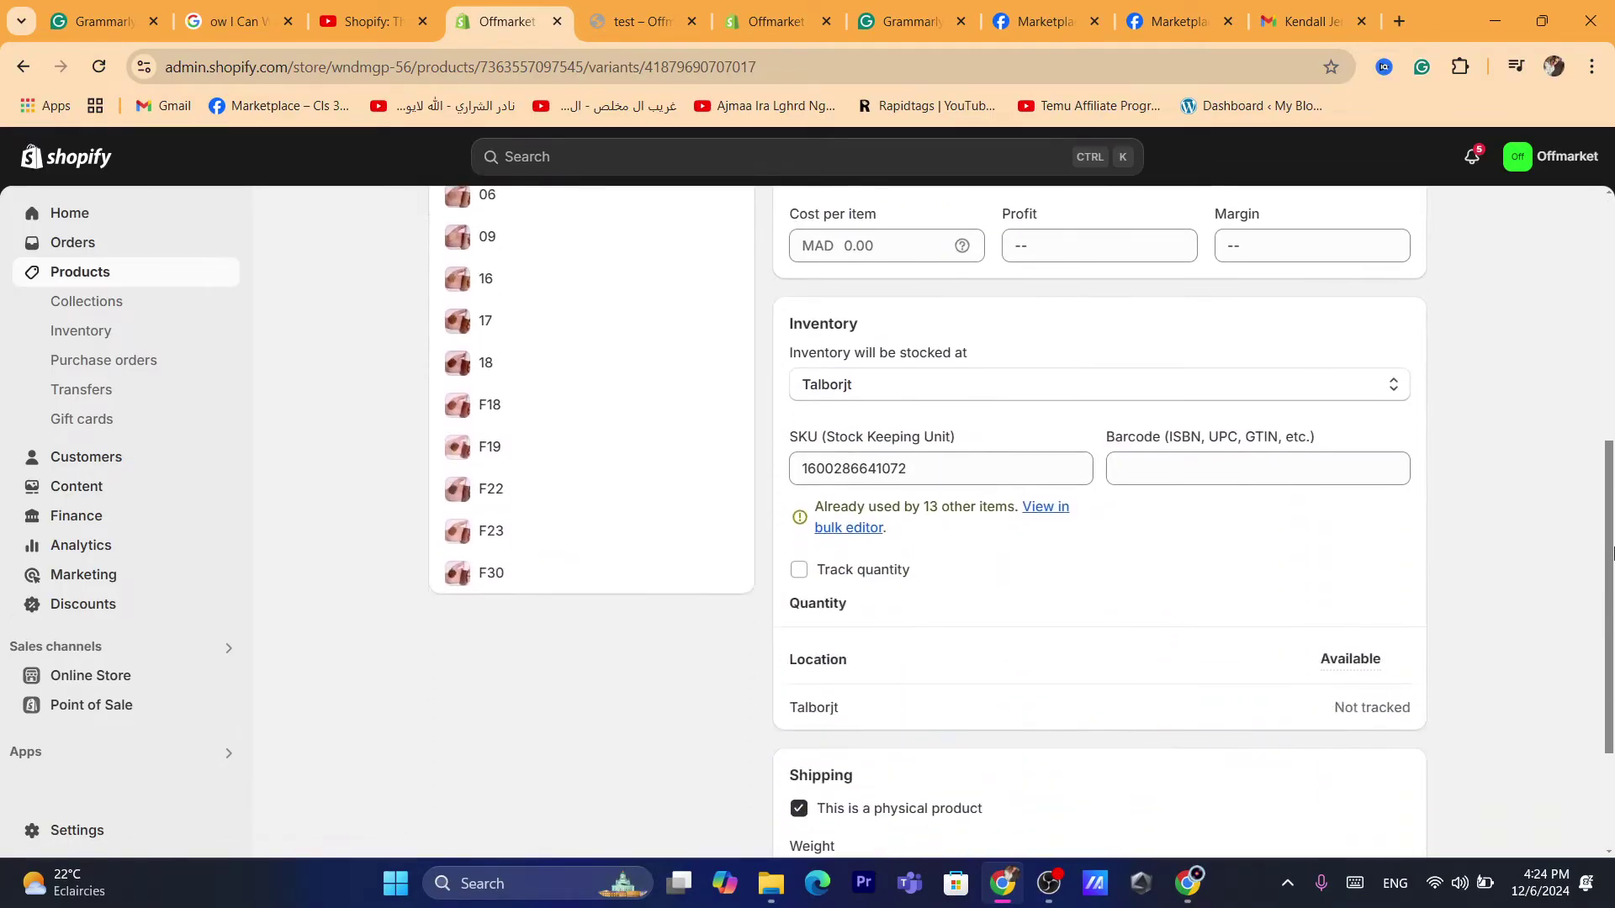
left_click(799, 572)
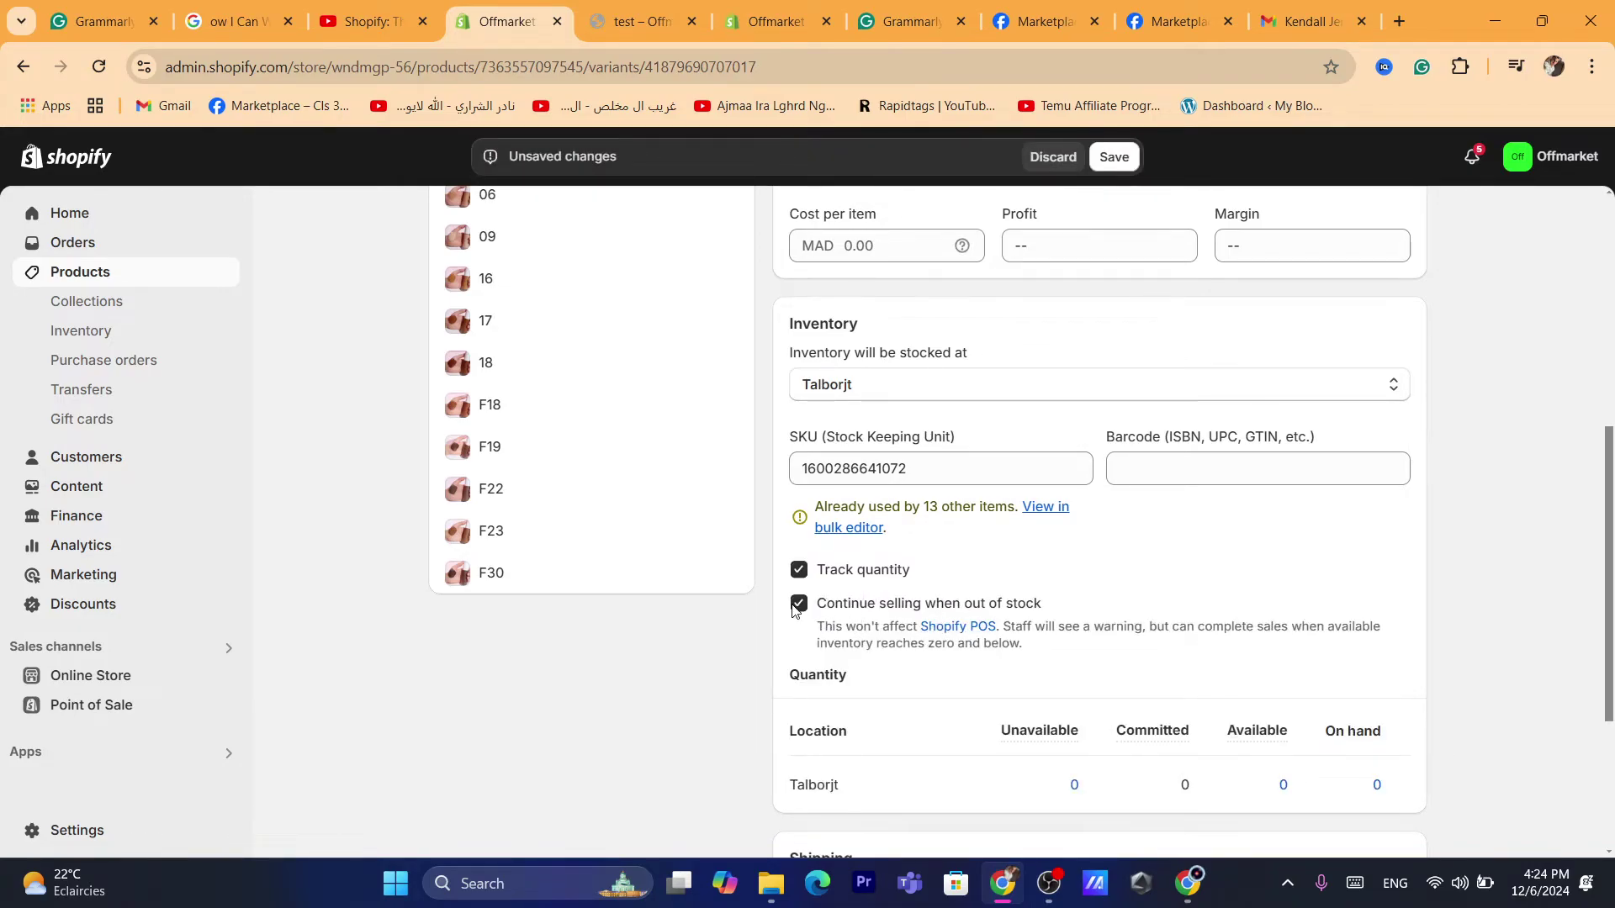
Step: Adjust variant 01's available stock at Talborjt by 2, save, and return to the product
scroll(1105, 546, "down", 3)
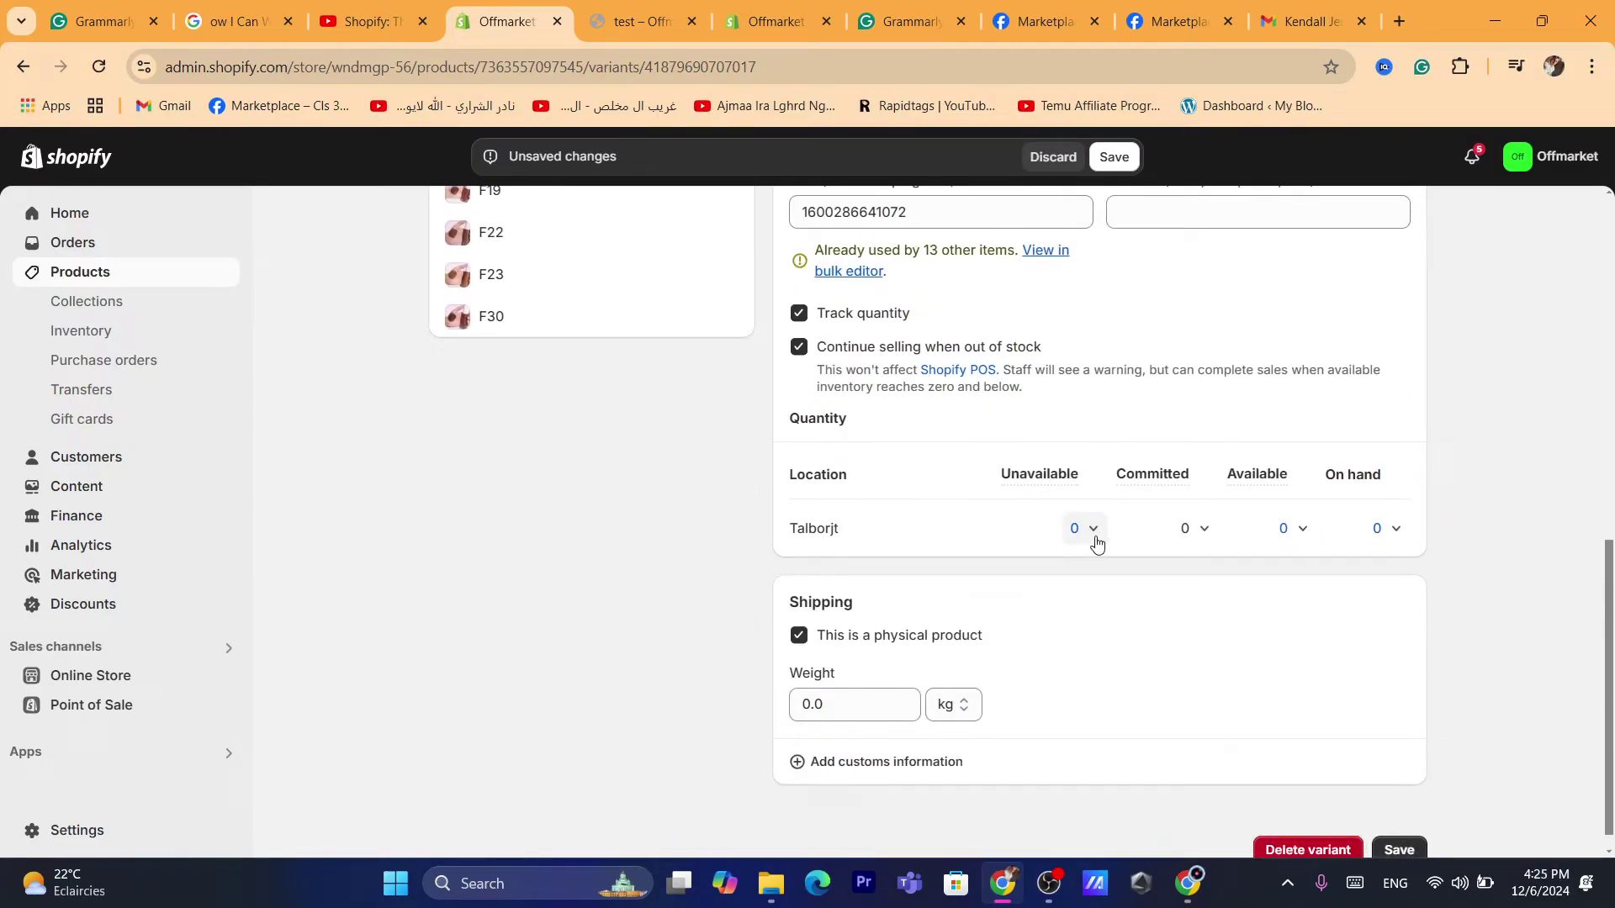
left_click(1085, 529)
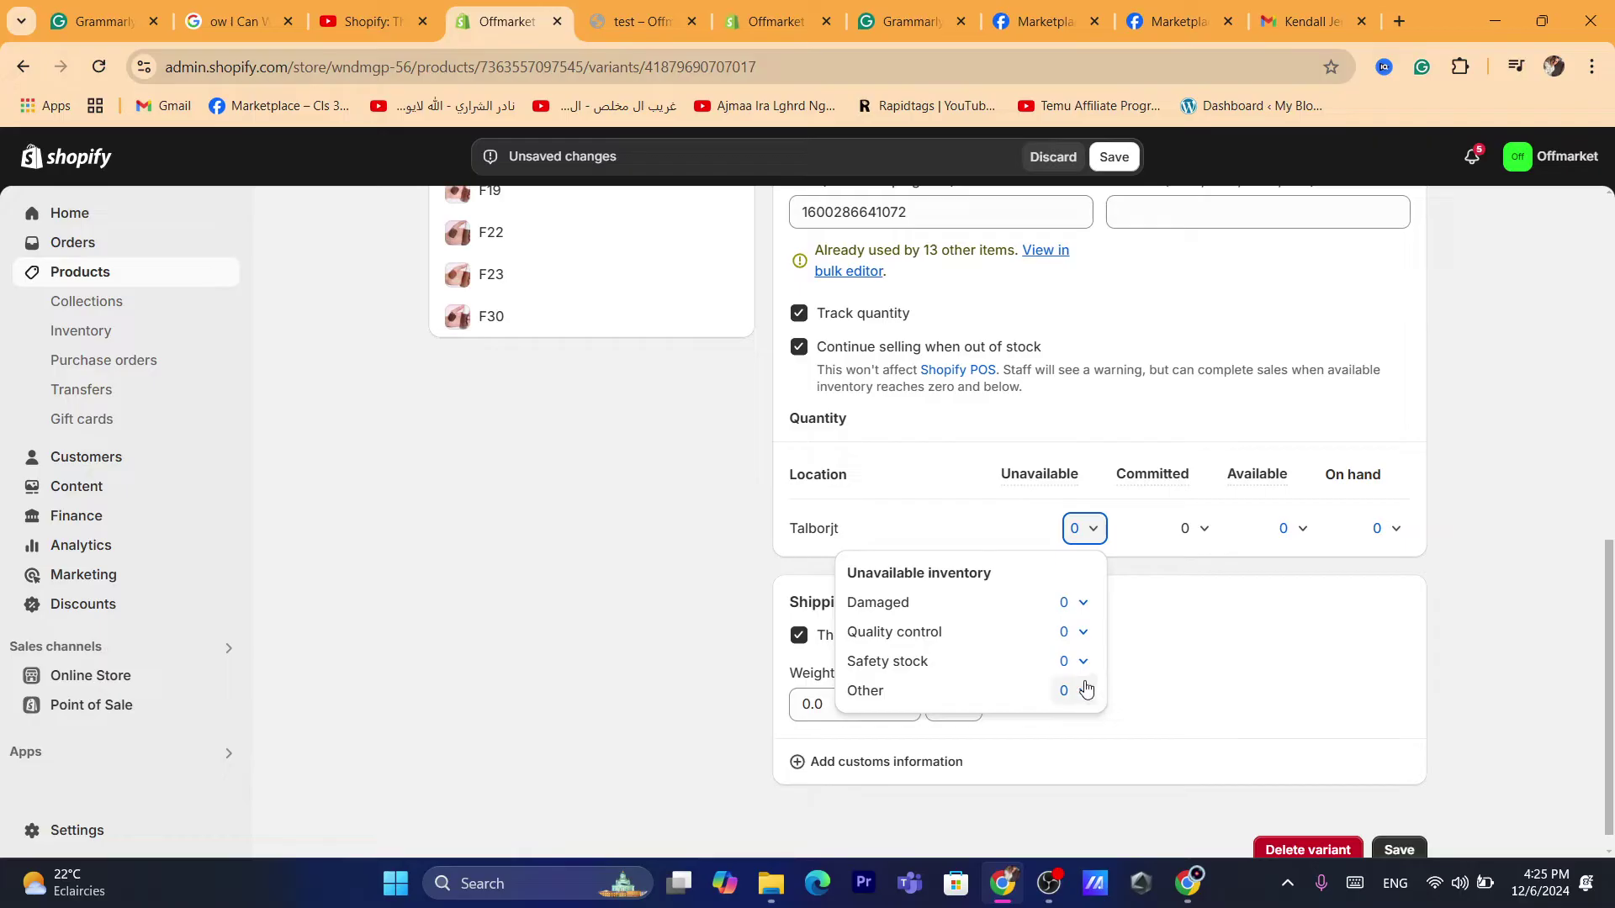
left_click(1291, 528)
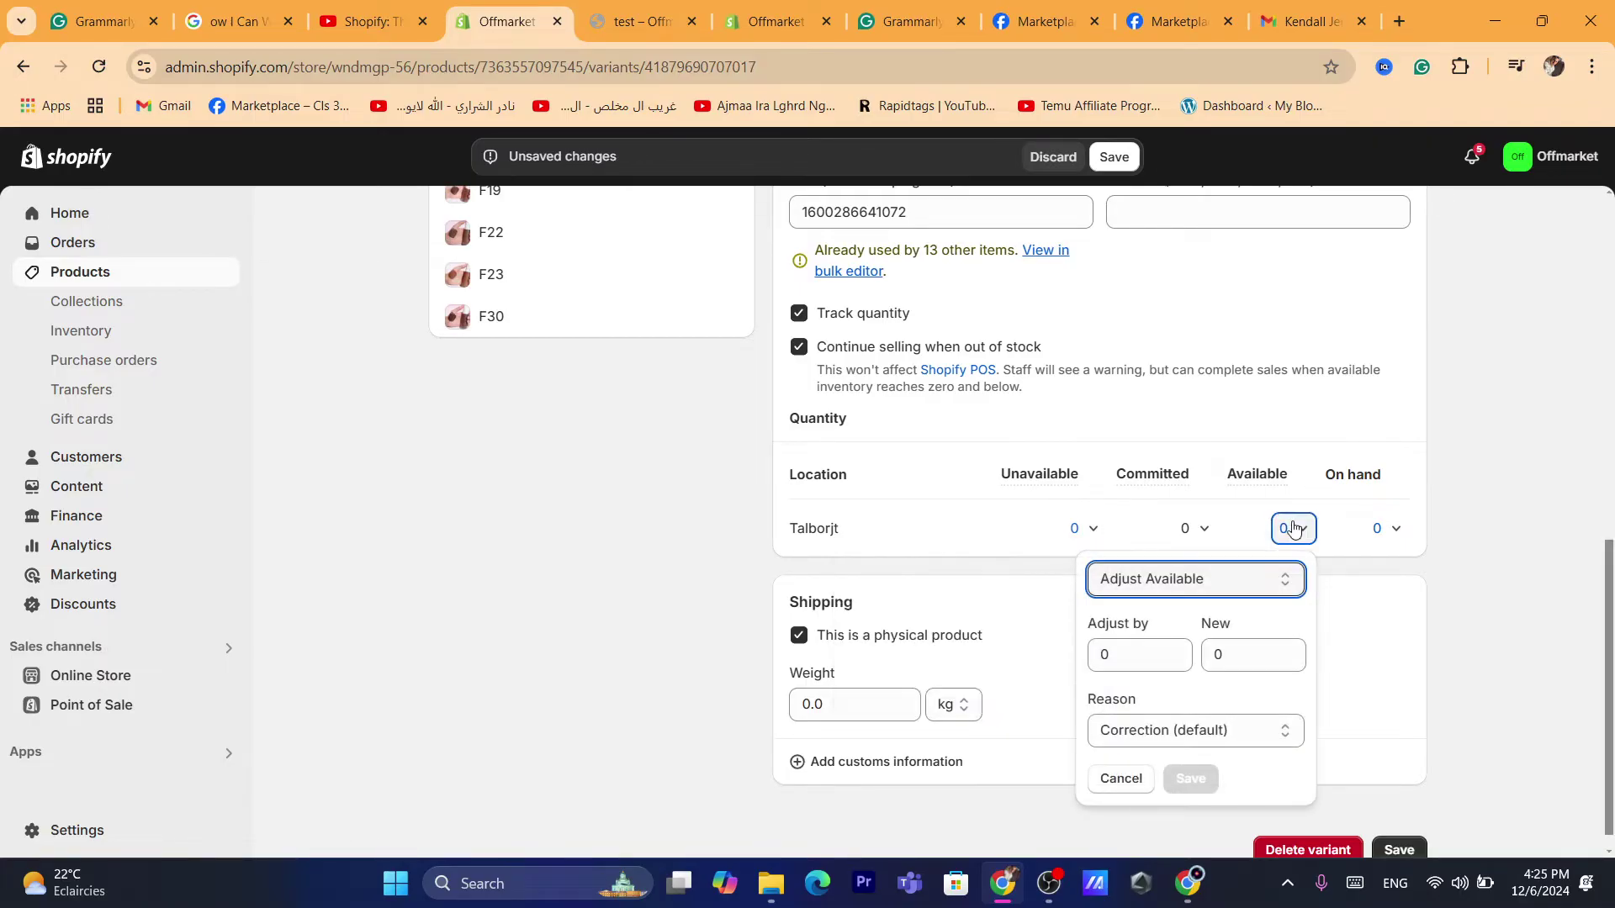
left_click(1151, 646)
type("2")
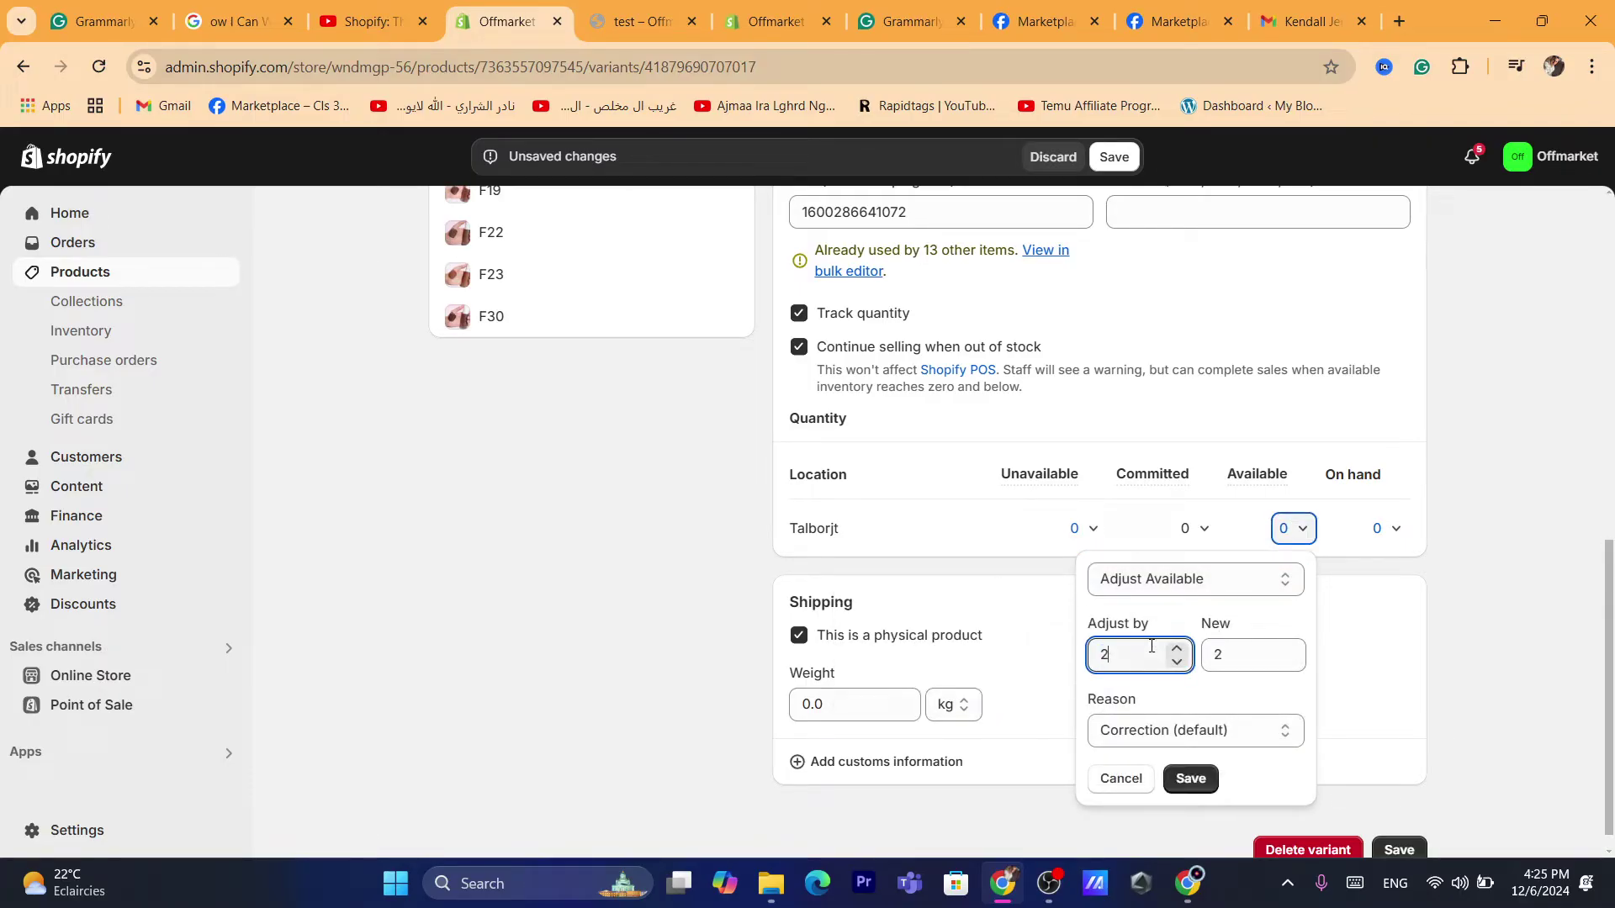
left_click(1190, 778)
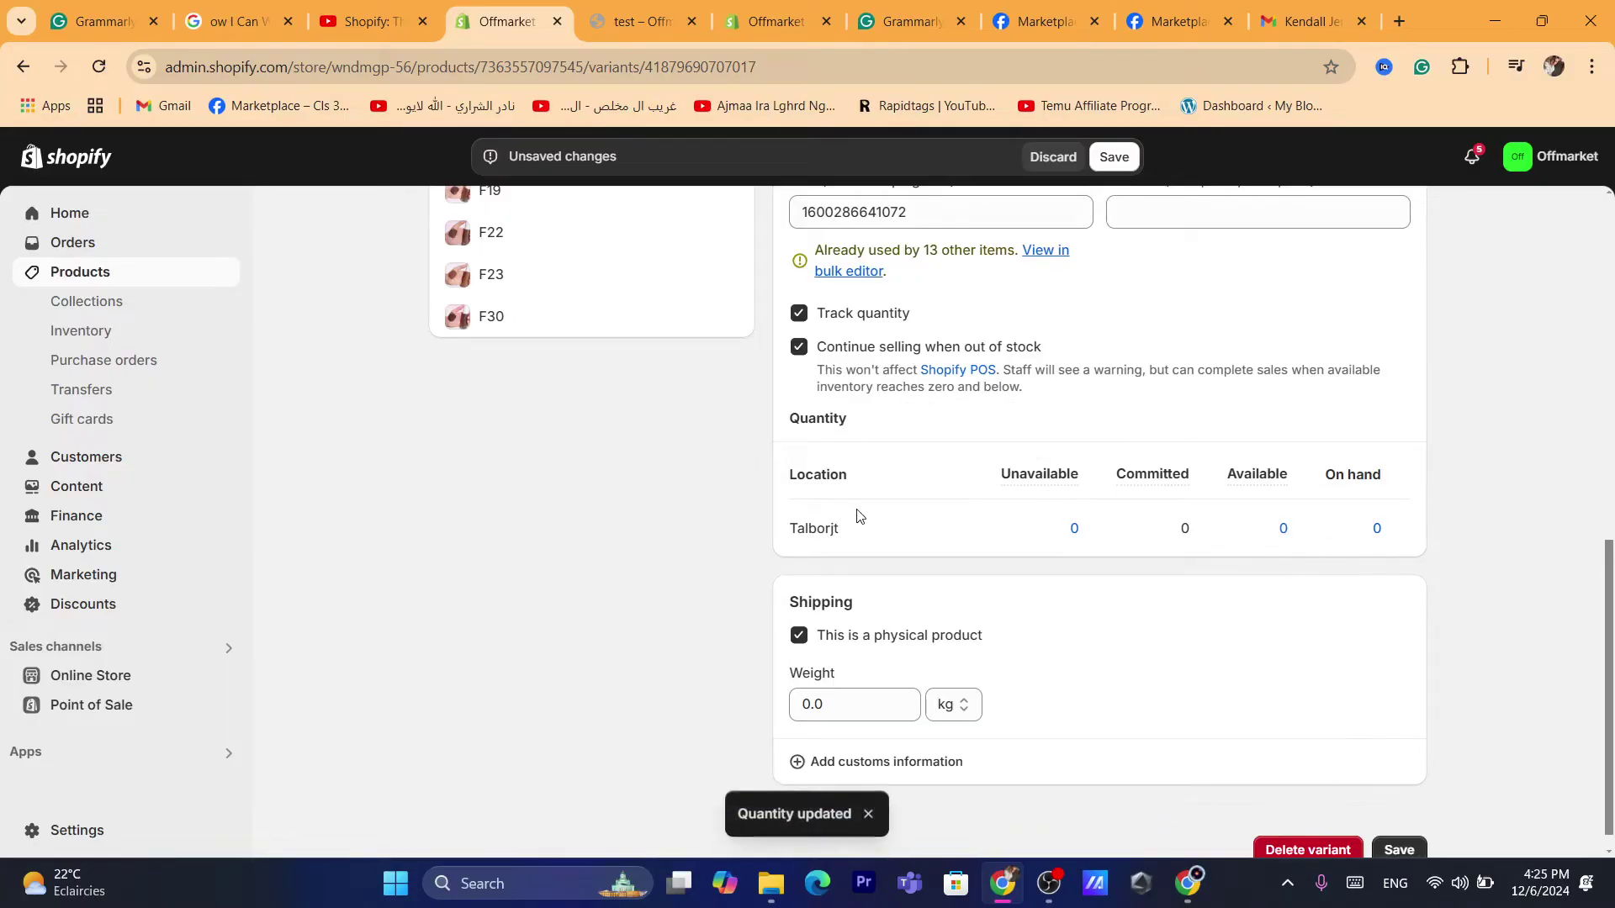
scroll(1612, 646, "down", 1)
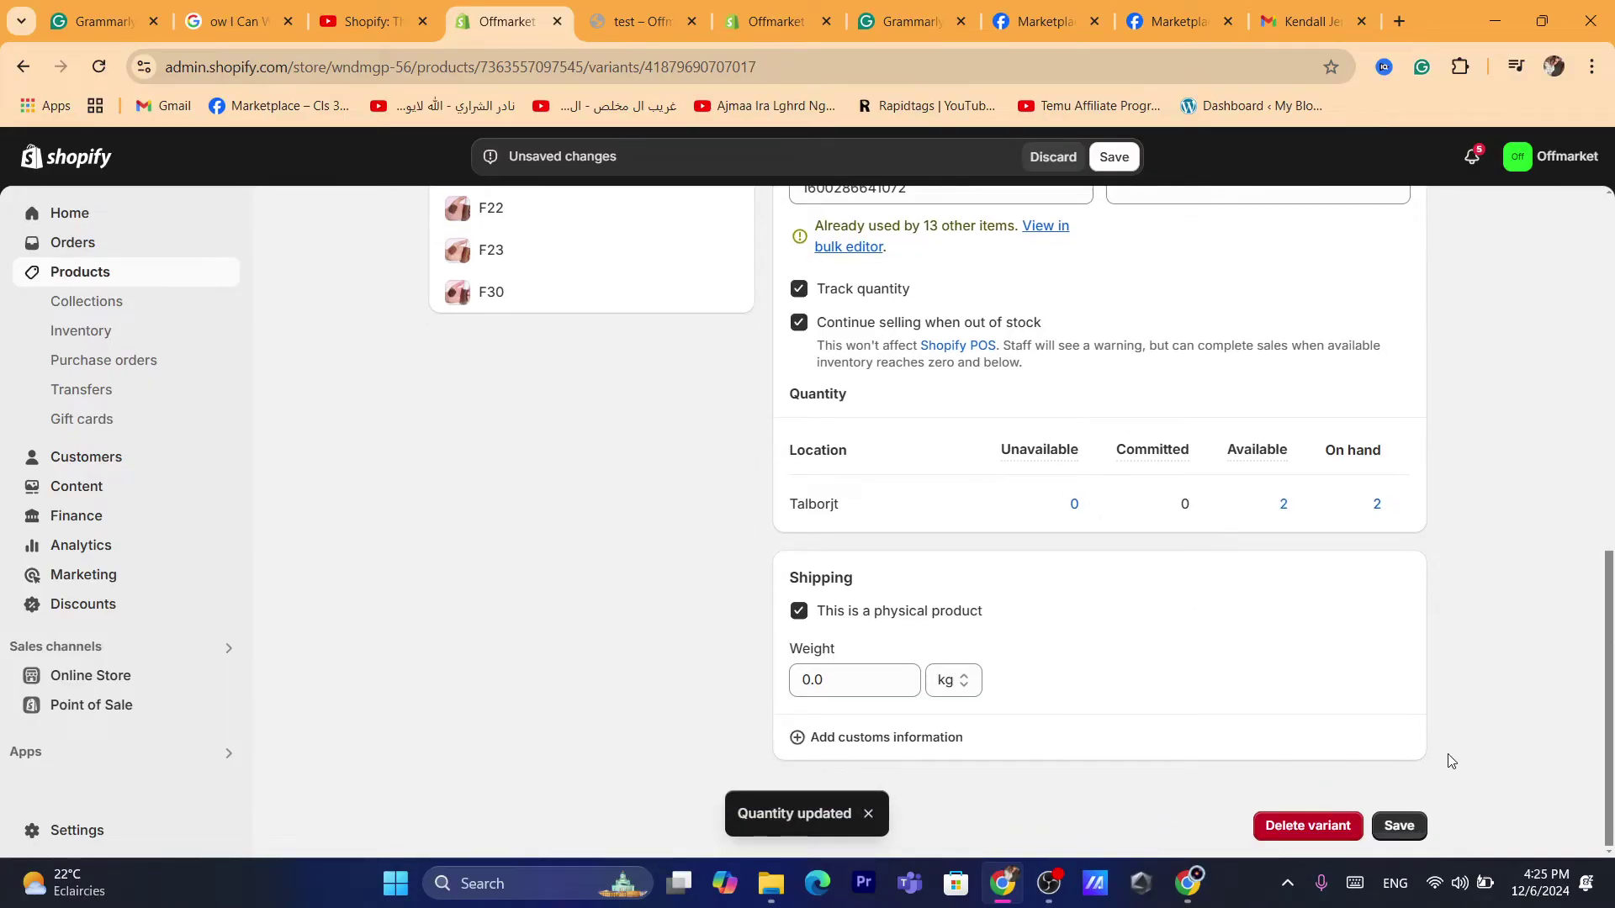
left_click(1397, 826)
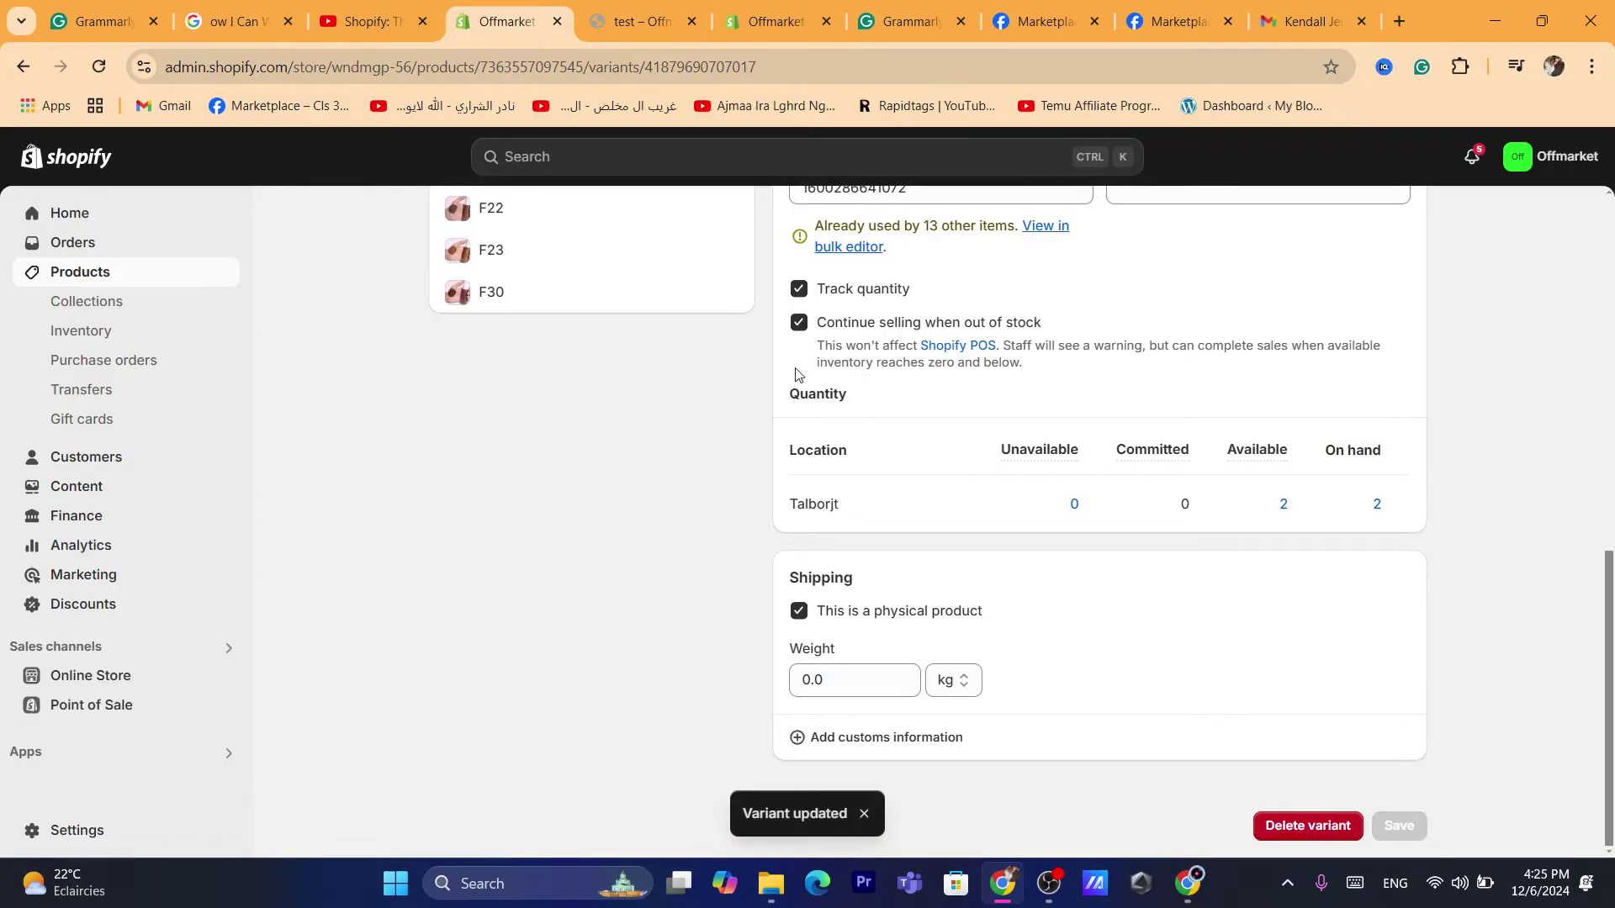
left_click(23, 66)
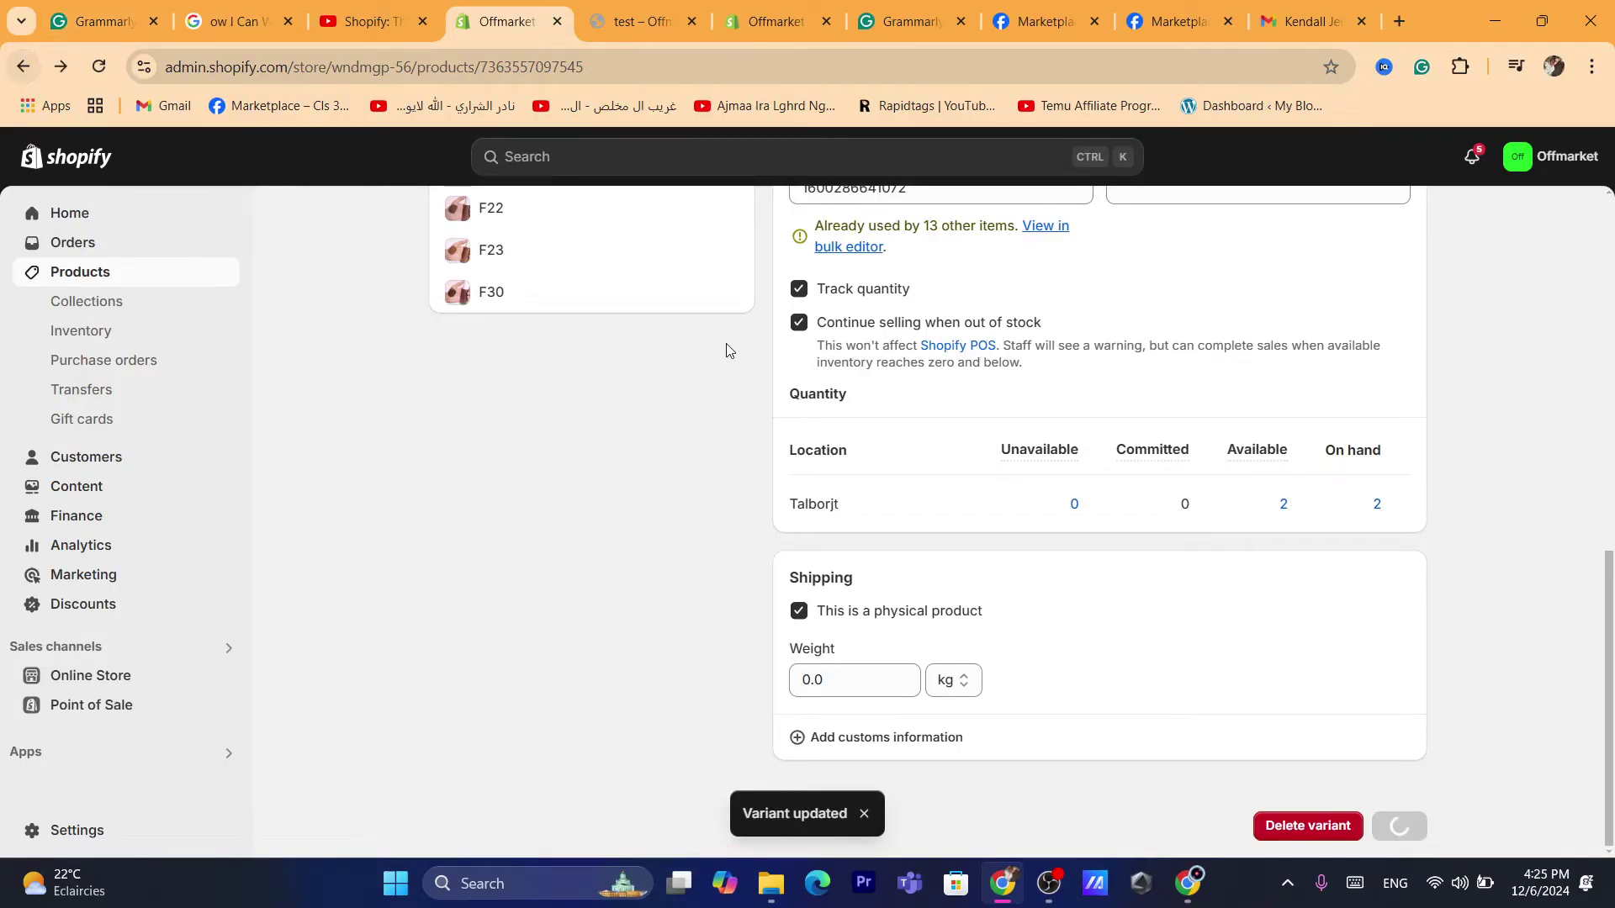
left_click_drag(1123, 461, 1610, 433)
scroll(1610, 433, "down", 6)
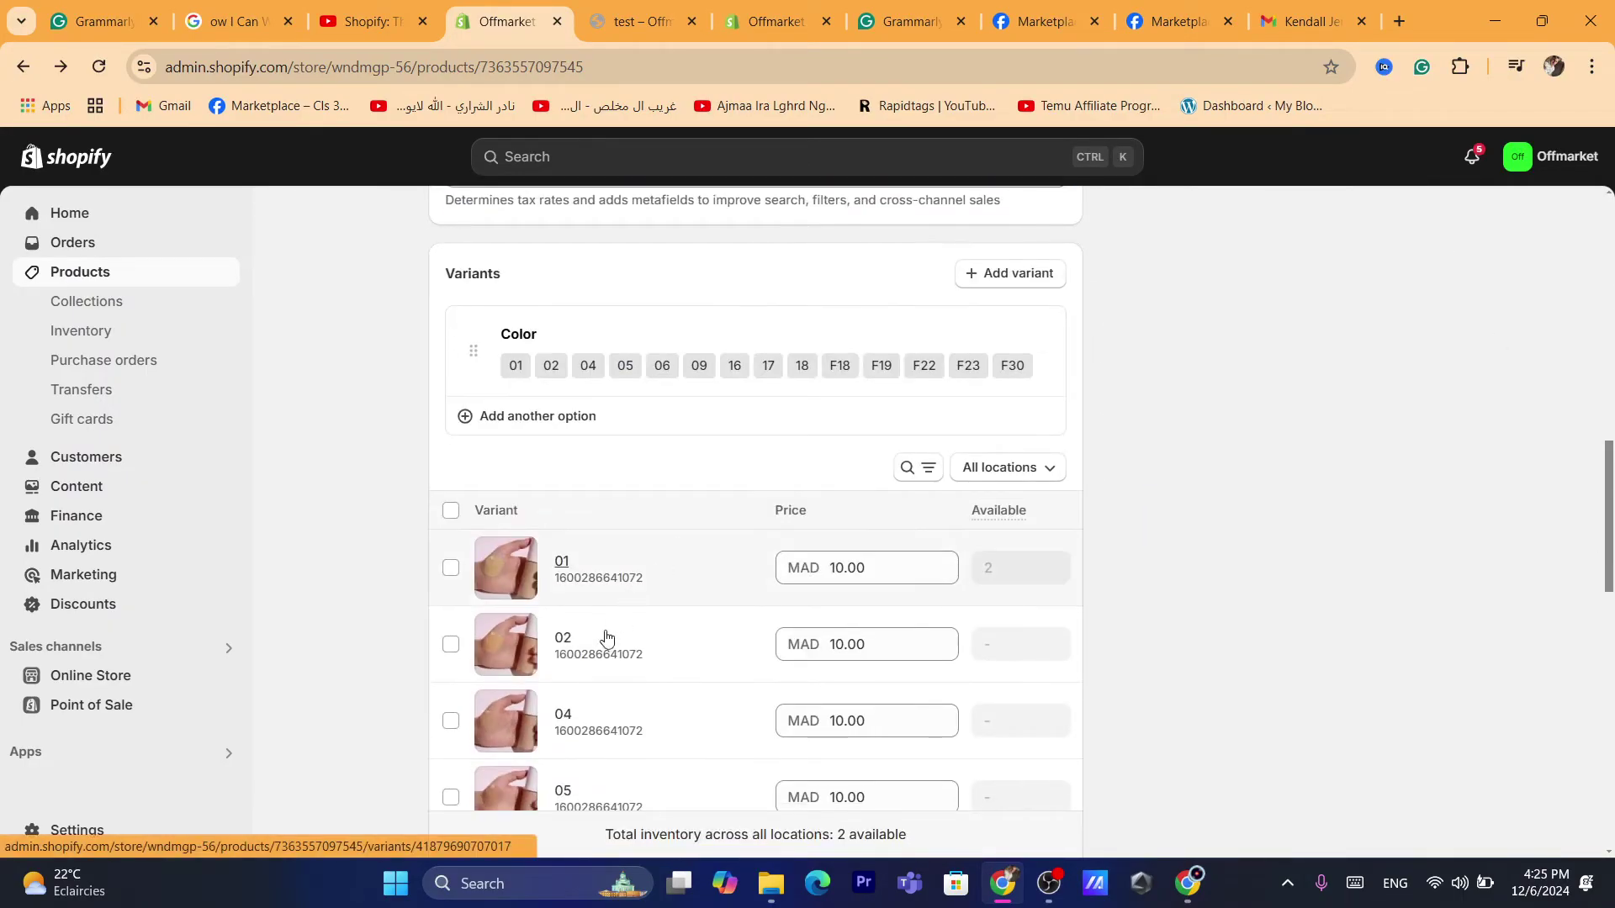
Step: Open variant 02, keep Talborjt as location, and enable tracking and out-of-stock selling
left_click(568, 639)
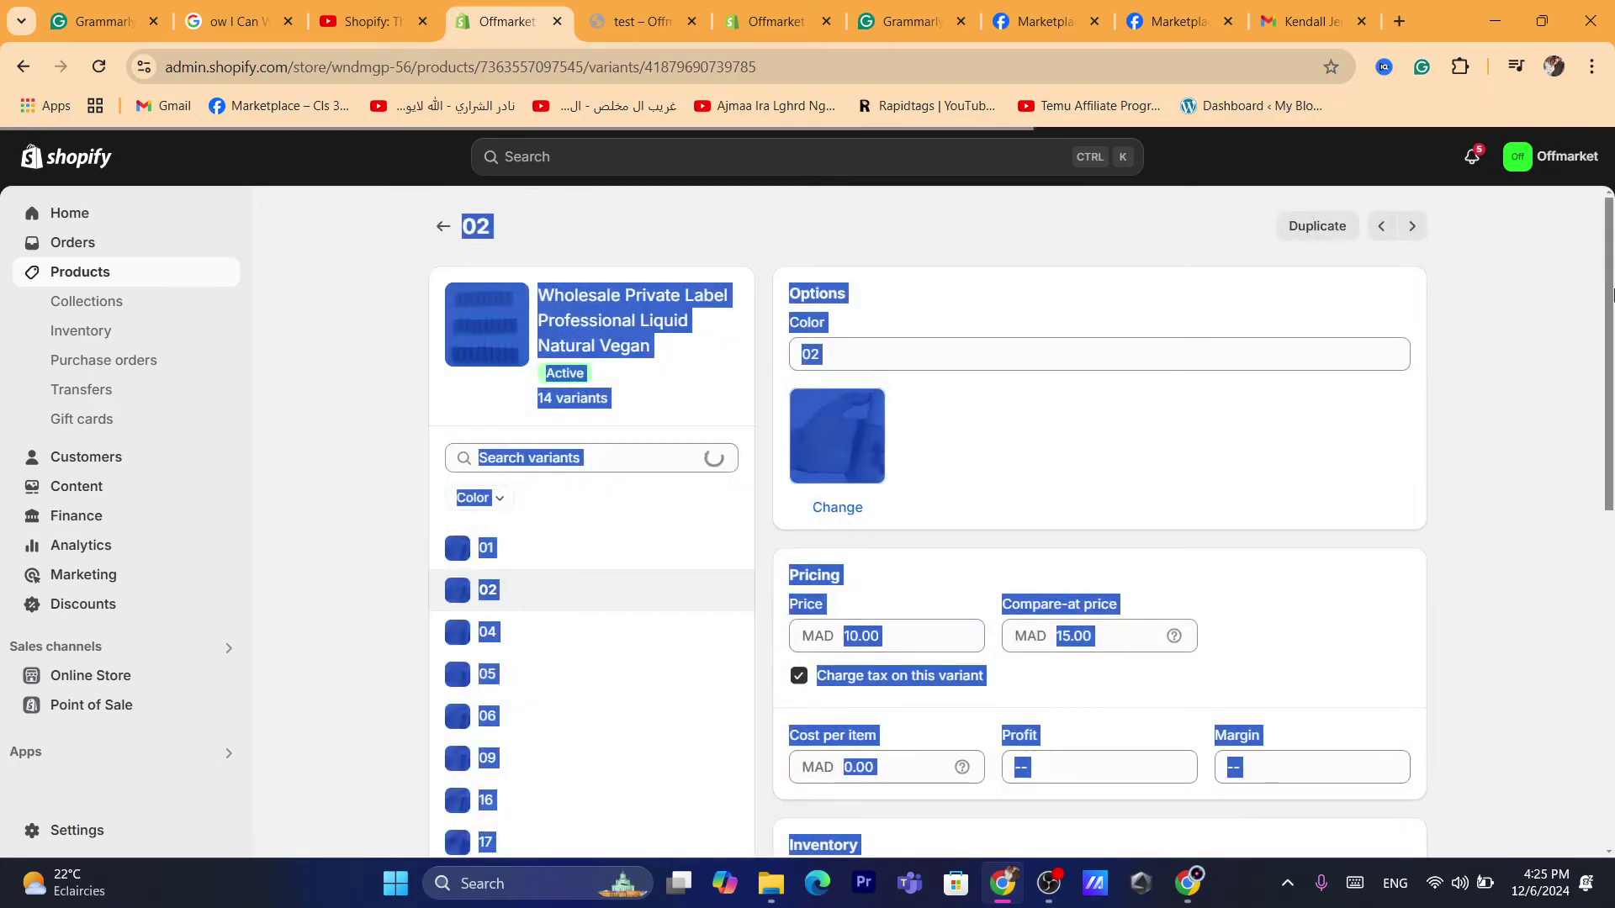
scroll(1610, 468, "down", 3)
scroll(1610, 468, "down", 2)
left_click(1051, 505)
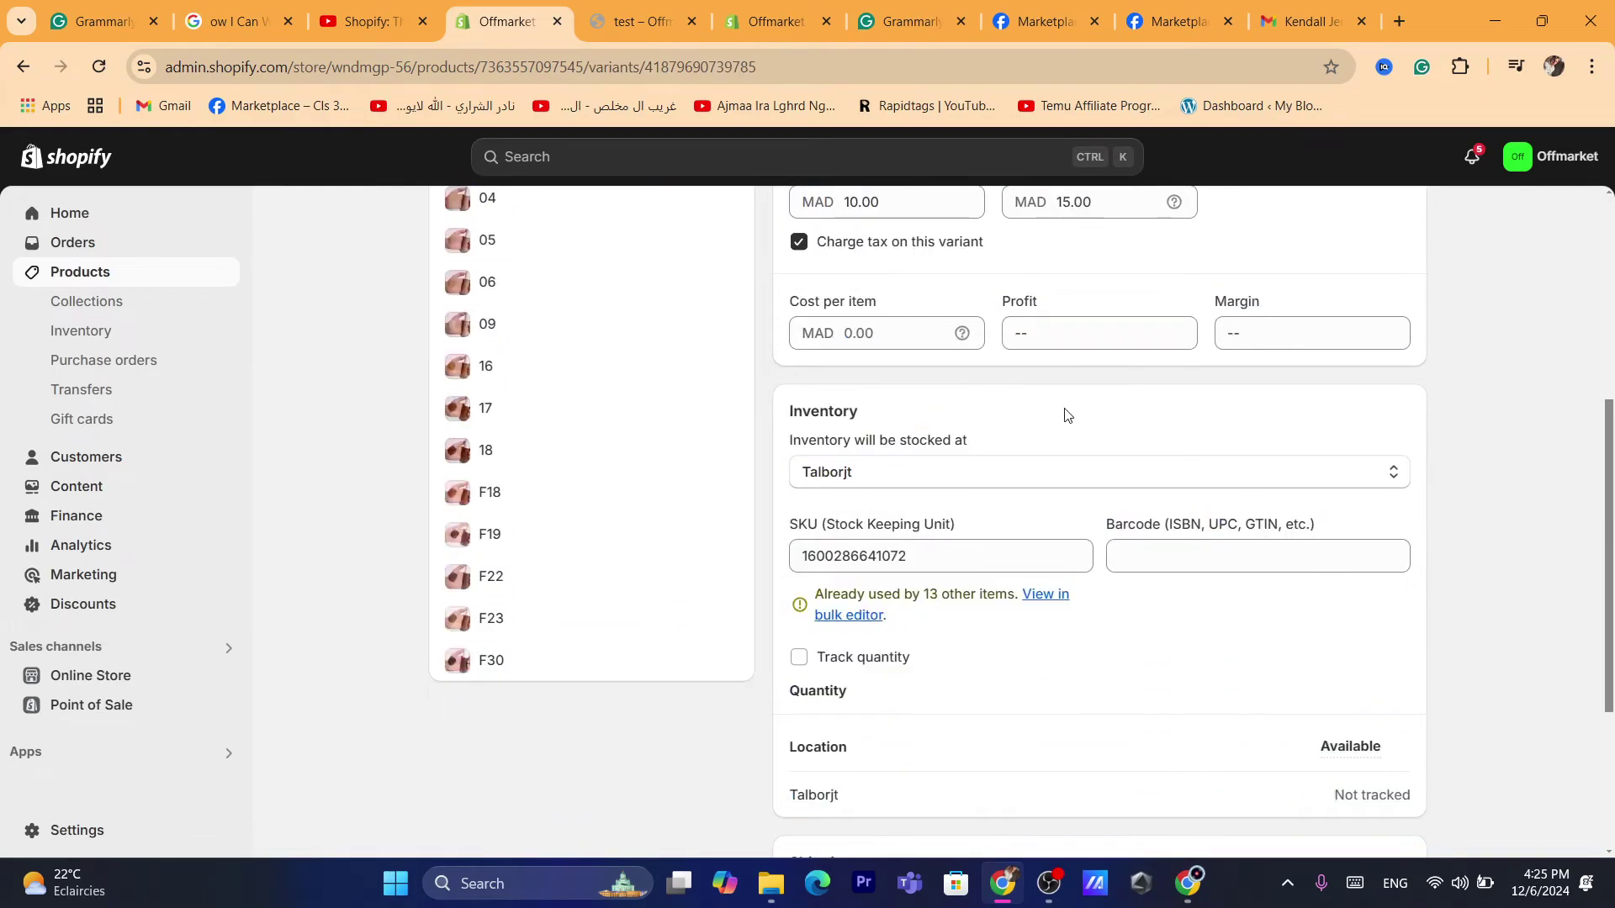
triple_click(817, 445)
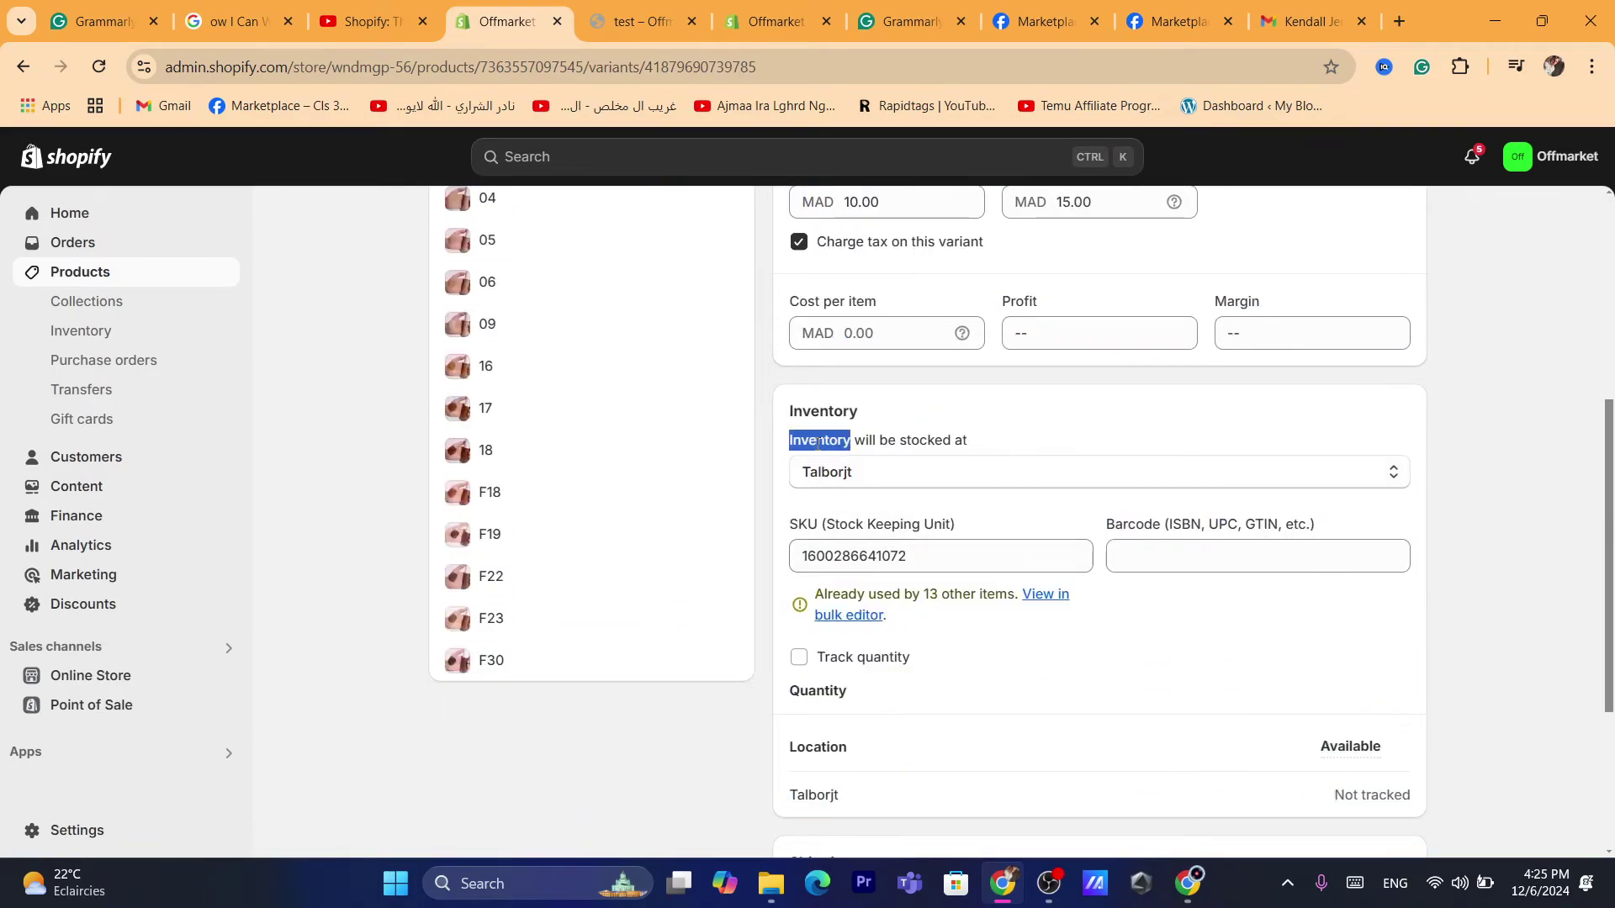
left_click(813, 433)
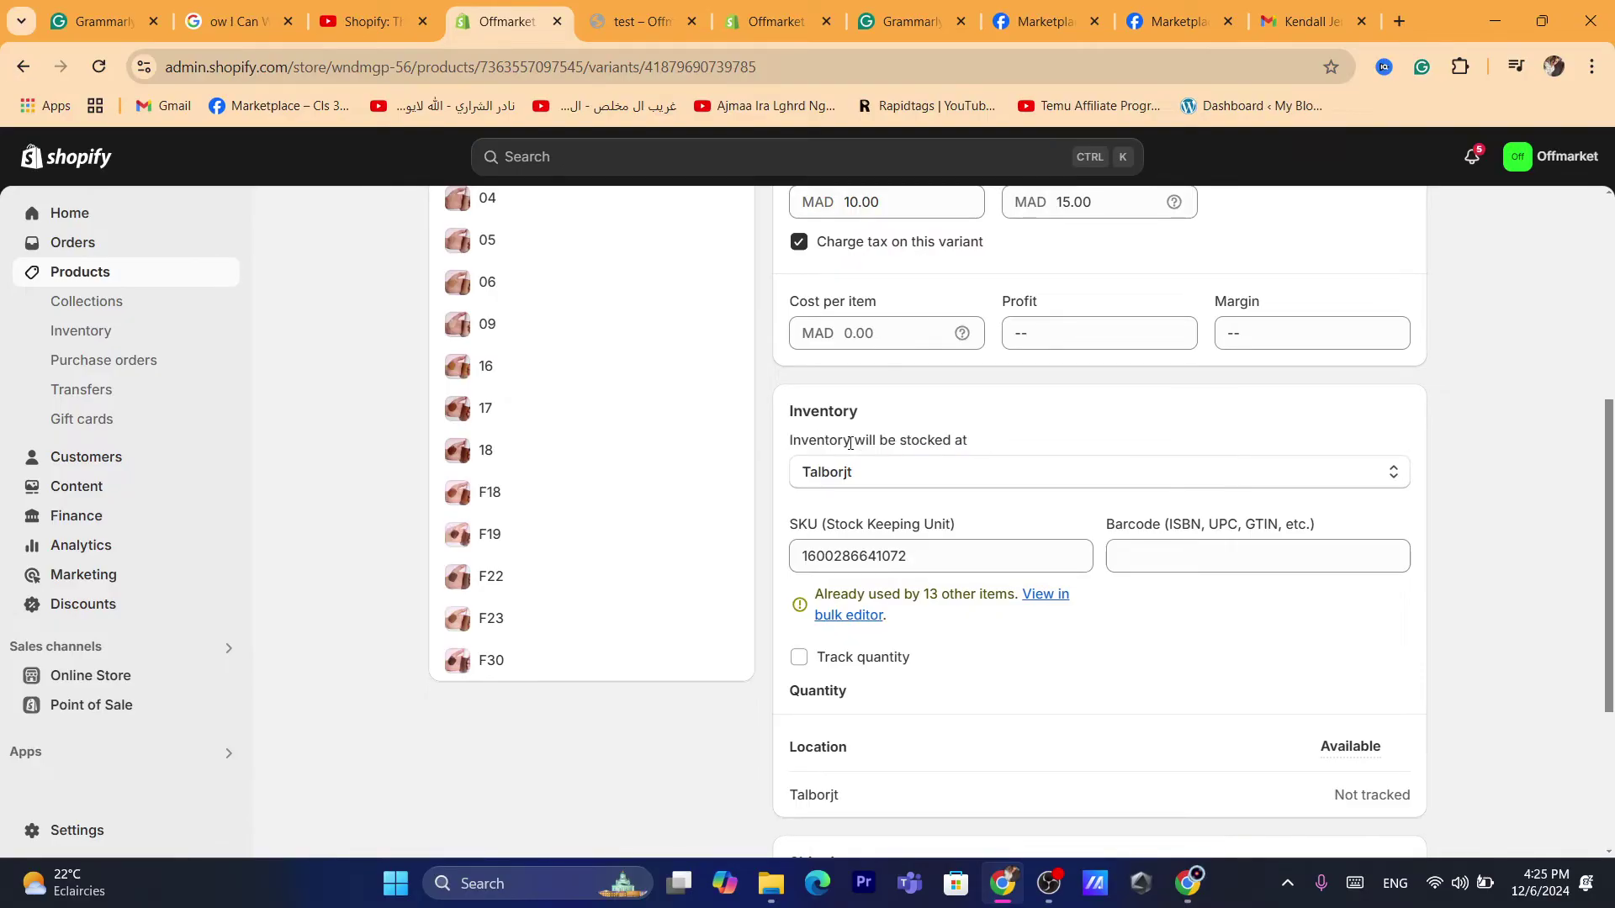
triple_click(849, 444)
left_click(875, 486)
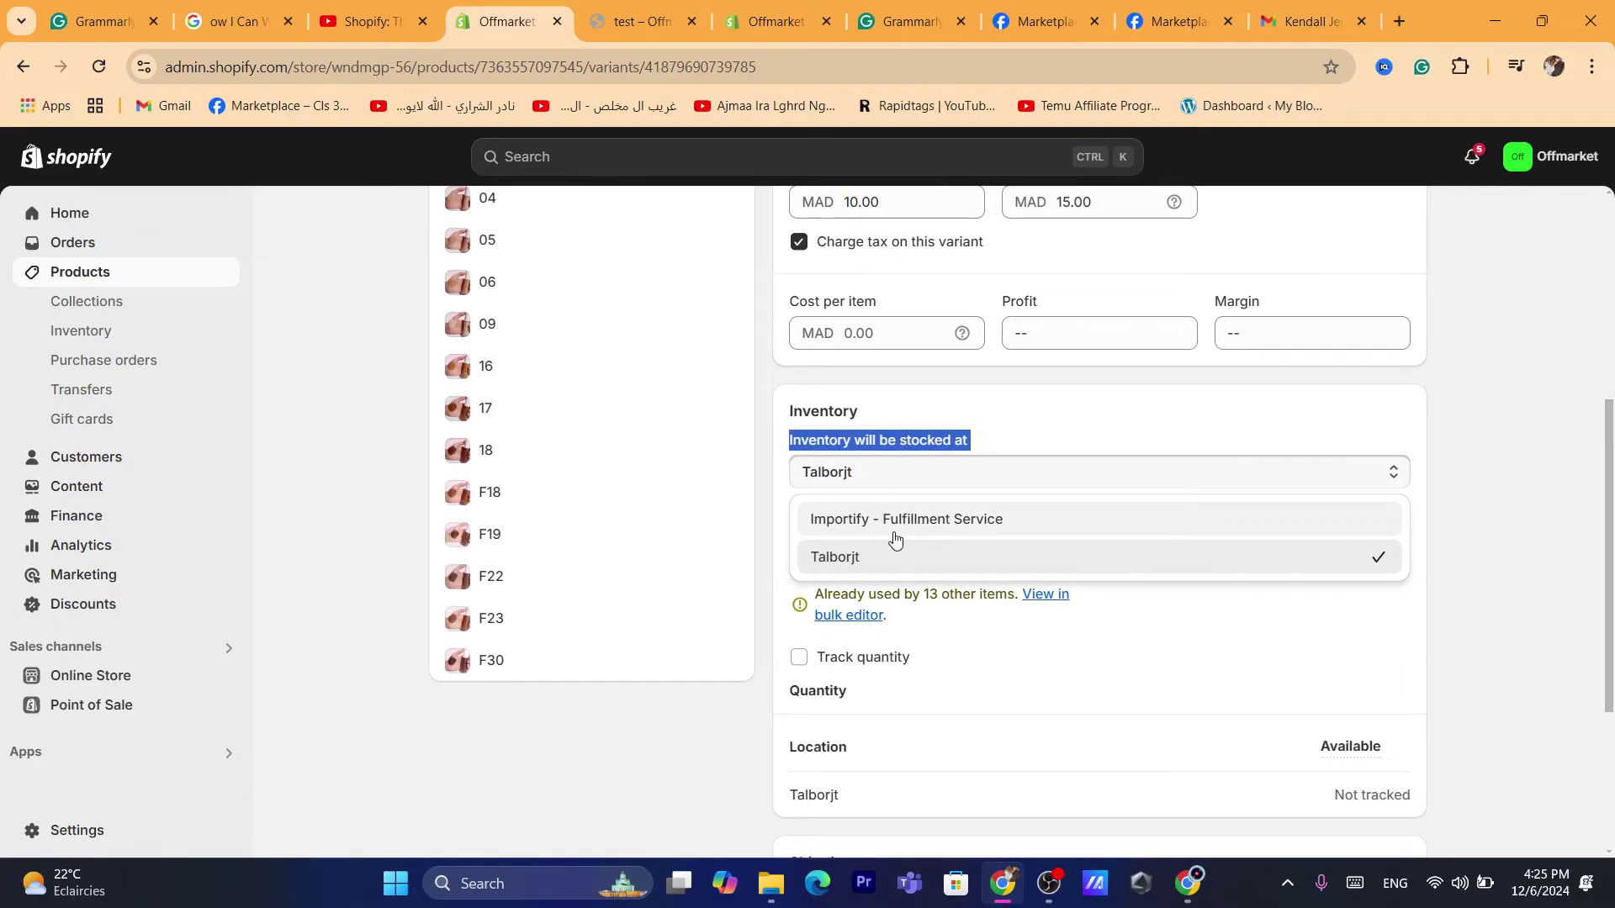
left_click(769, 559)
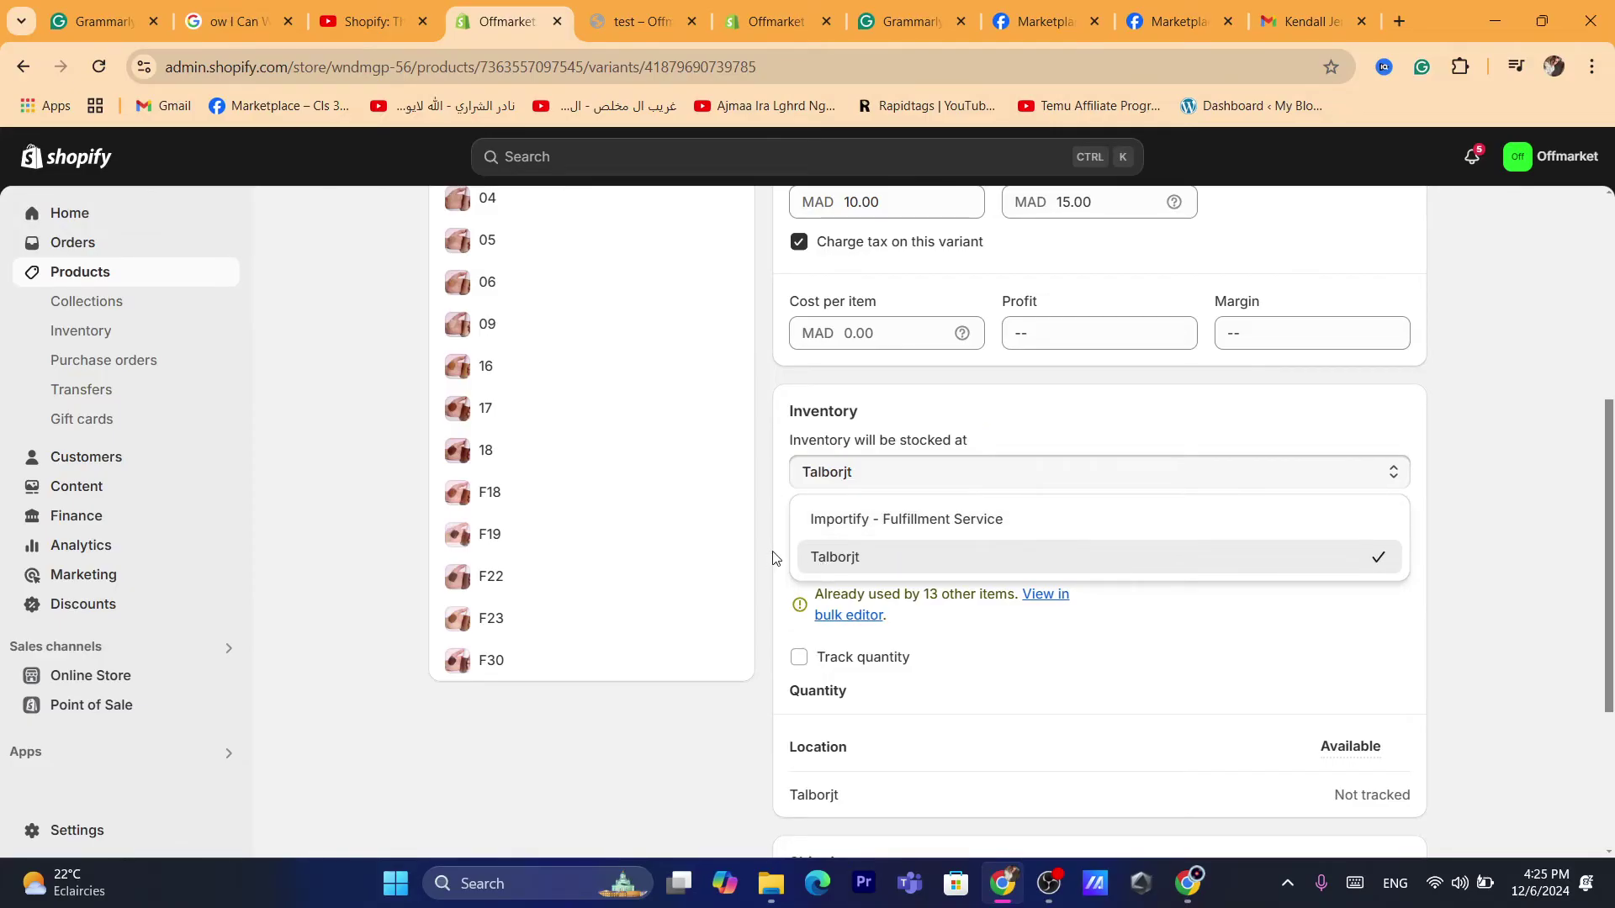
left_click(799, 657)
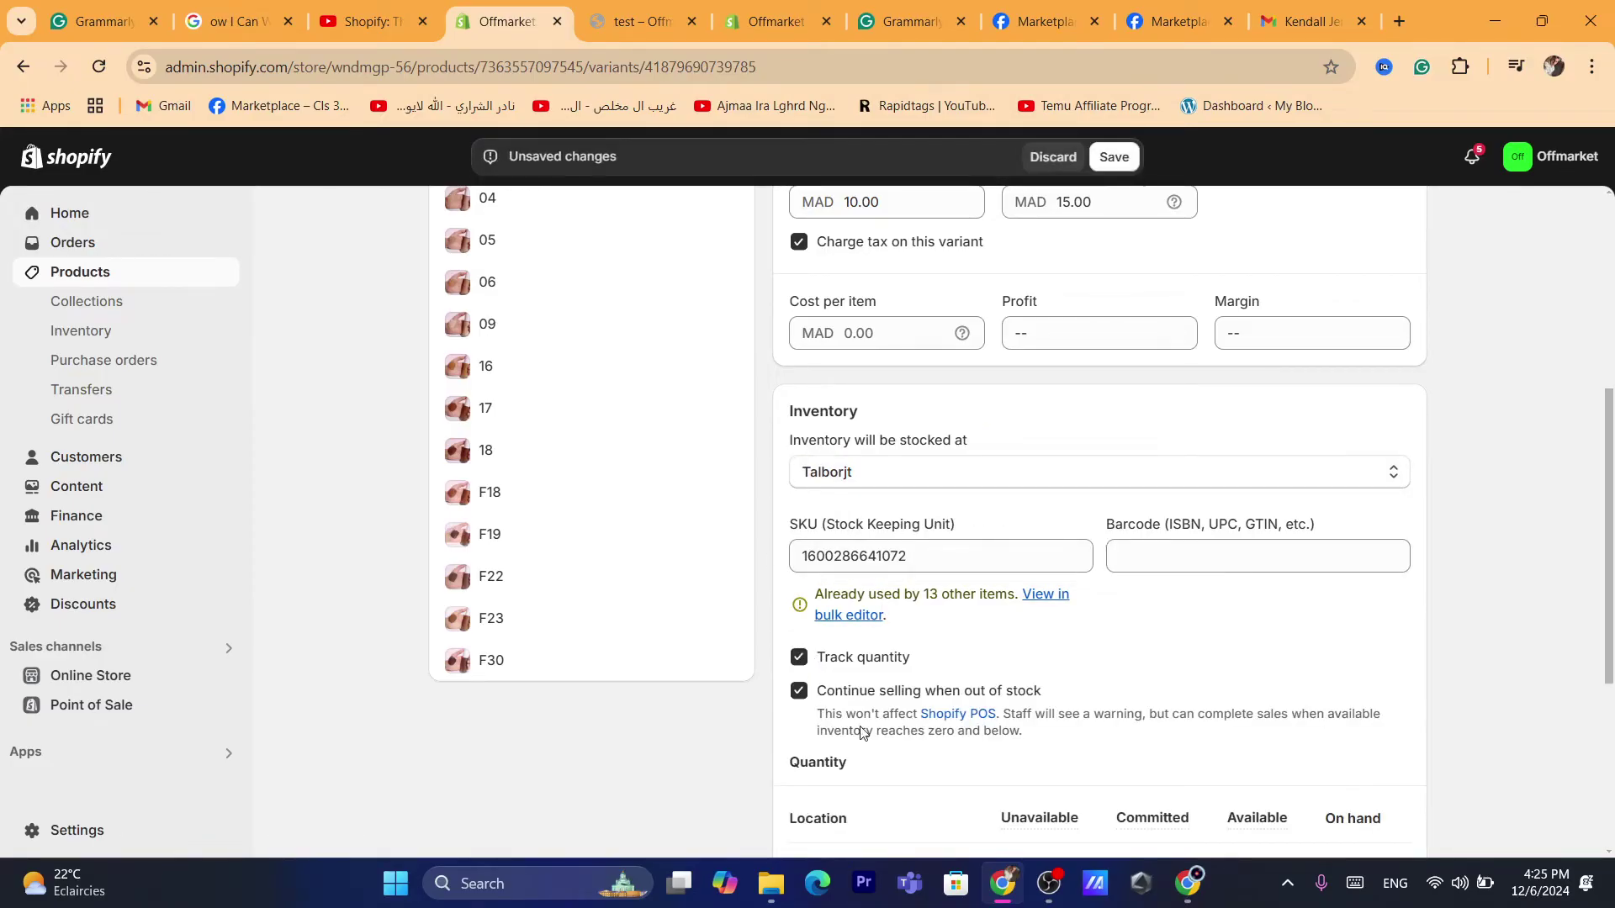
left_click(874, 695)
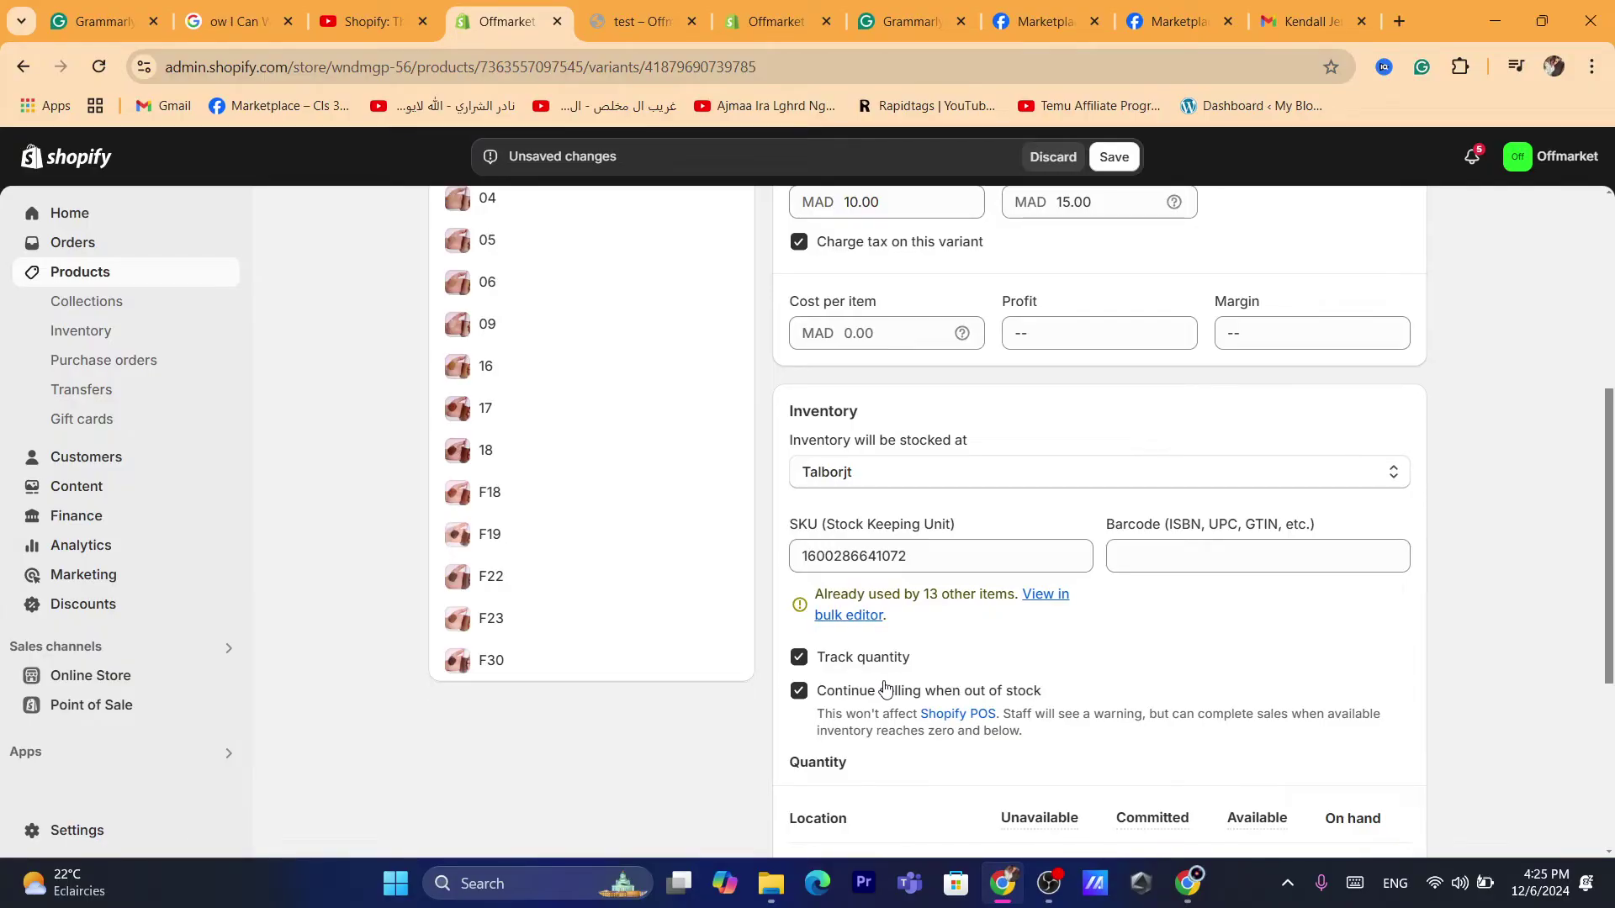
Step: Set variant 02's available quantity at Talborjt to 3 and save the variant
scroll(1612, 477, "down", 4)
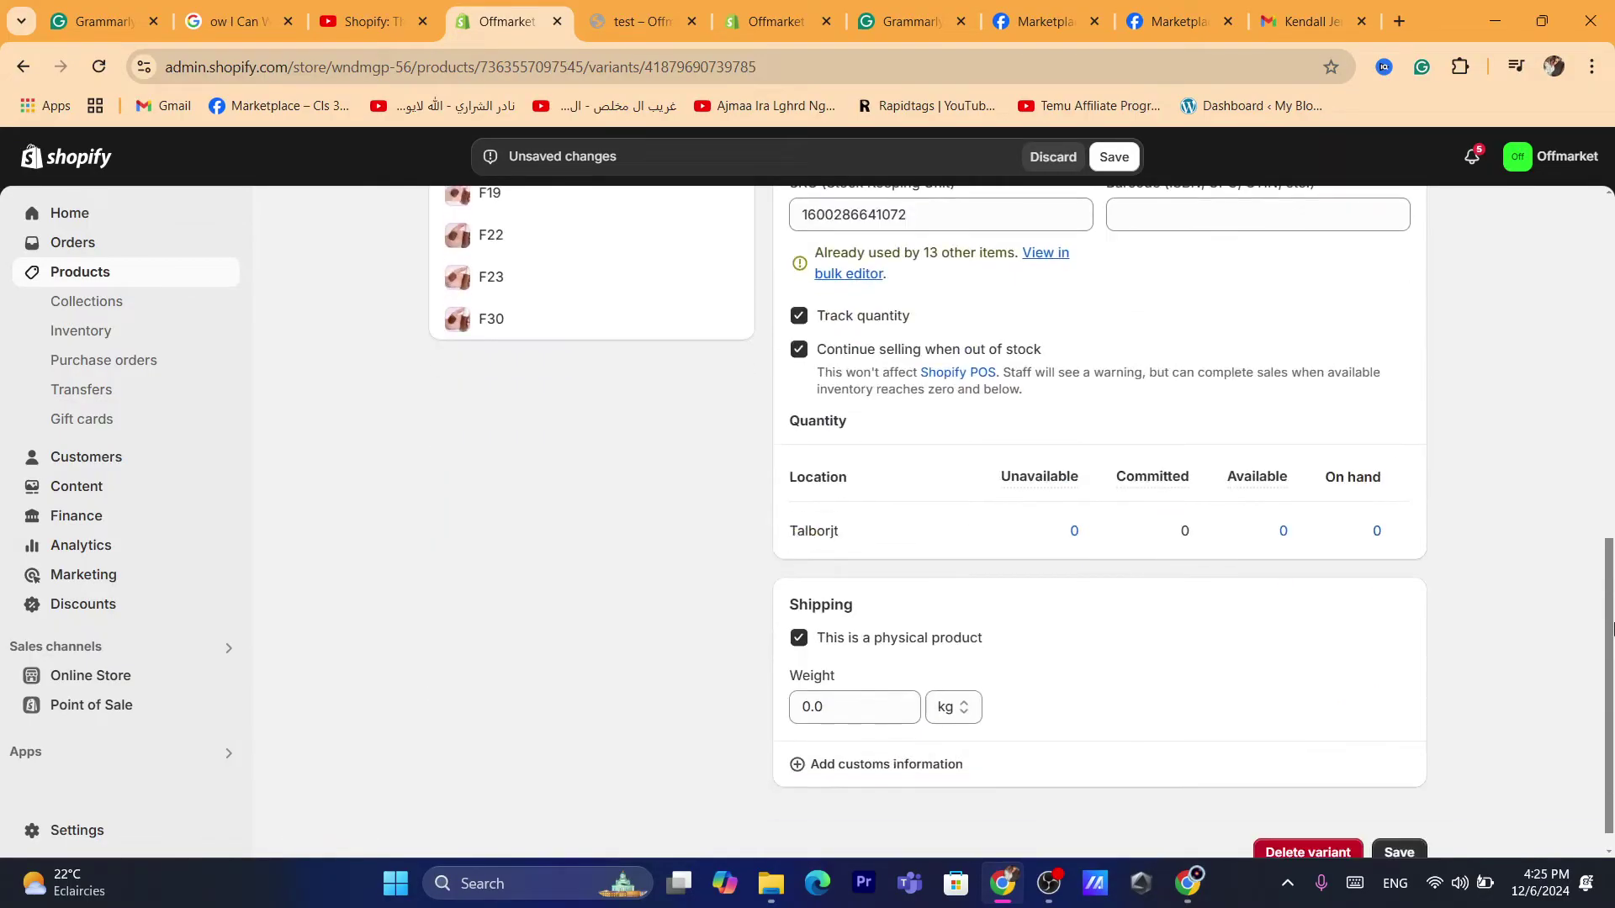
left_click(1281, 539)
double_click(1224, 657)
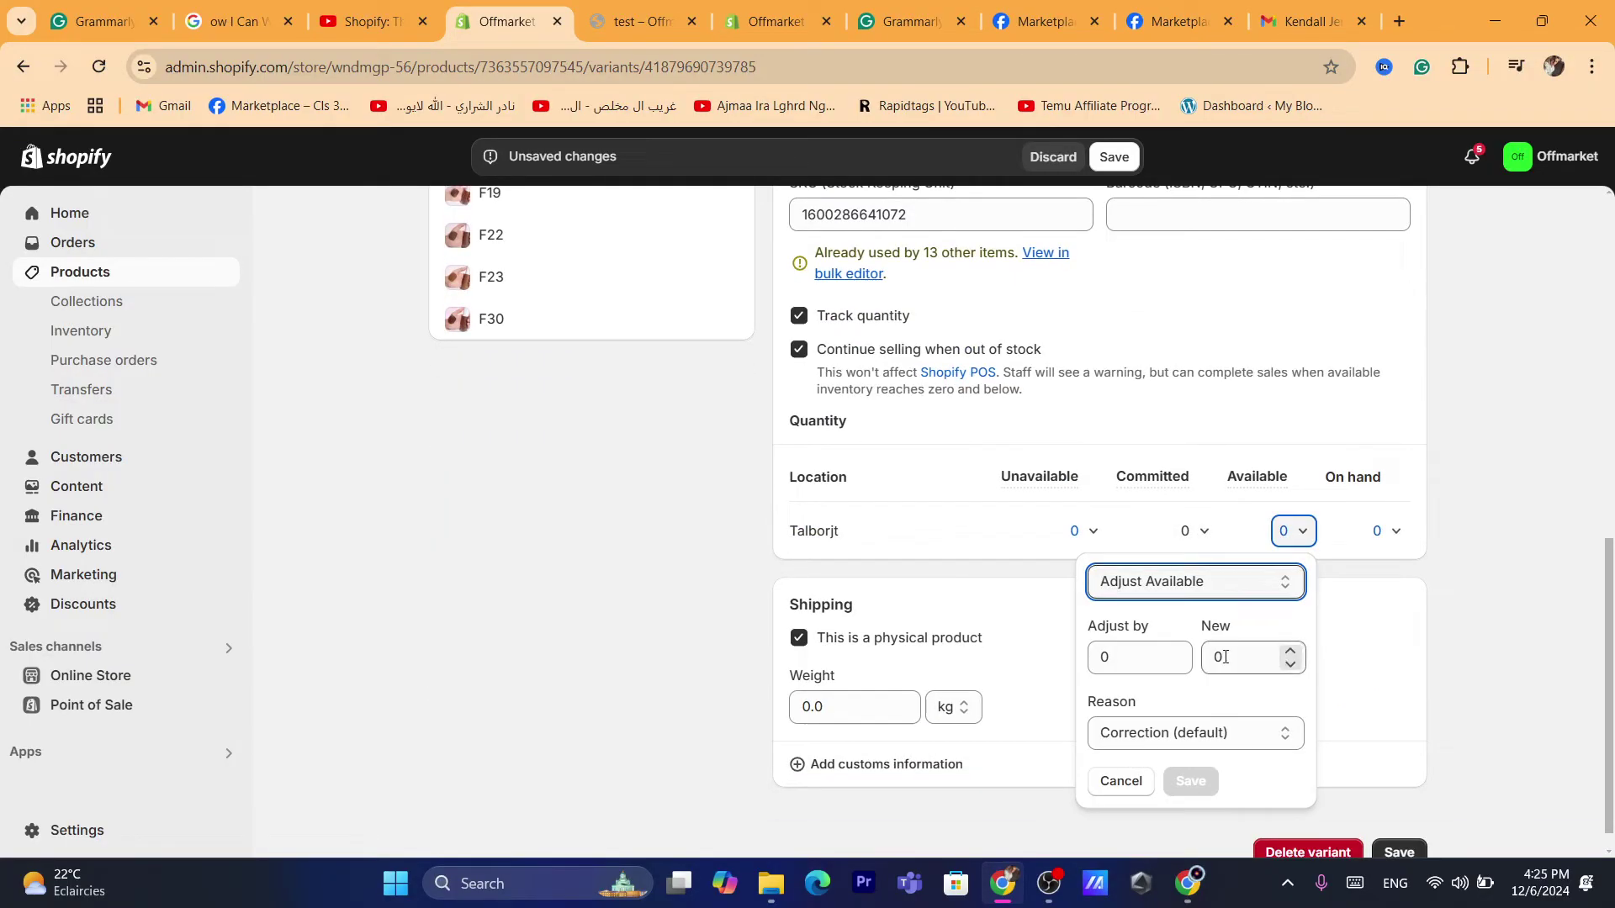
type("3")
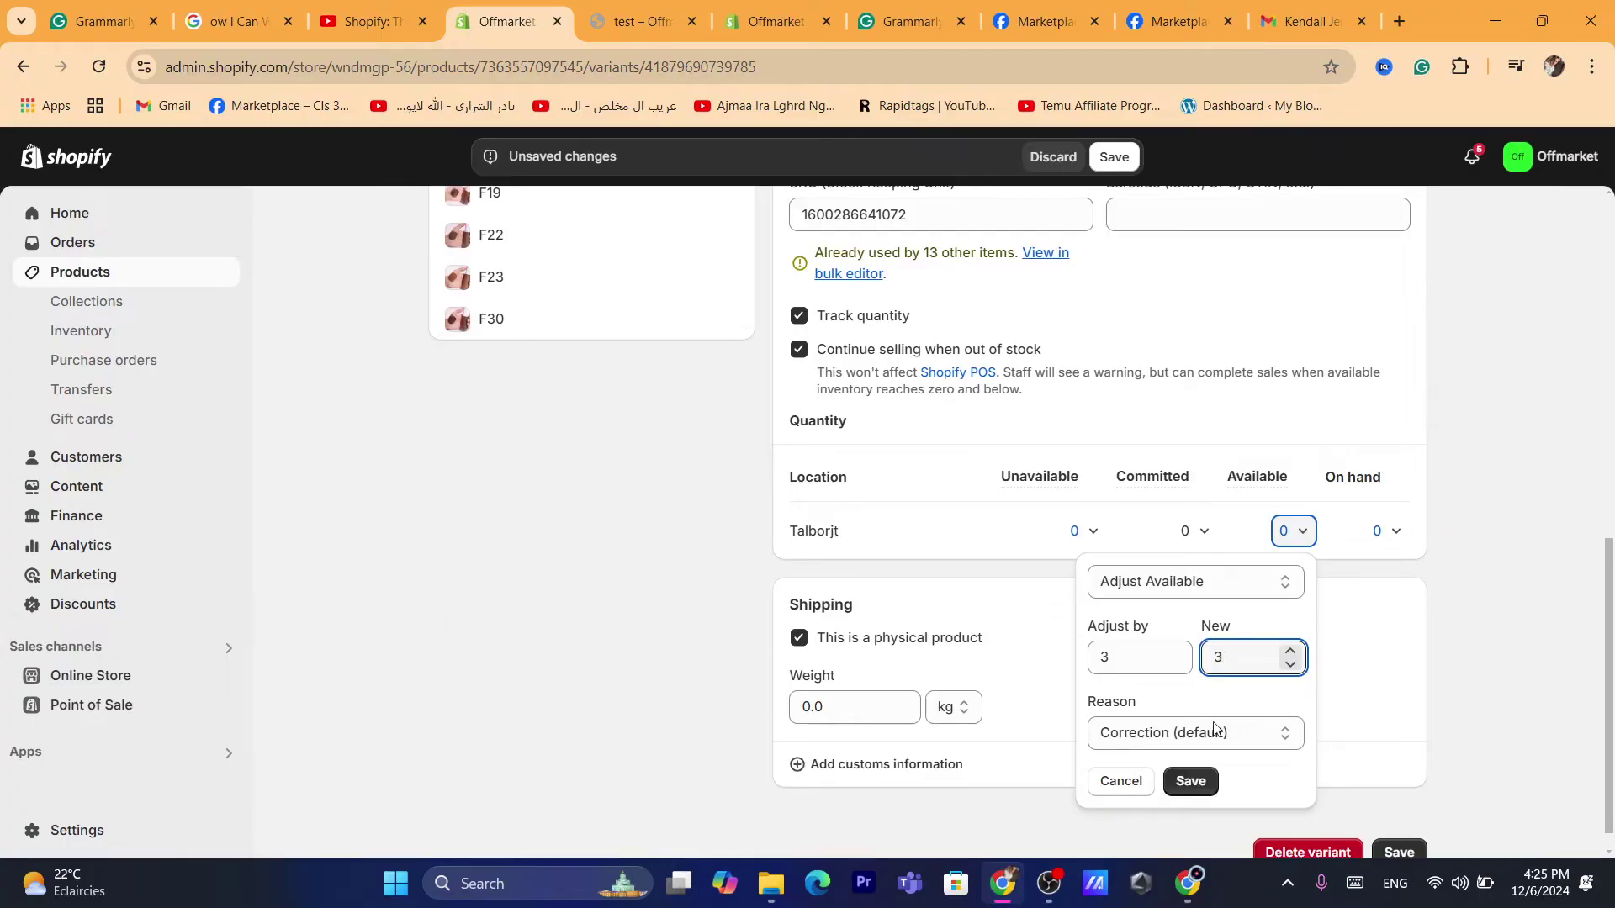
left_click(1189, 781)
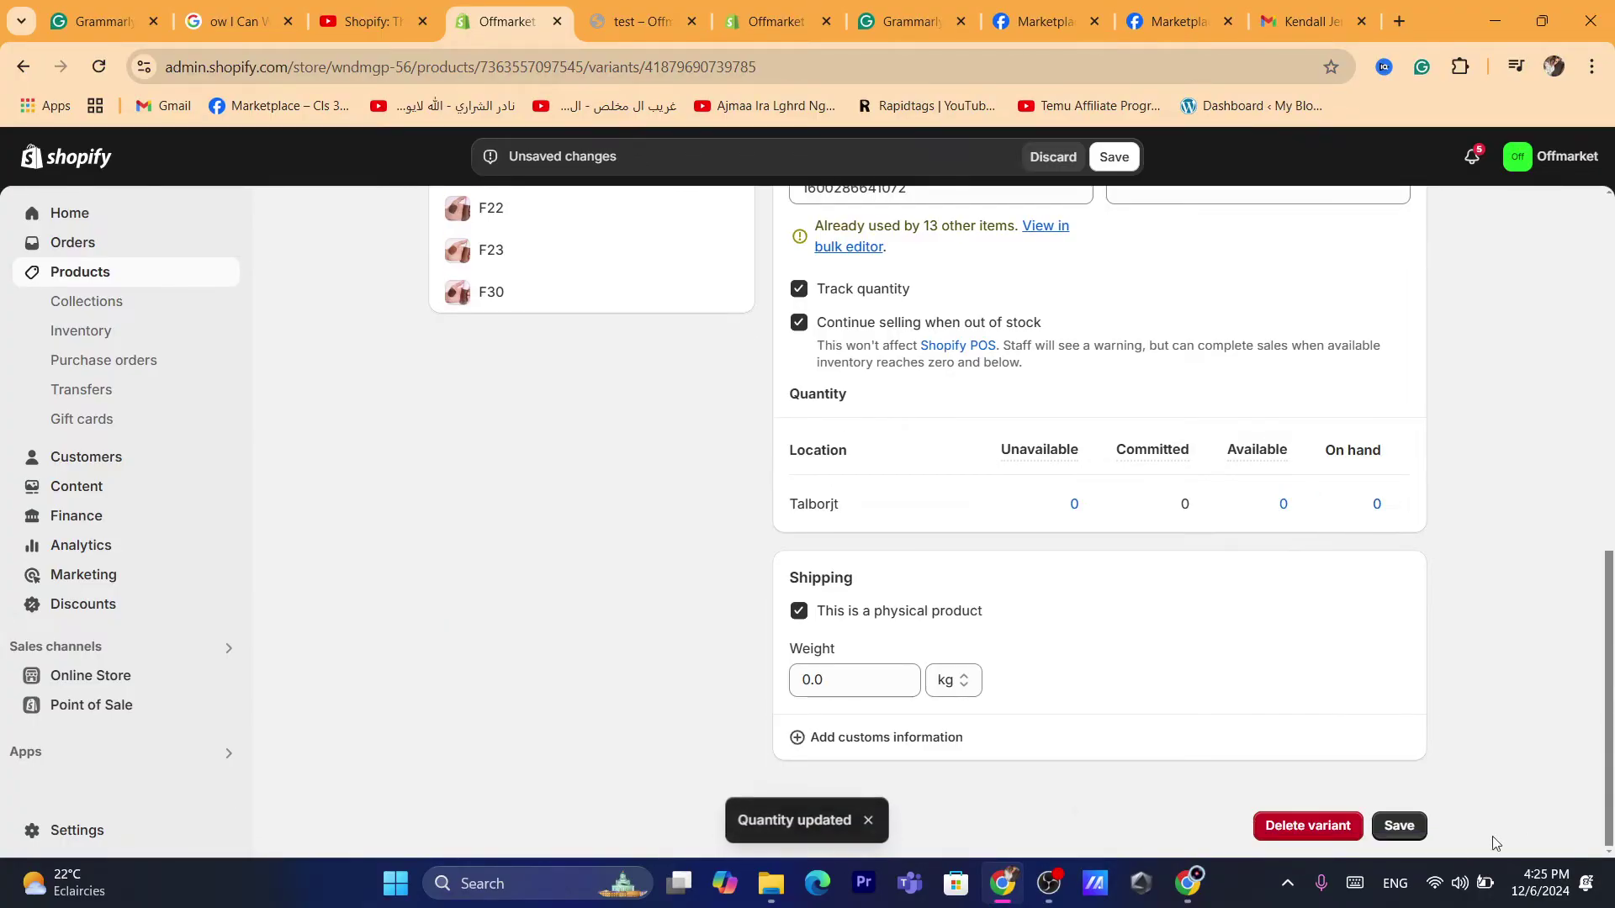
left_click(1398, 825)
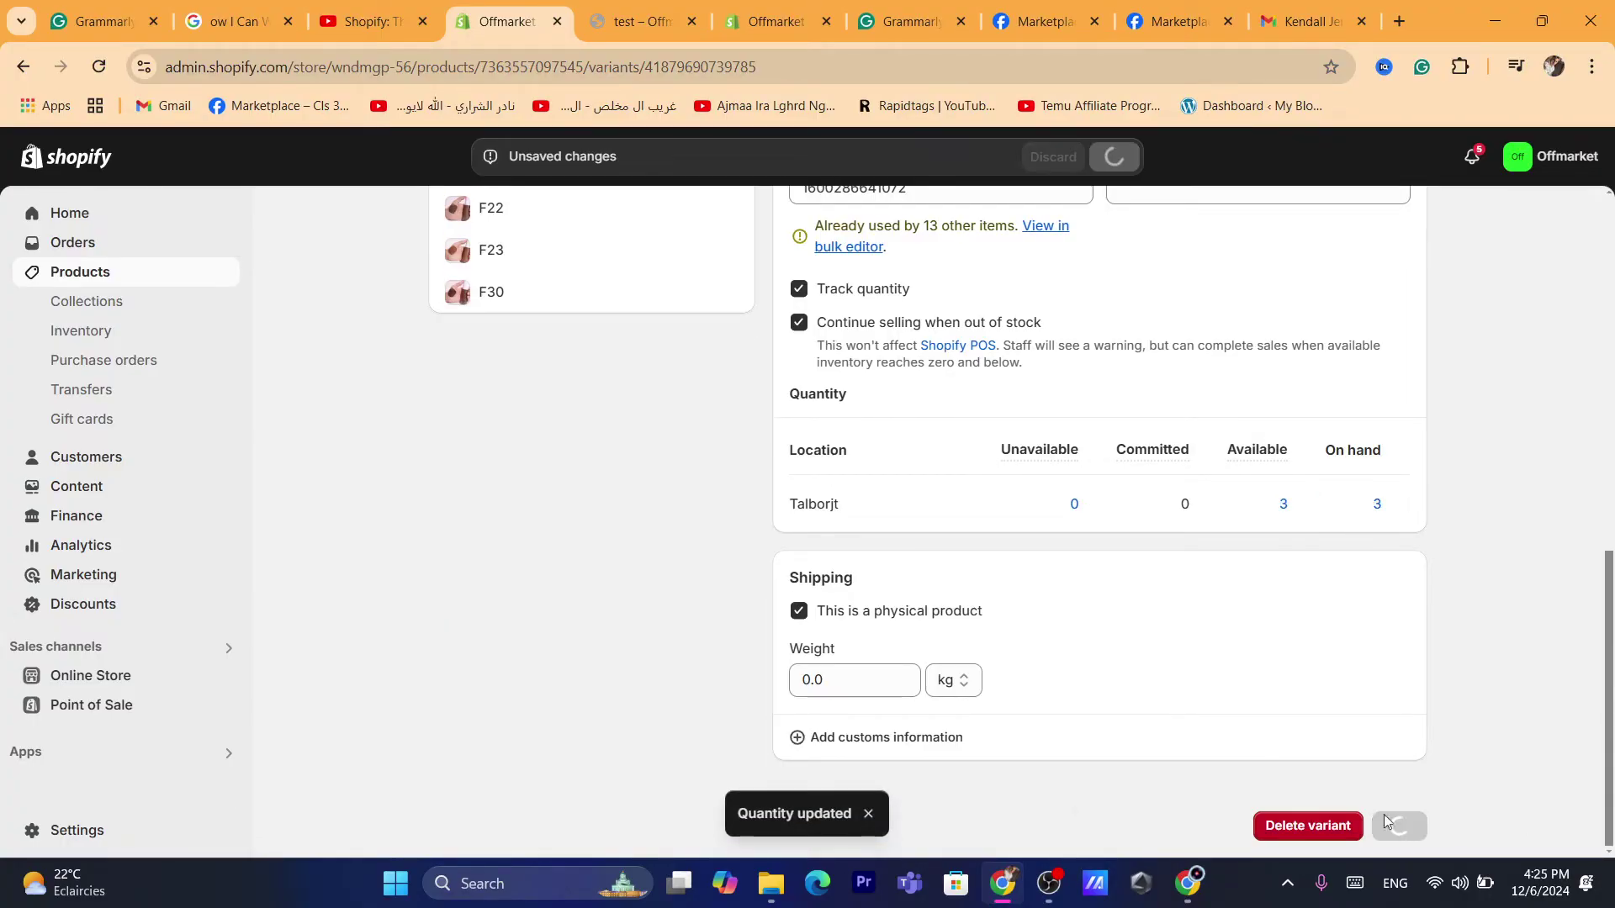
Step: Go to Settings > Locations, read the locations usage note, and choose Add location
left_click(85, 842)
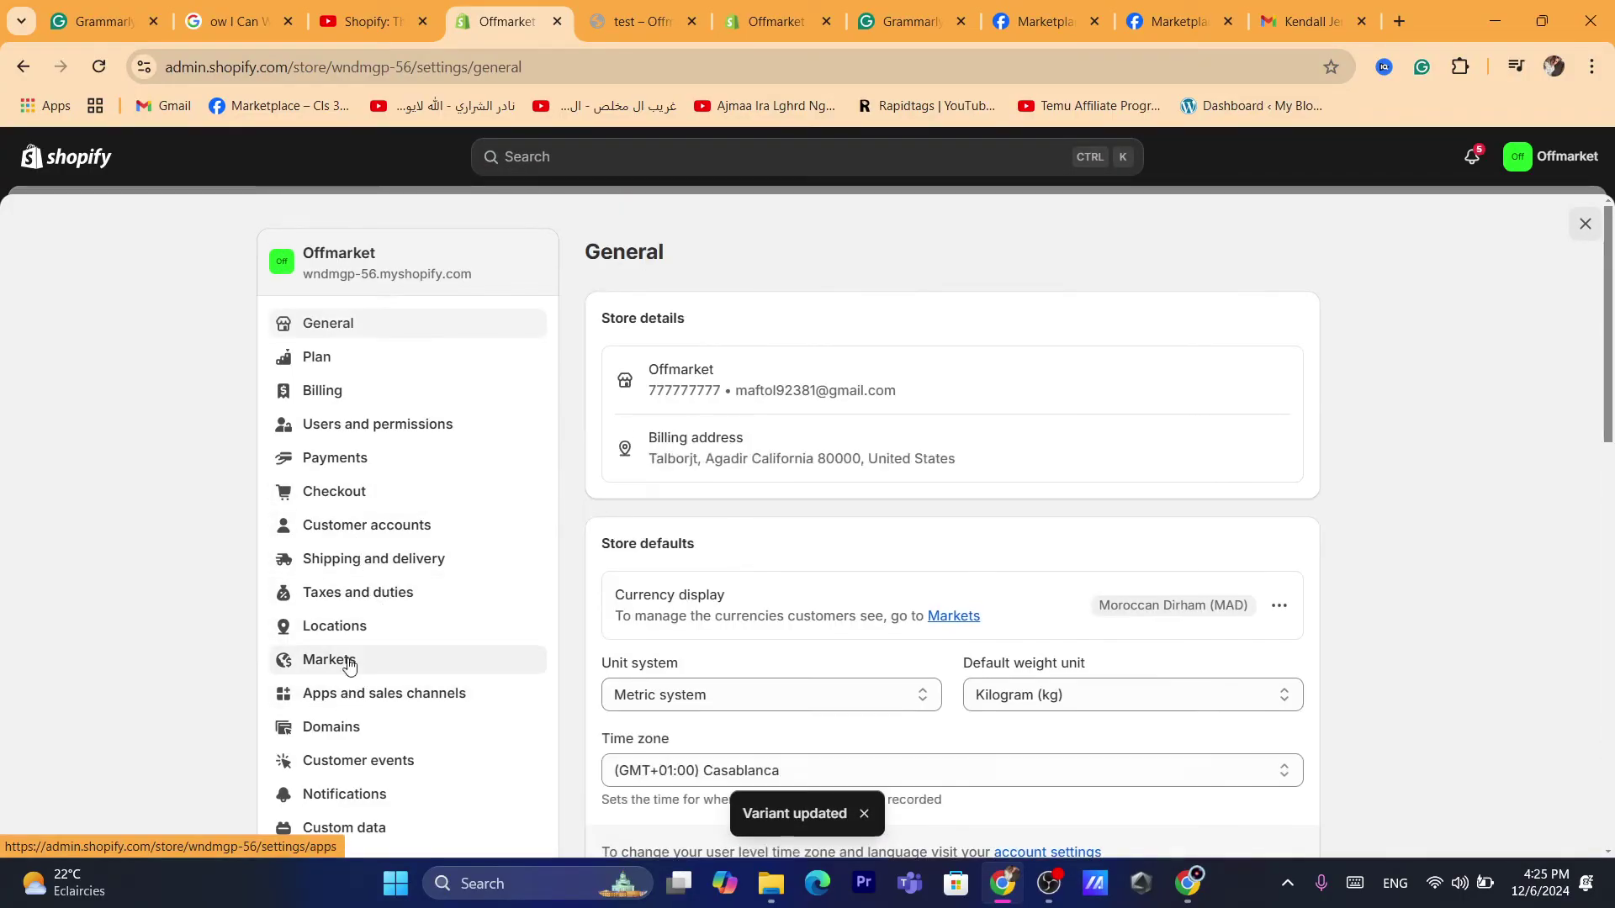
left_click(332, 628)
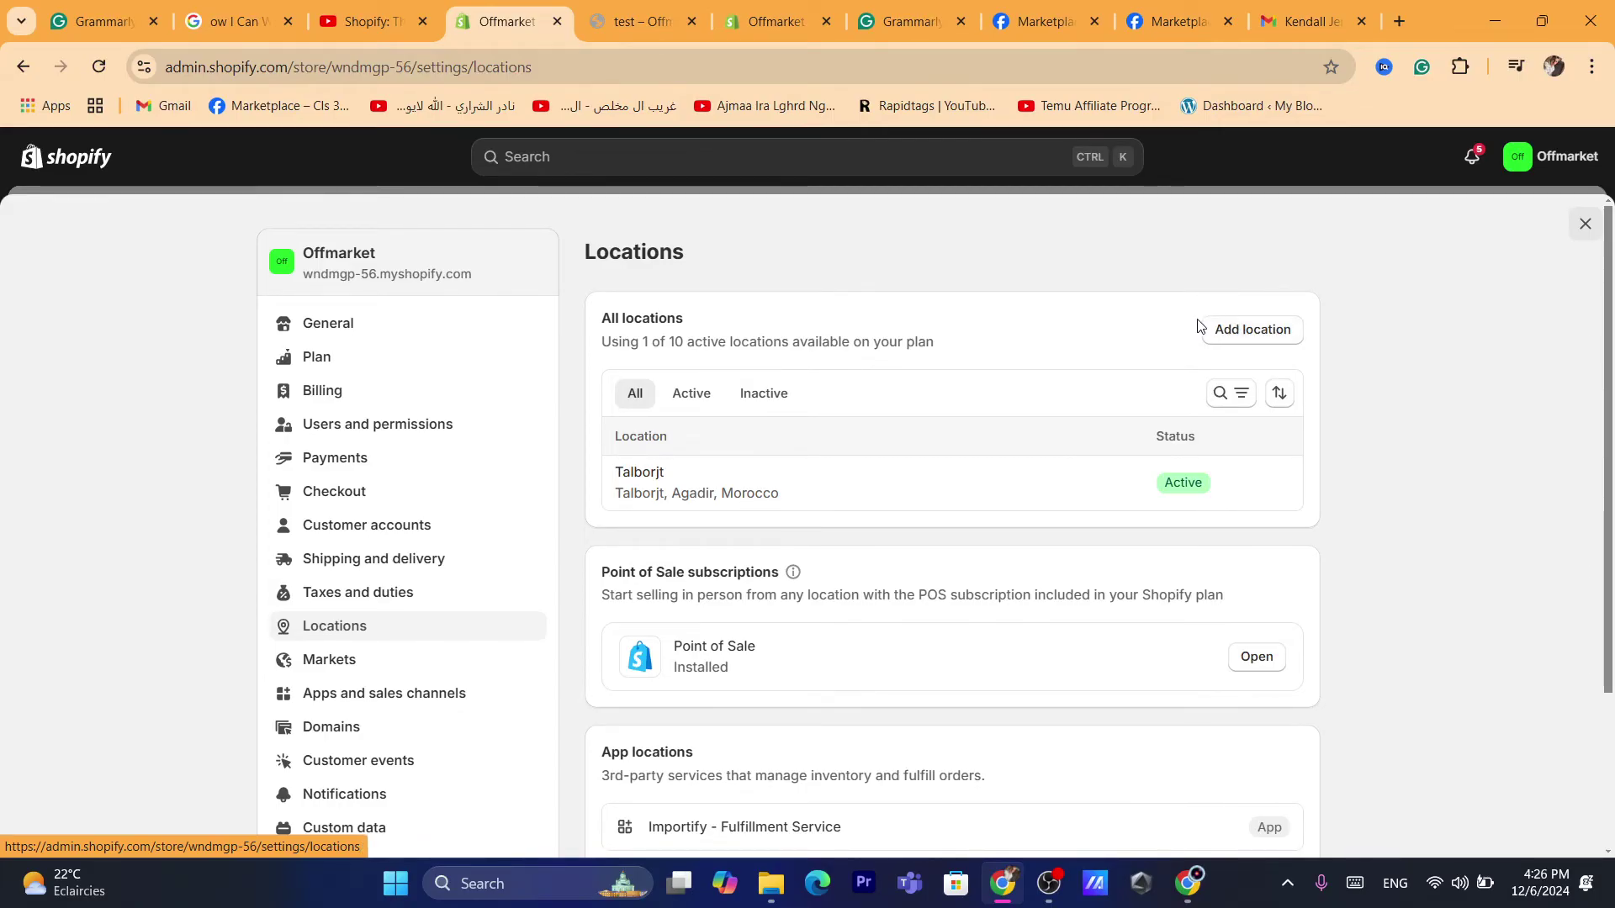
double_click(864, 340)
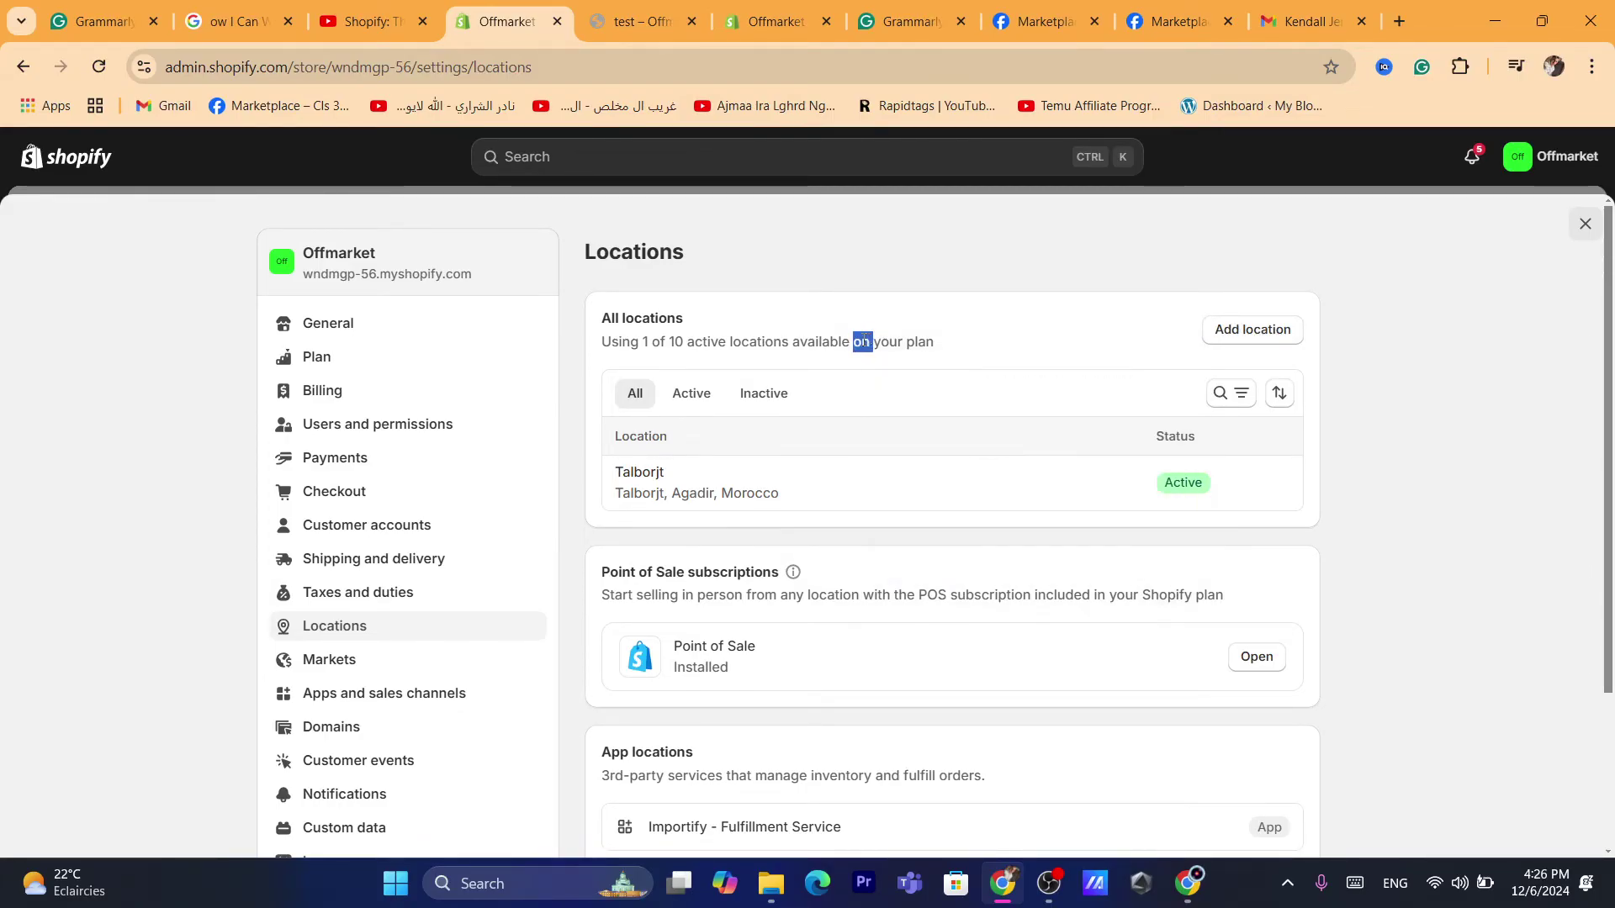
triple_click(863, 340)
double_click(921, 340)
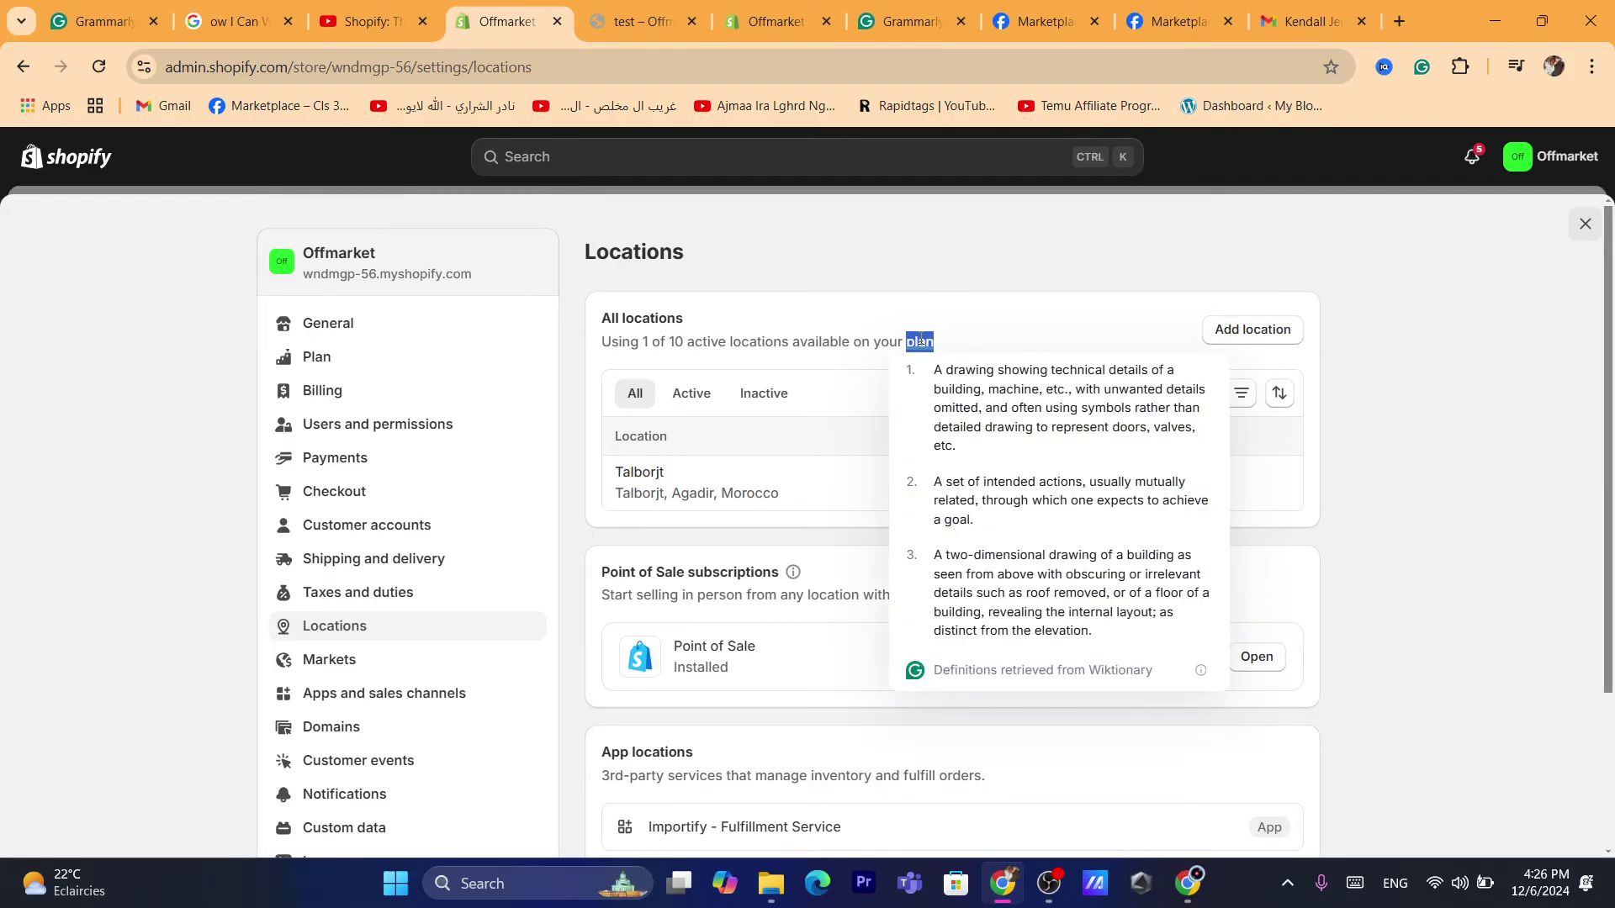
left_click(921, 338)
left_click(1250, 331)
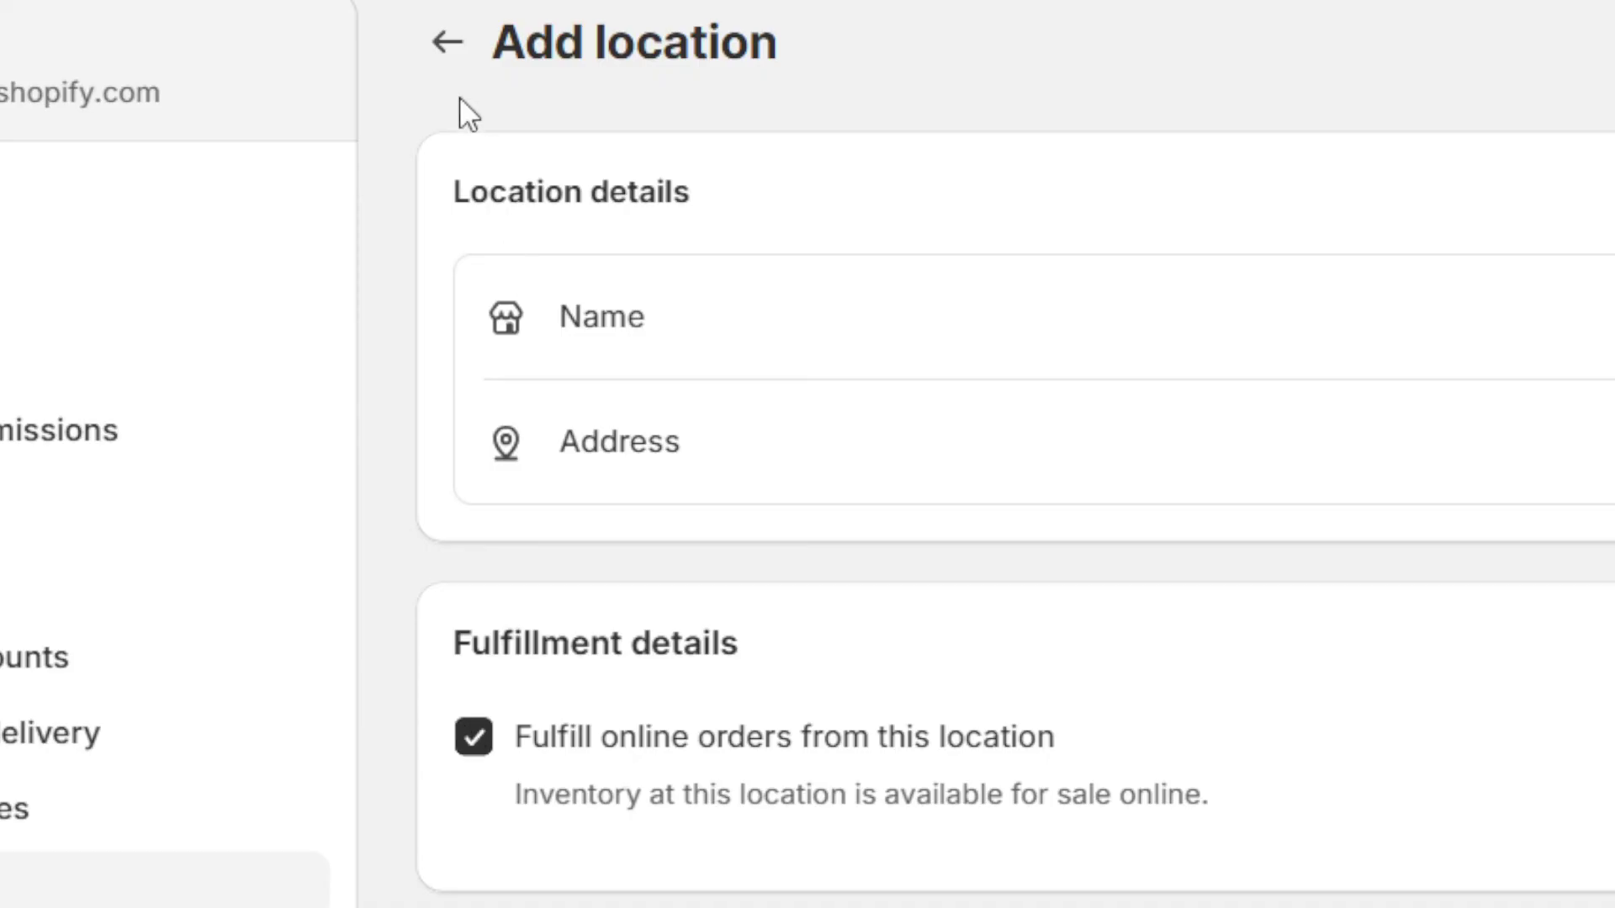
Step: Return to the Locations list and open the Talborjt location's details and inventory
left_click(442, 45)
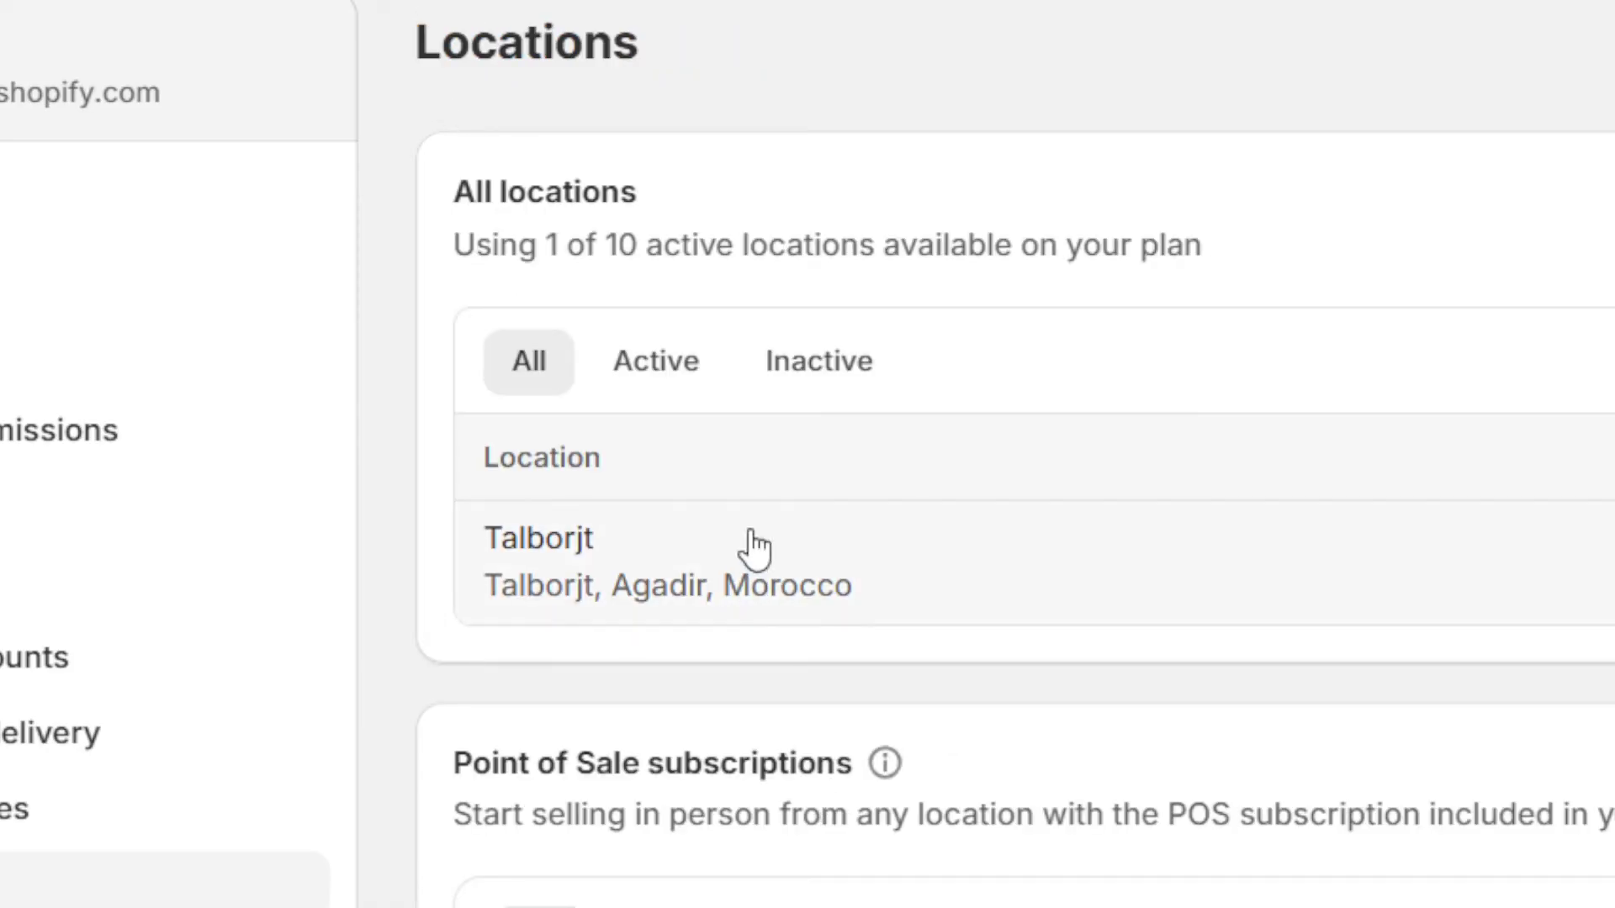
left_click(510, 605)
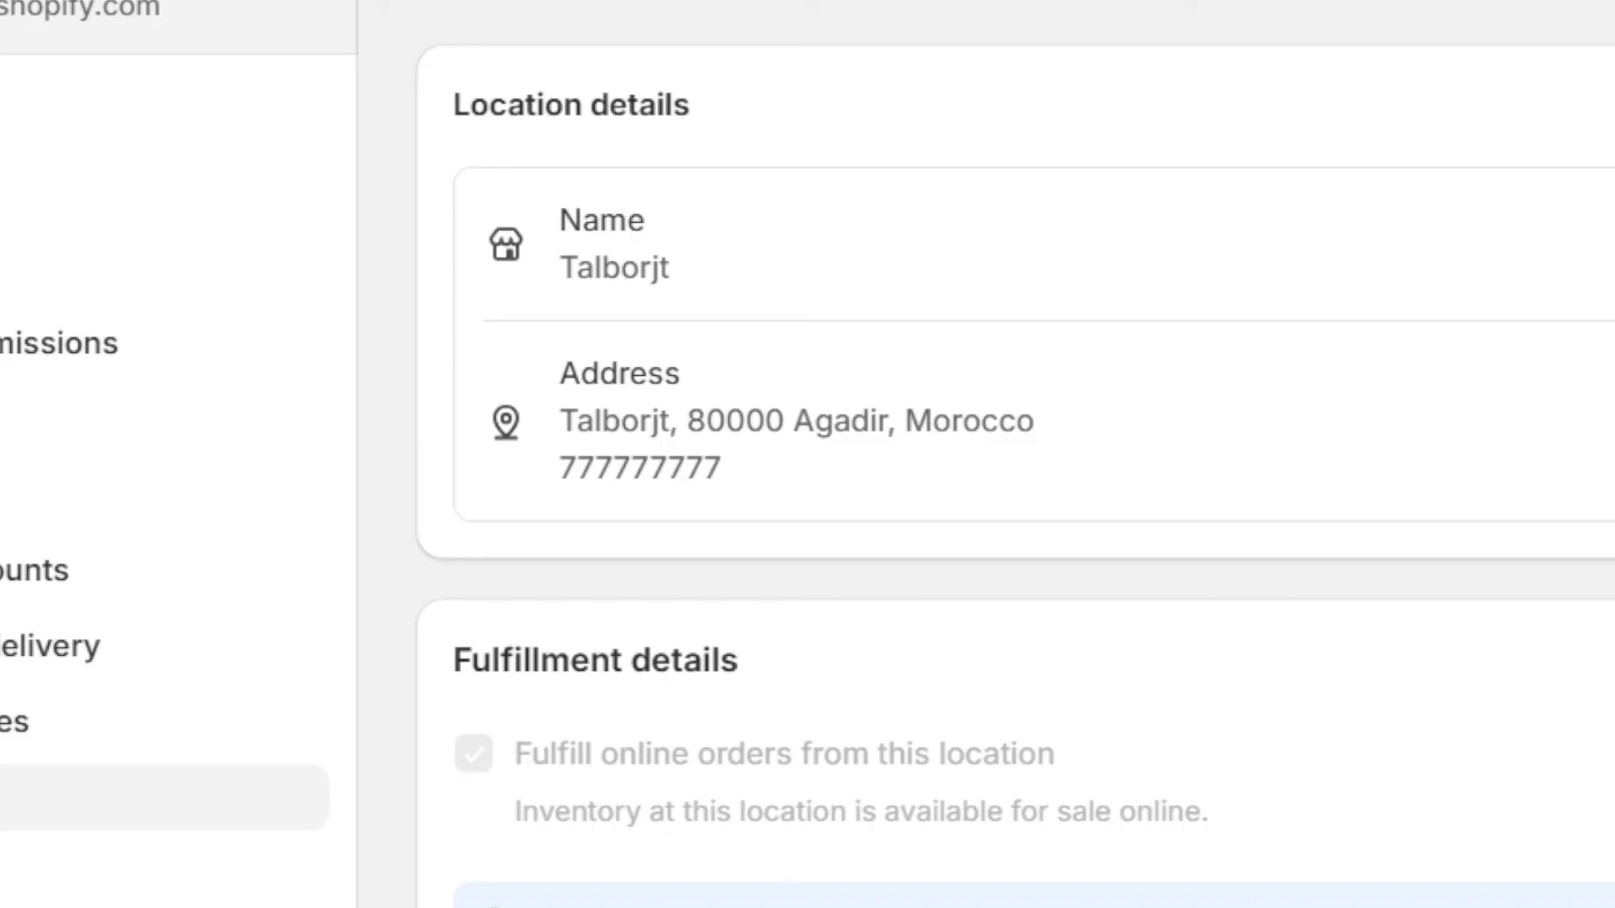
key("alt+Left")
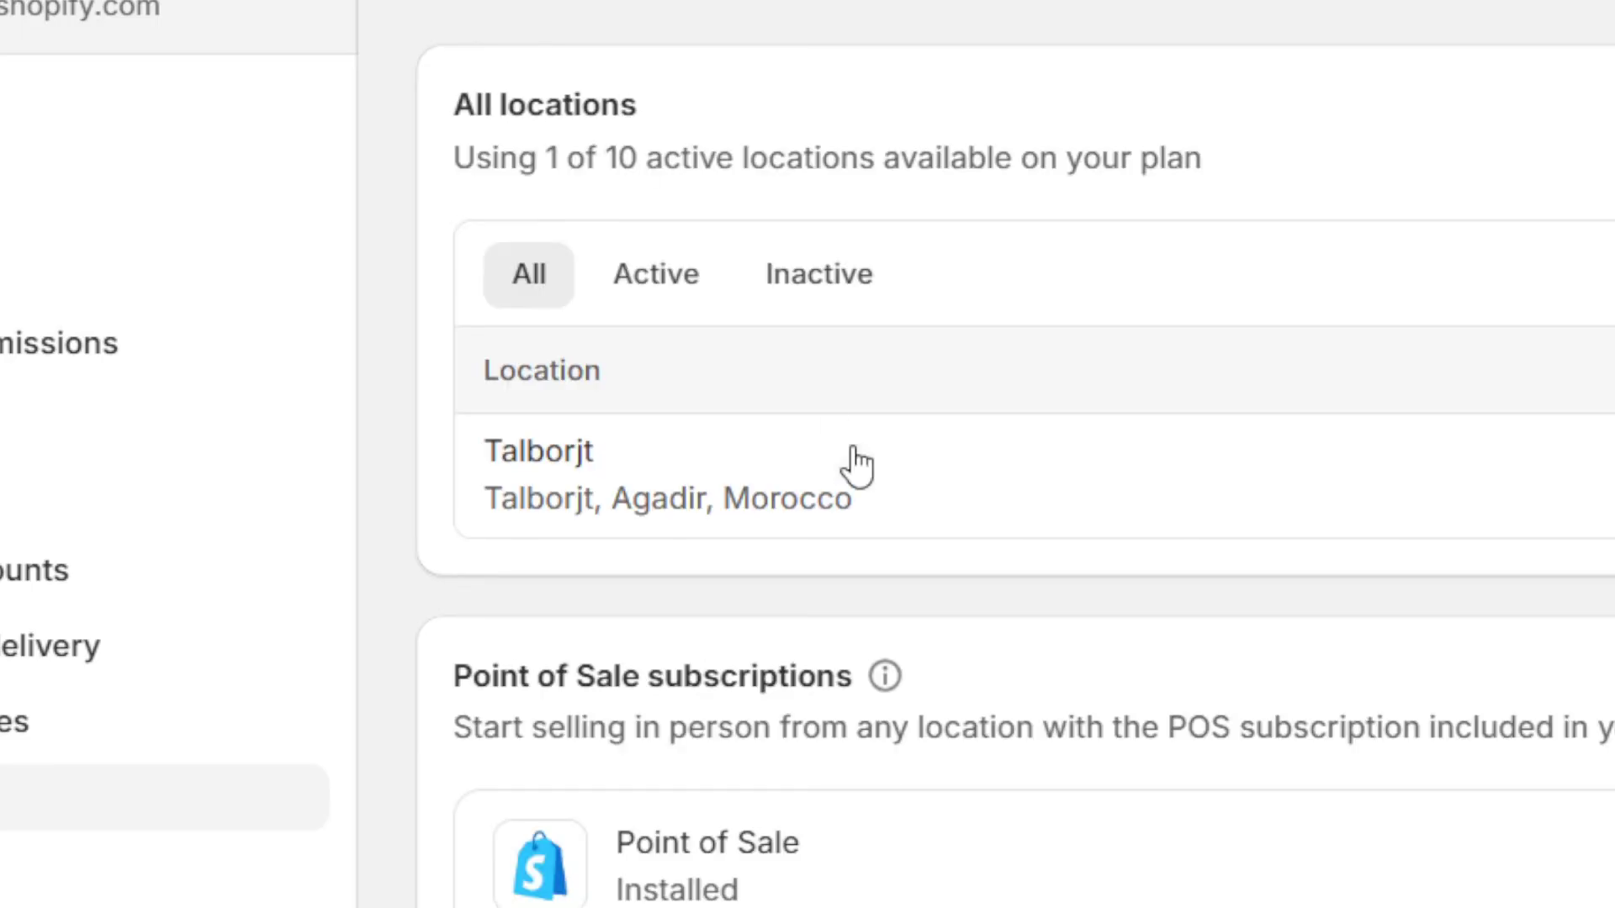
left_click(653, 461)
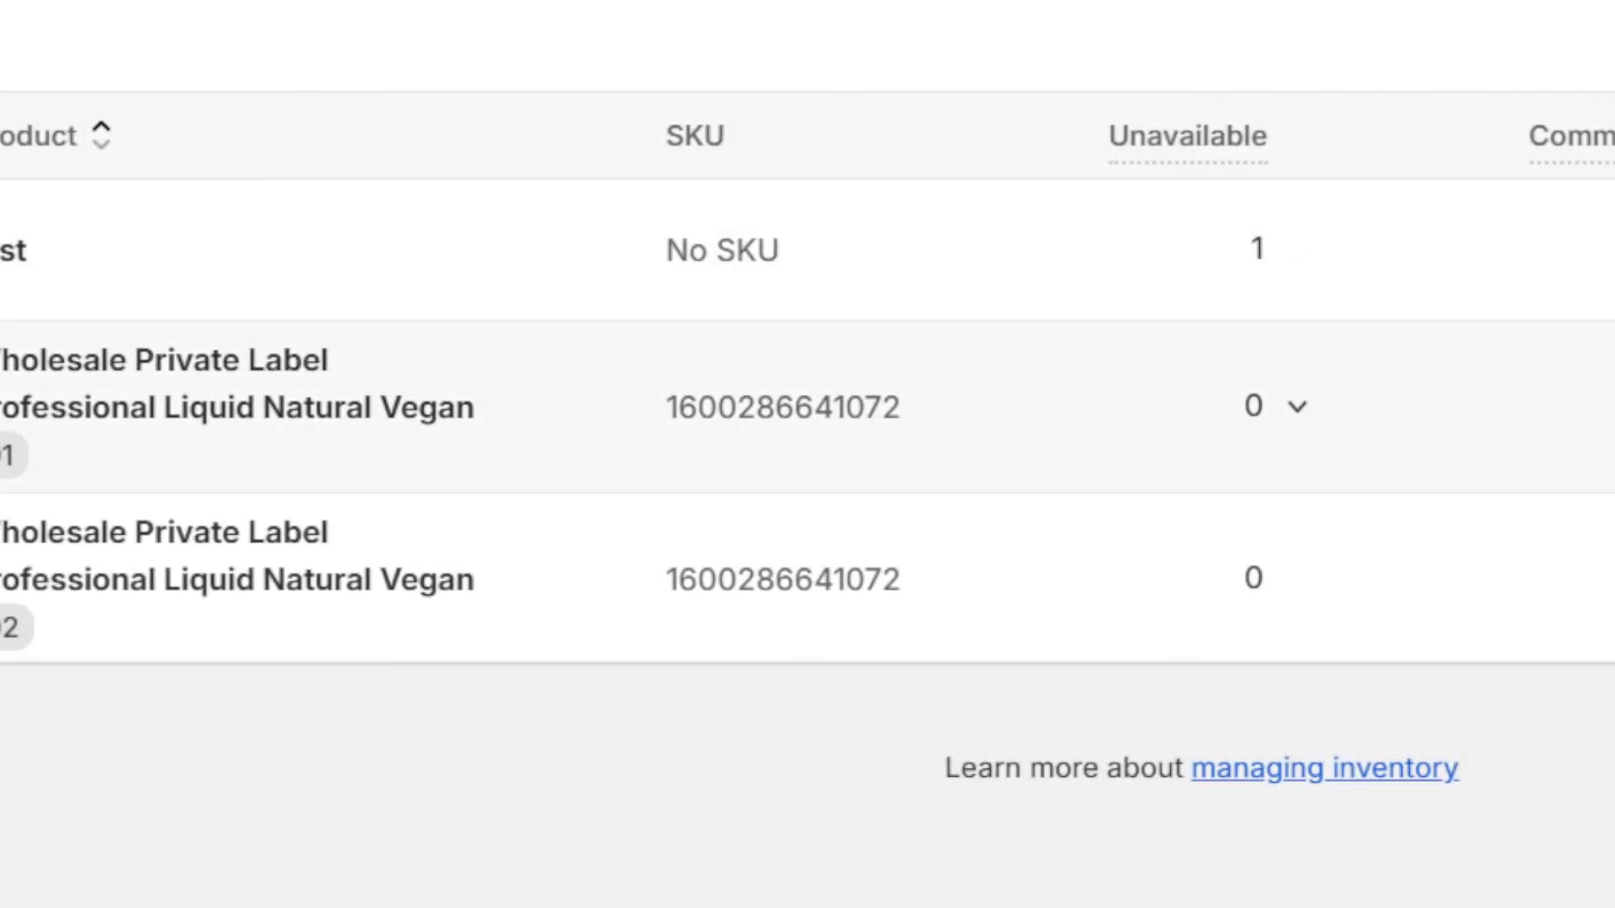
Step: Inspect the third row of Talborjt's inventory list before heading to Products
triple_click(637, 580)
left_click(637, 581)
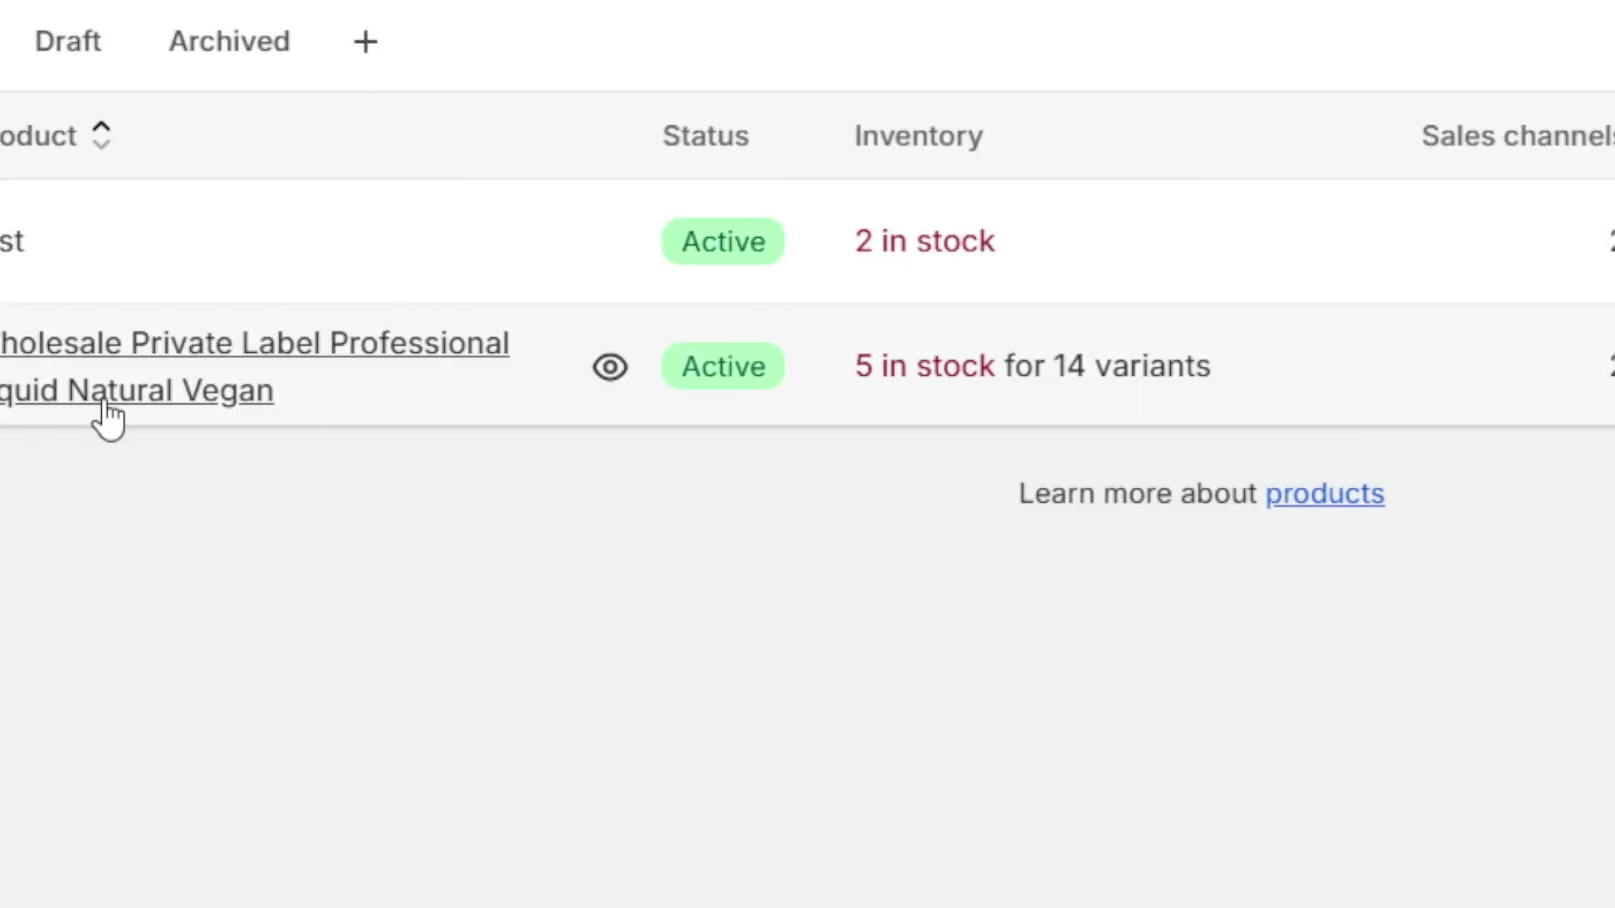
Step: Open the Wholesale product and scroll its Variants table to confirm variant 02 shows 3 available
left_click(94, 400)
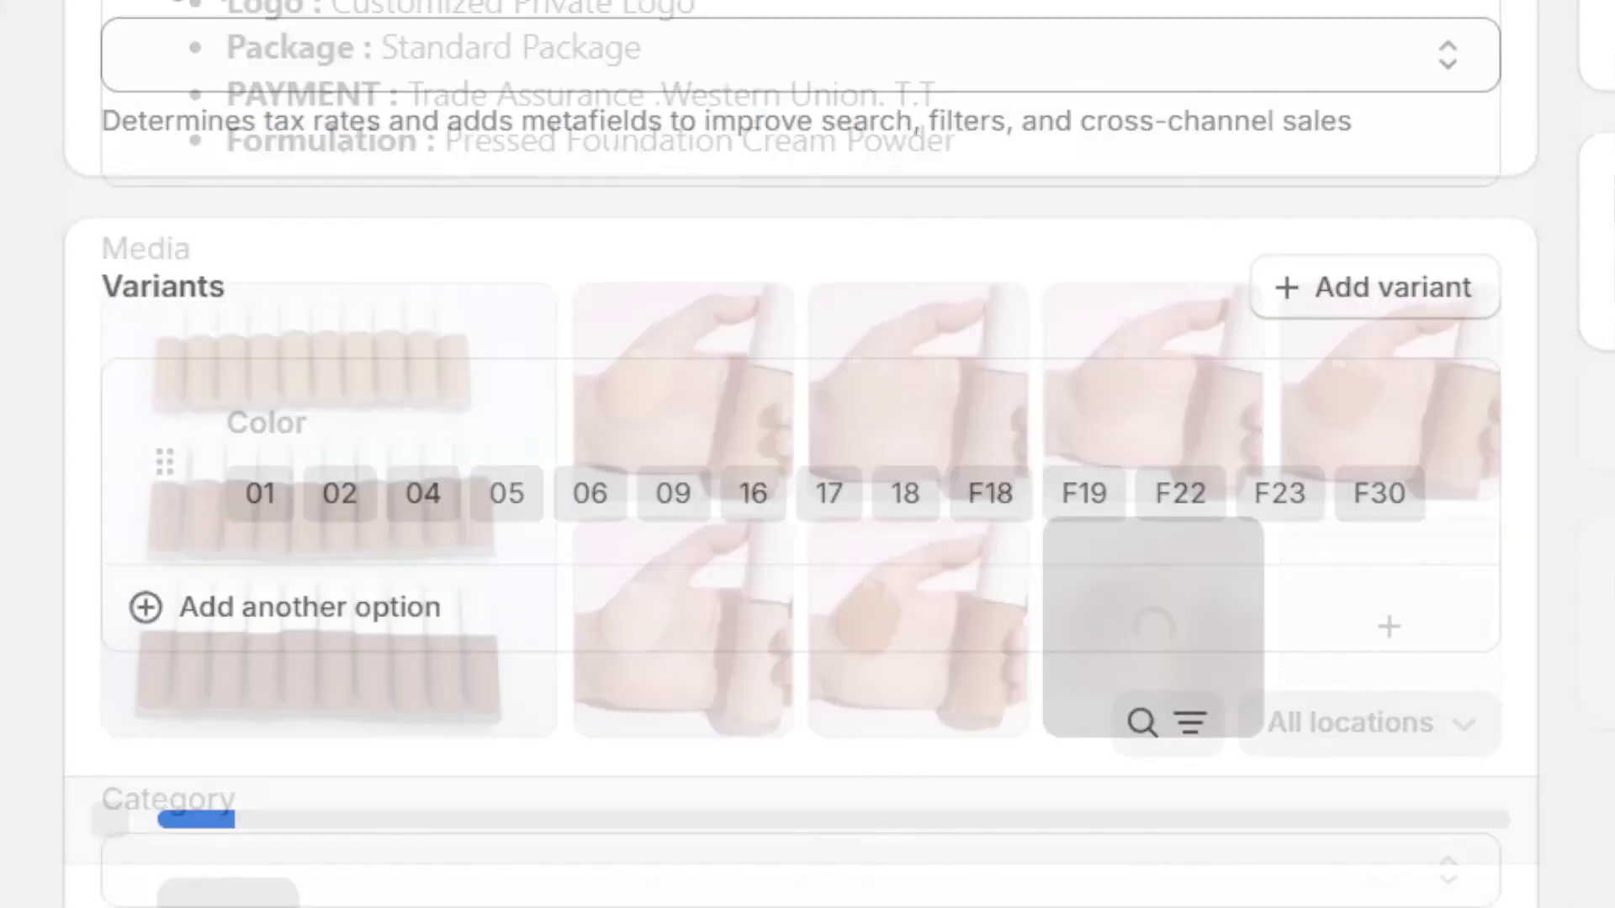
scroll(808, 505, "down", 15)
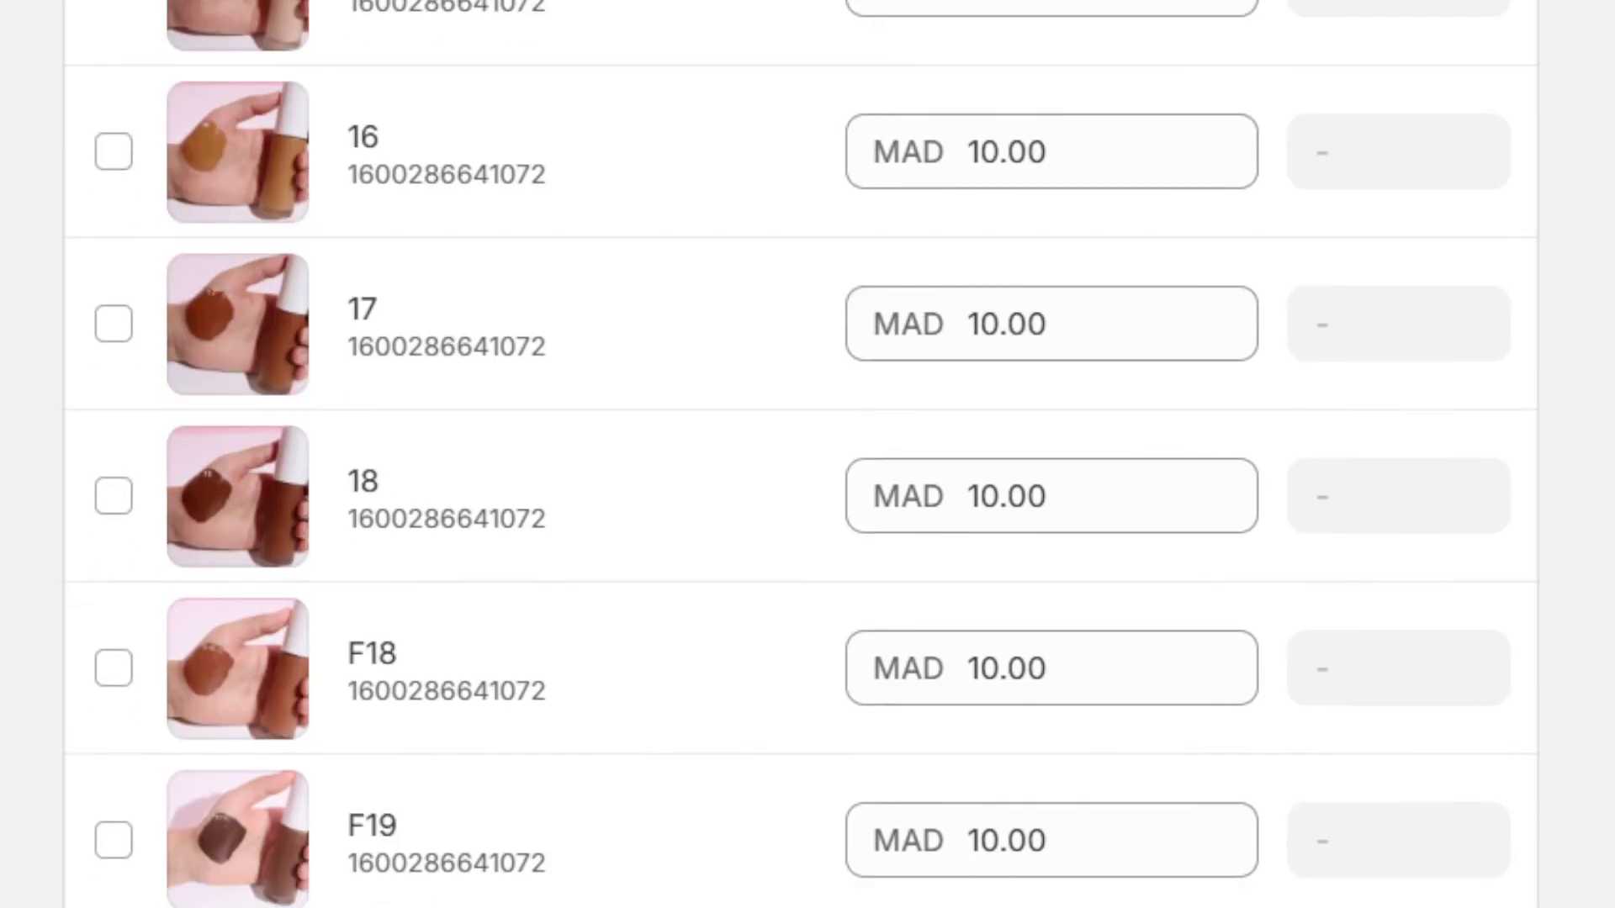
scroll(270, 555, "up", 15)
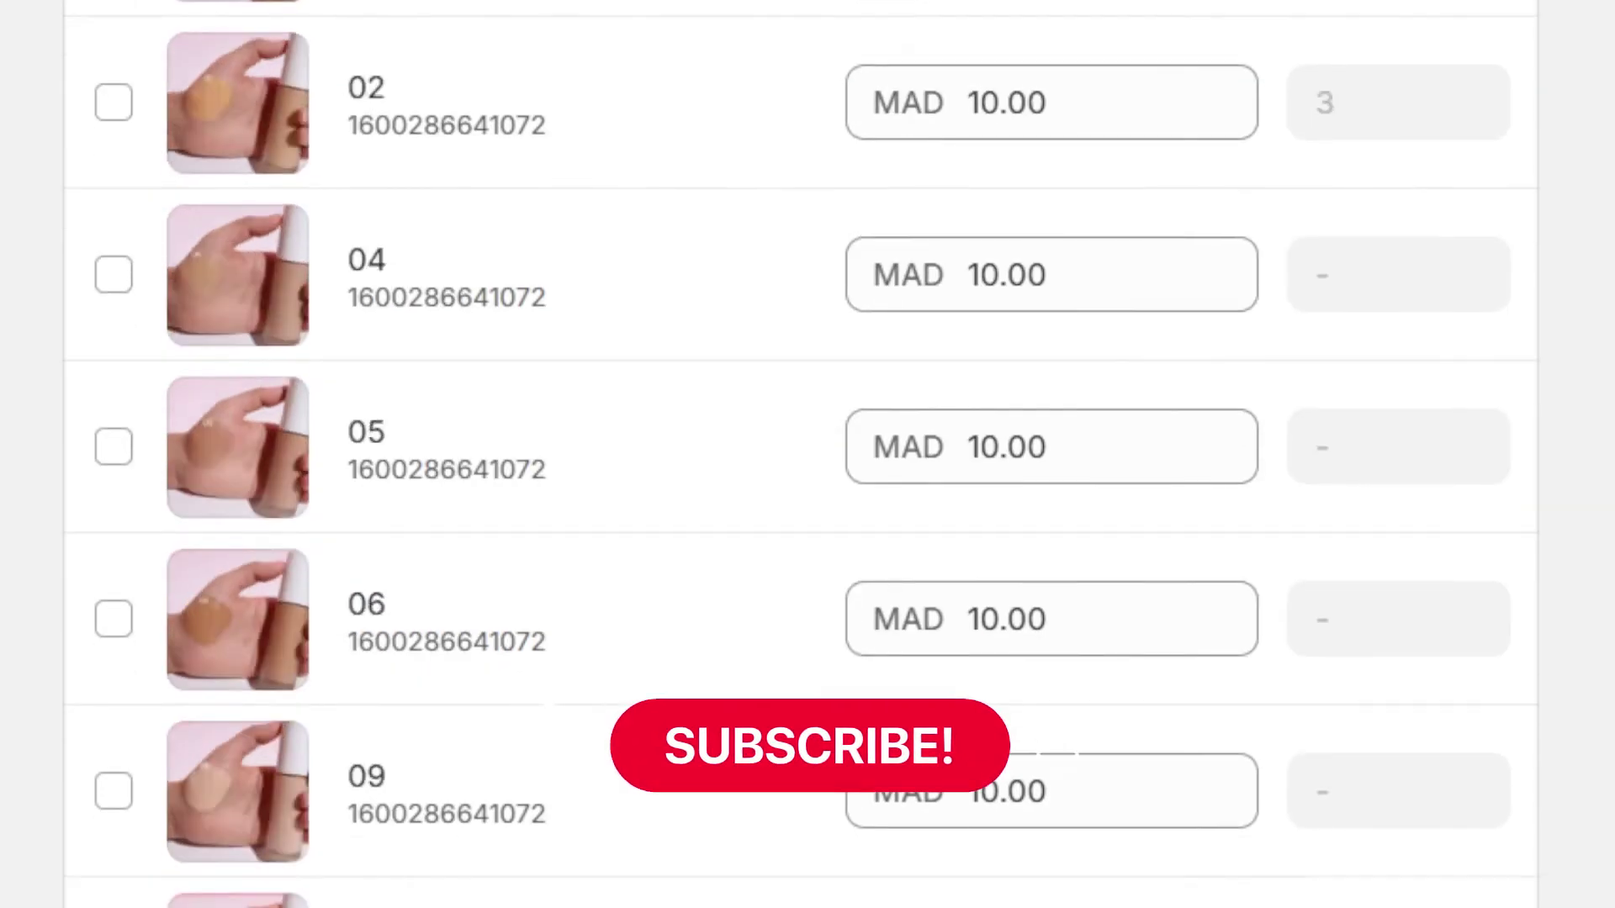